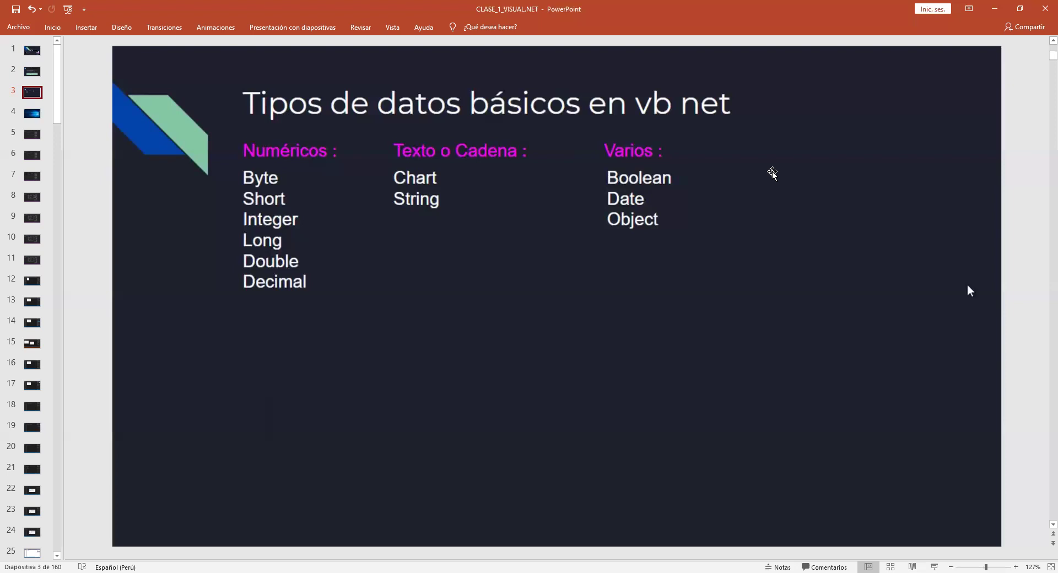
Switch to the PROGRAMACIÓN virtual machine, reach Google's home page through a google search in Microsoft Edge, and dismiss the Chrome offer
key(Page_Down)
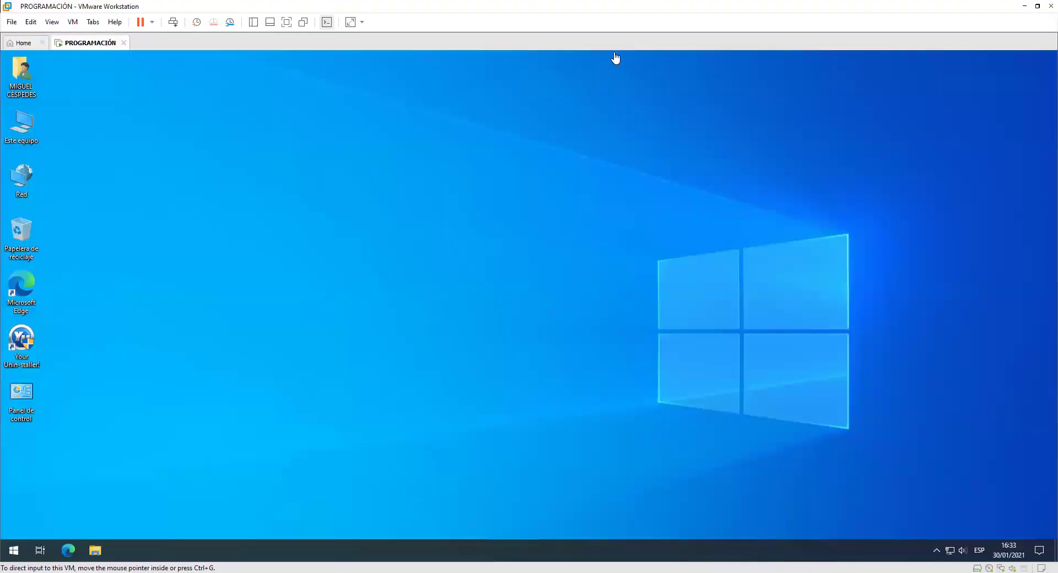
click(647, 161)
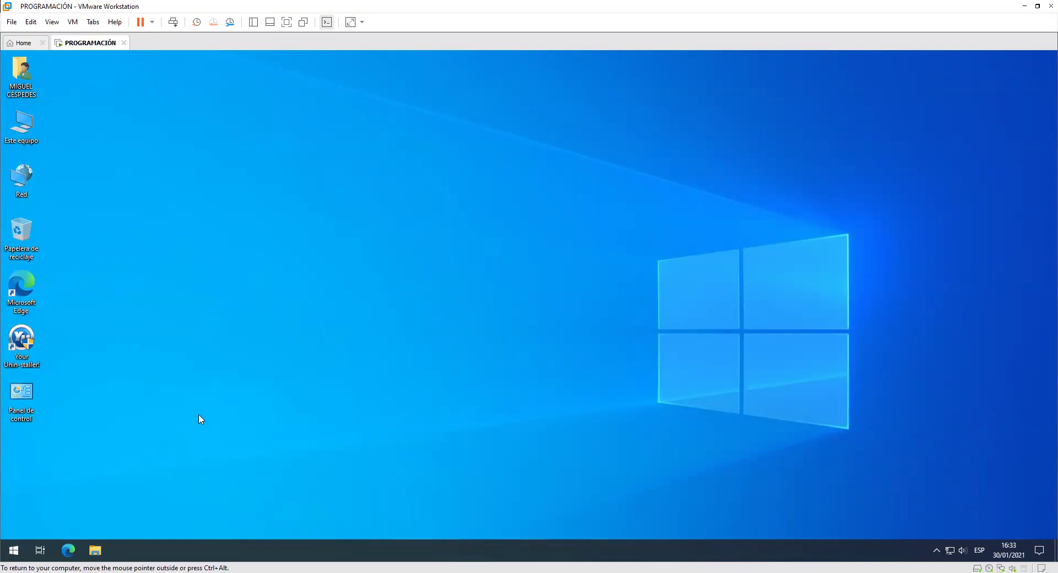
click(69, 550)
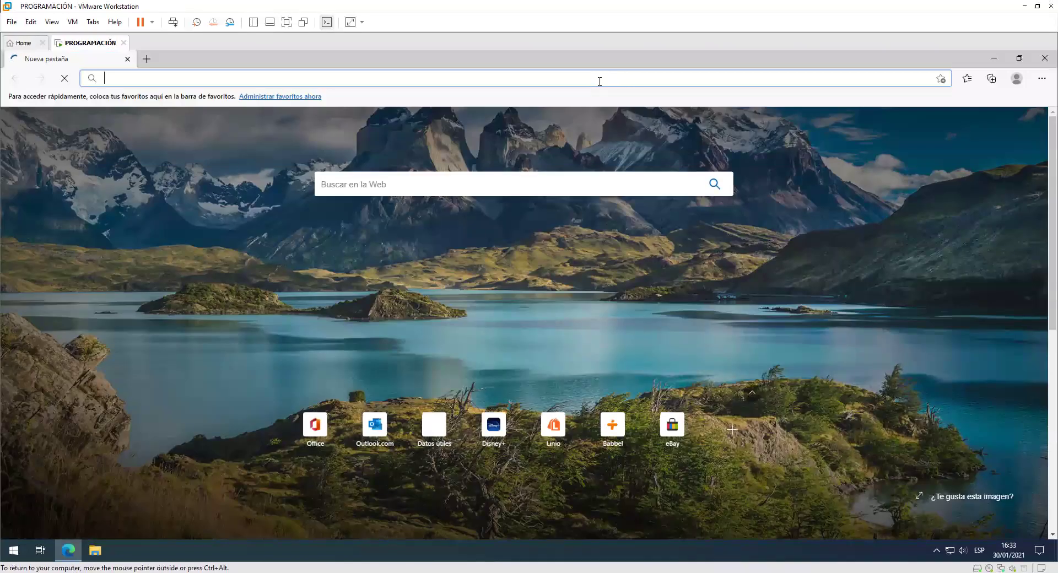
text(gooole)
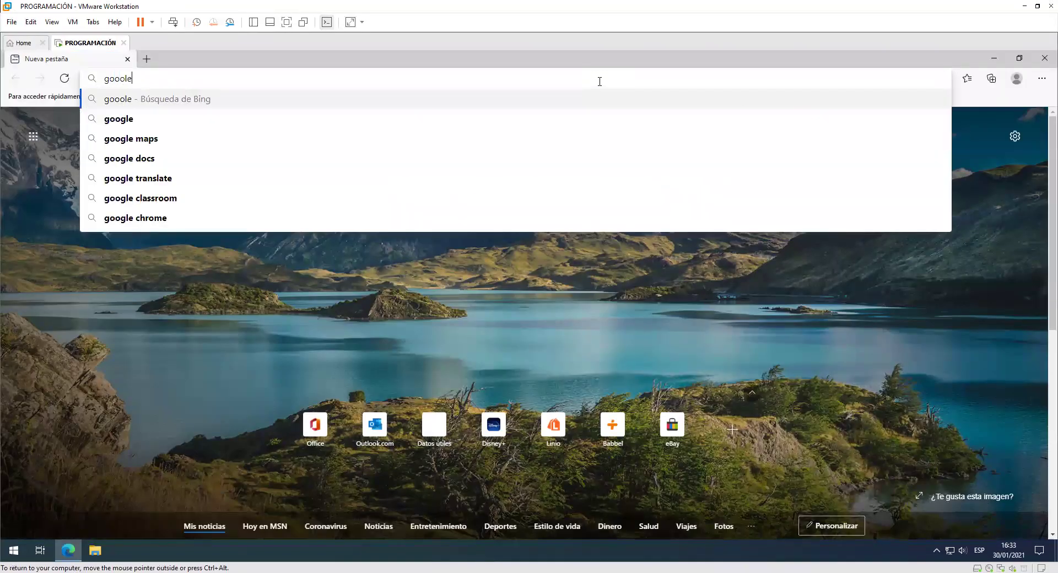
key(Down)
key(Return)
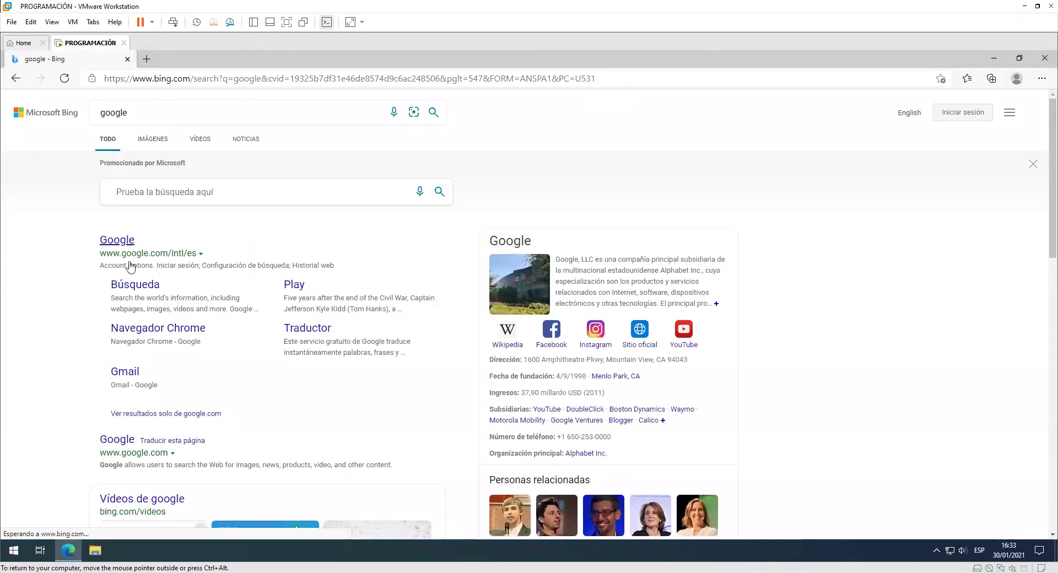
click(105, 440)
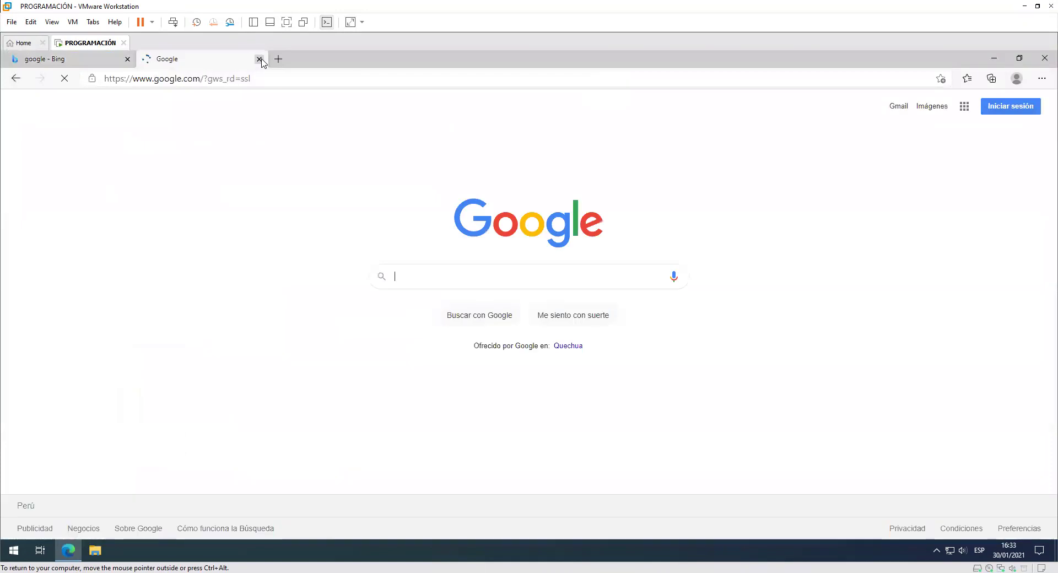
click(128, 59)
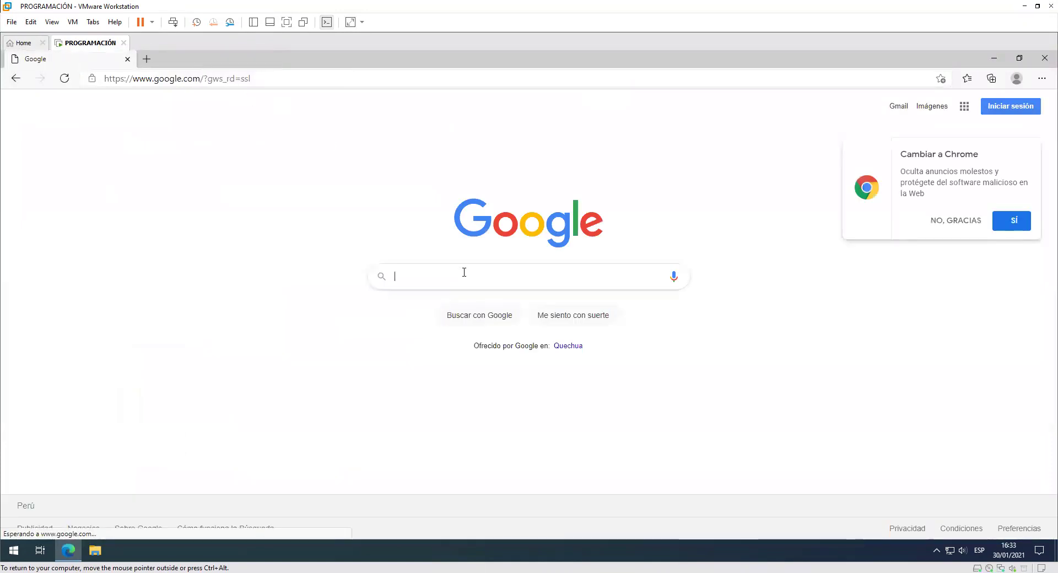
click(960, 221)
Search Google for visual studio and open the Descargas page of the Visual Studio site
click(550, 274)
text(visu)
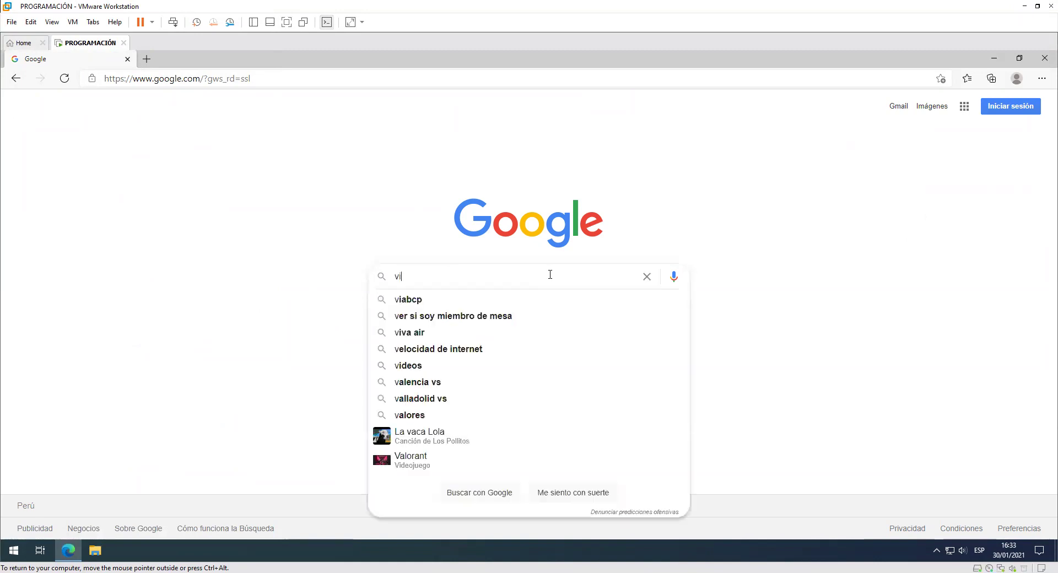
key(Down)
key(Down)
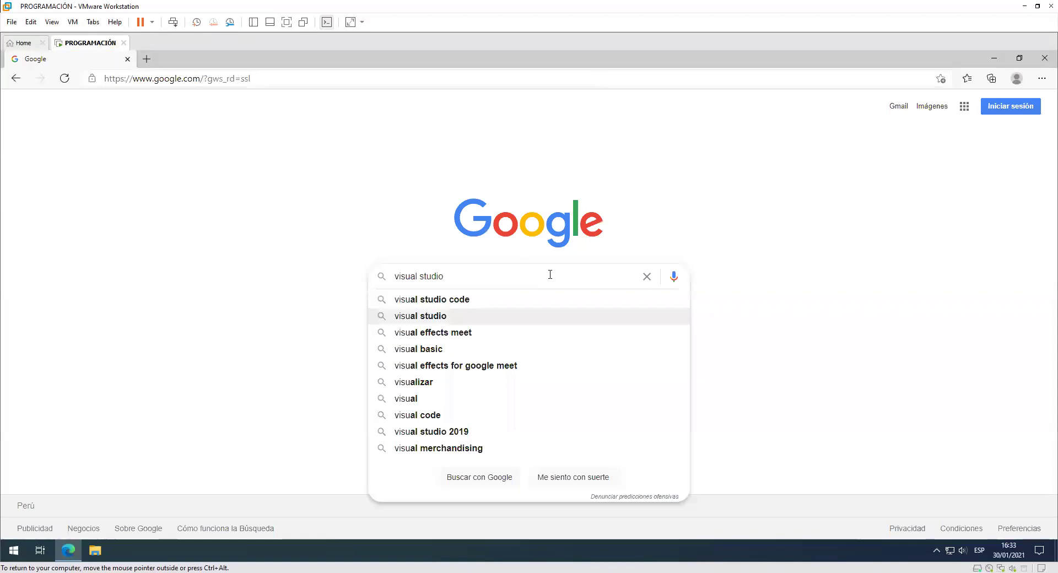
key(Return)
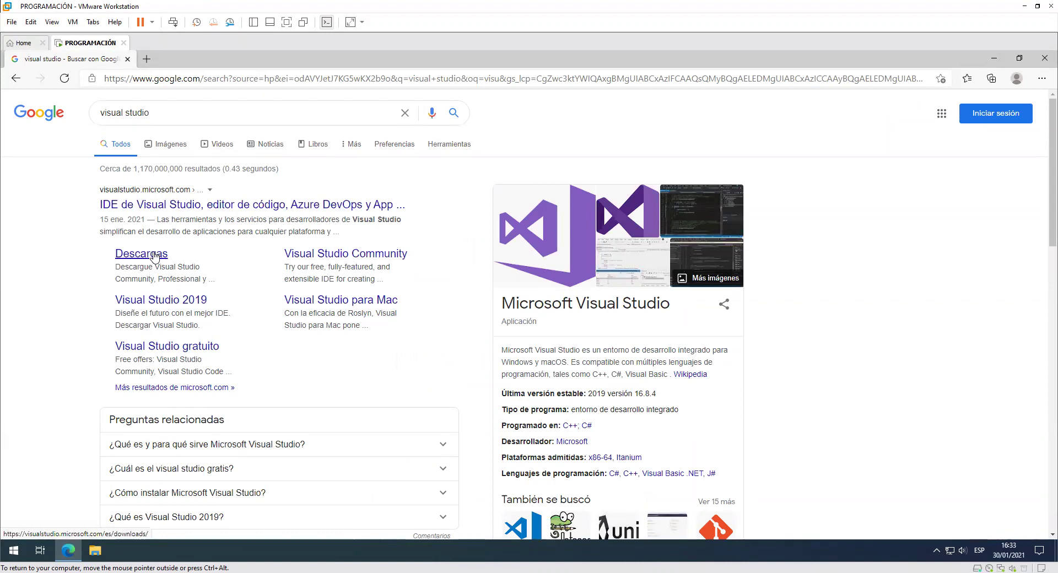
click(155, 255)
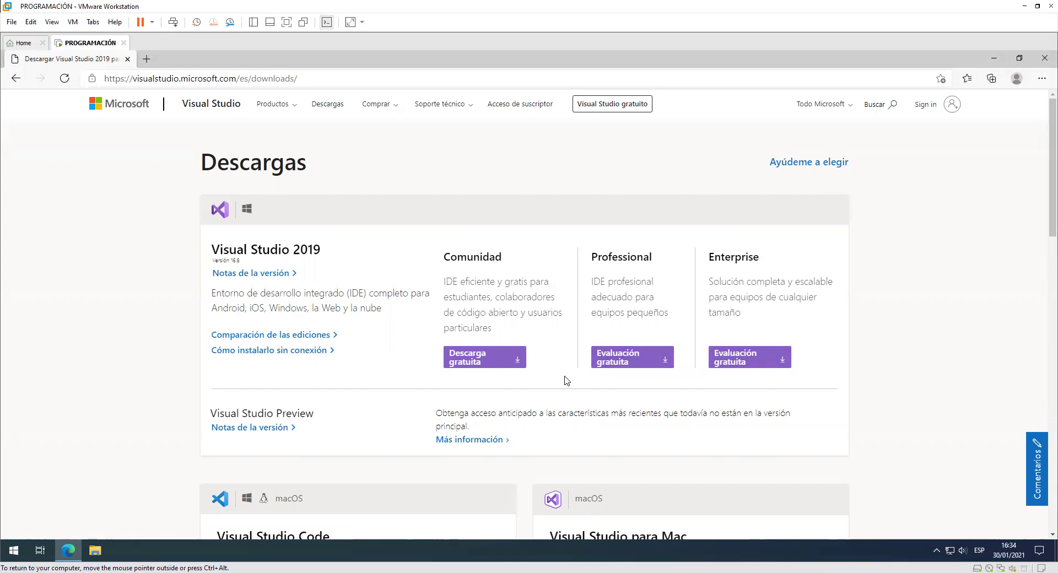
Download the free Comunidad edition of Visual Studio 2019 and display all browser downloads
click(481, 364)
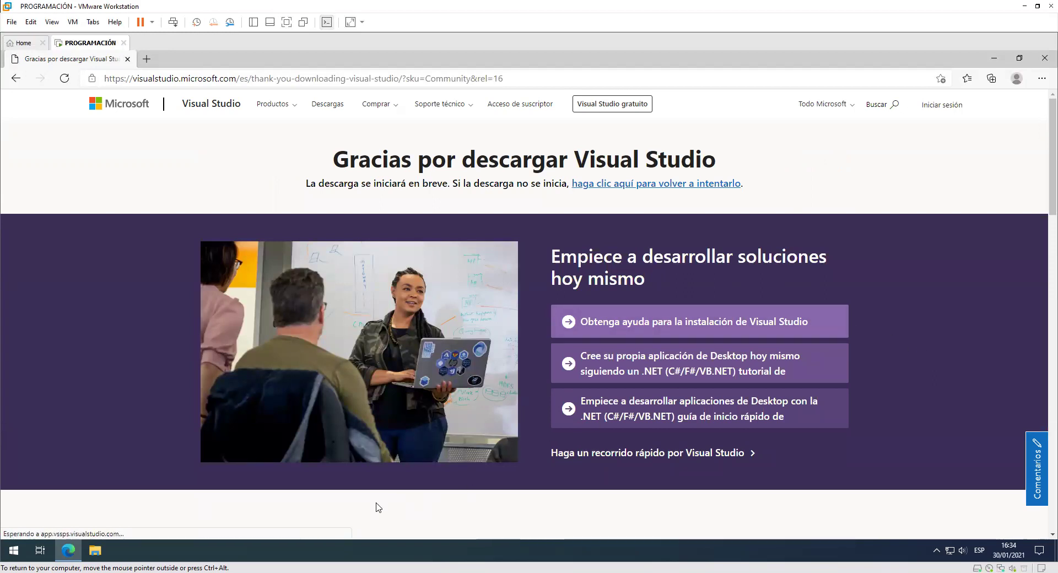
click(707, 186)
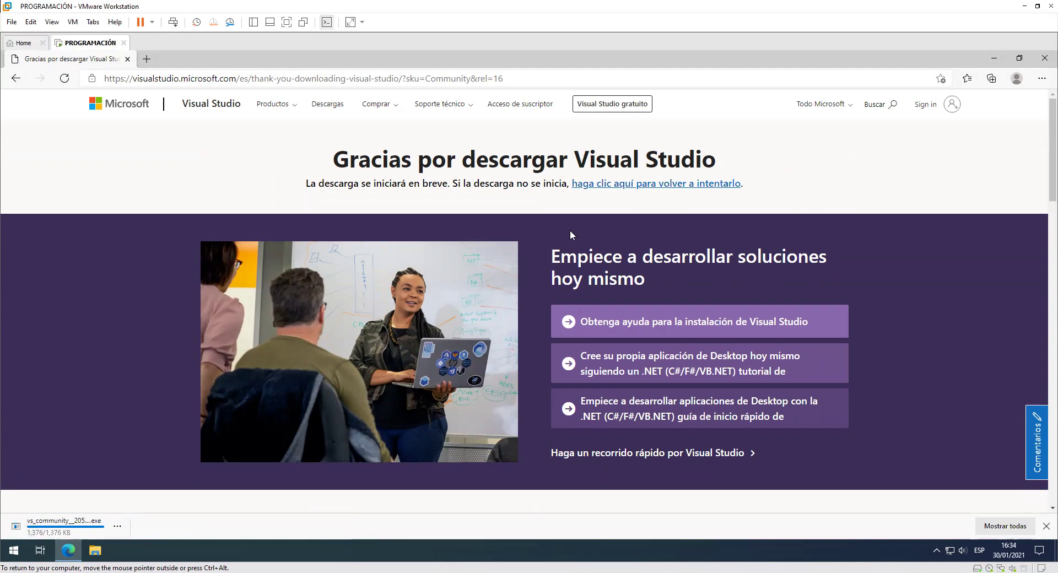
click(1006, 526)
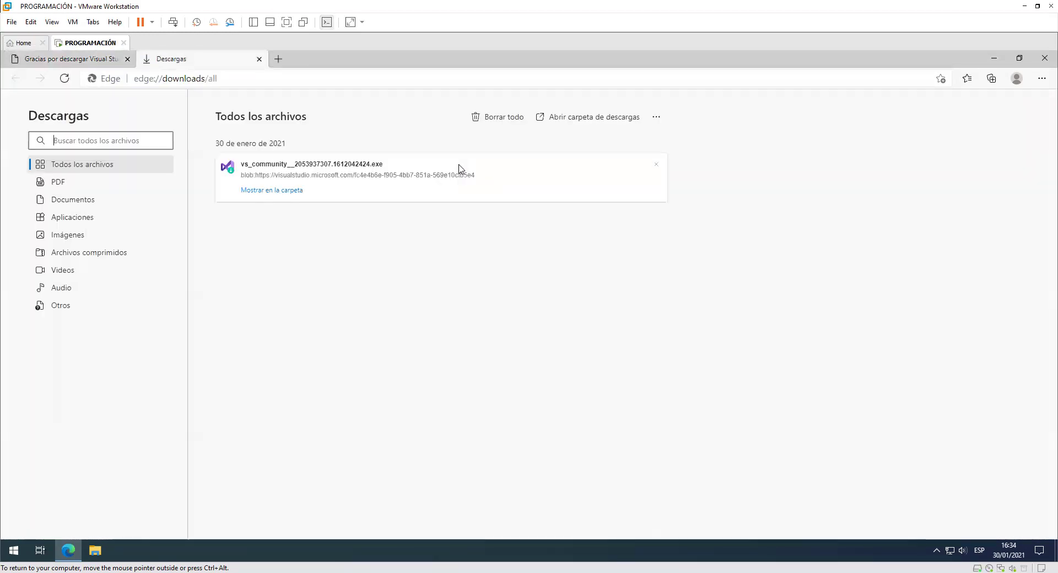
Close the Visual Studio thank-you page and show the downloaded vs_community installer in its folder
click(127, 59)
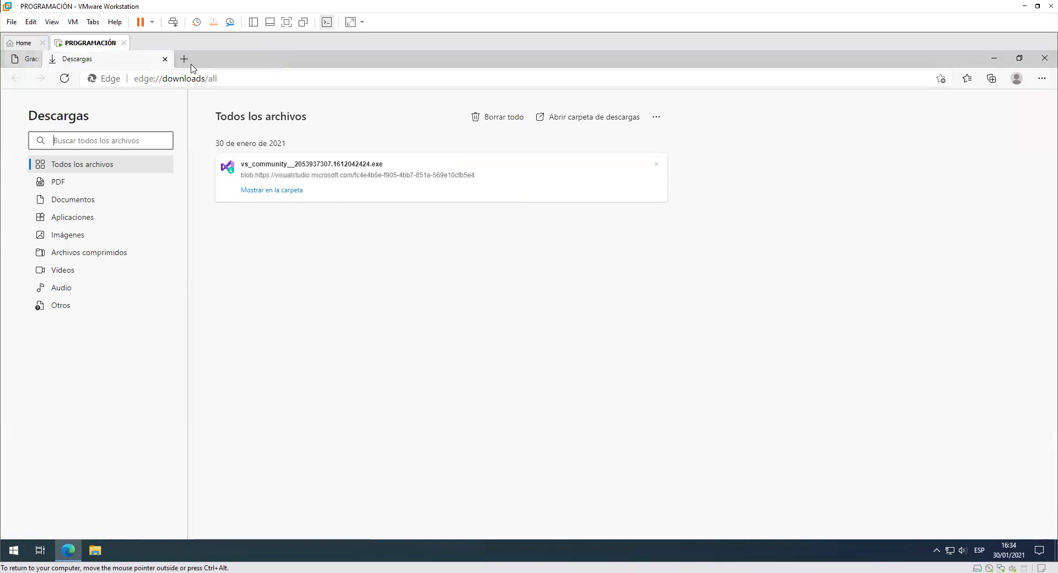
double_click(270, 56)
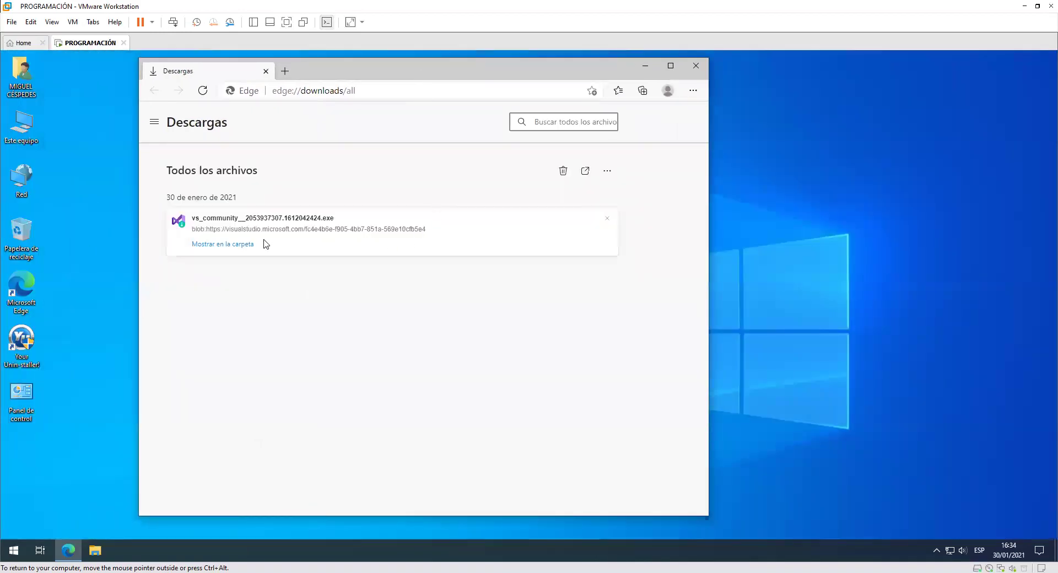
click(248, 244)
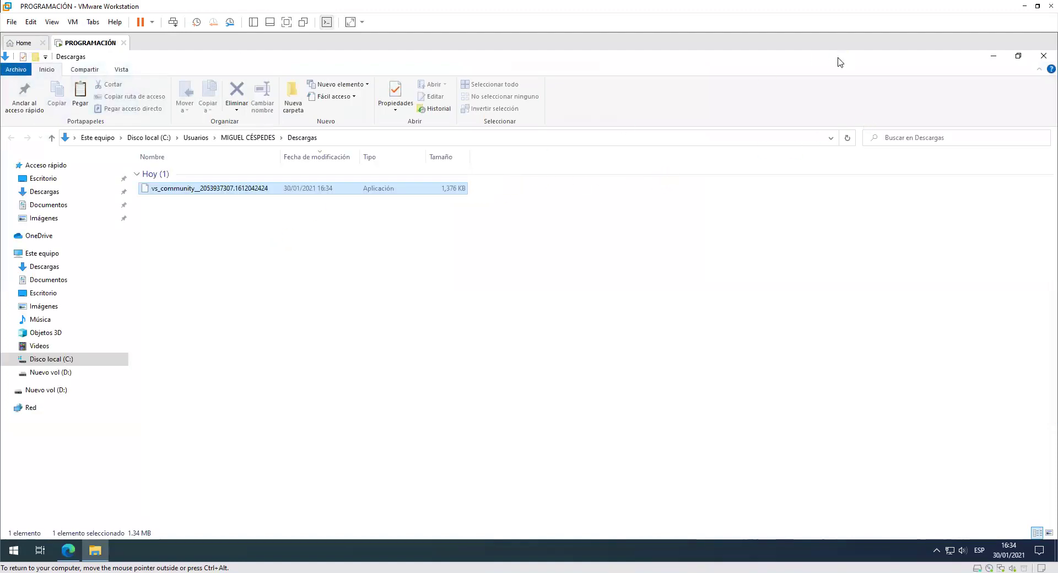
Remove the vs_community entry from the browser's download list and close the browser
click(76, 553)
click(608, 218)
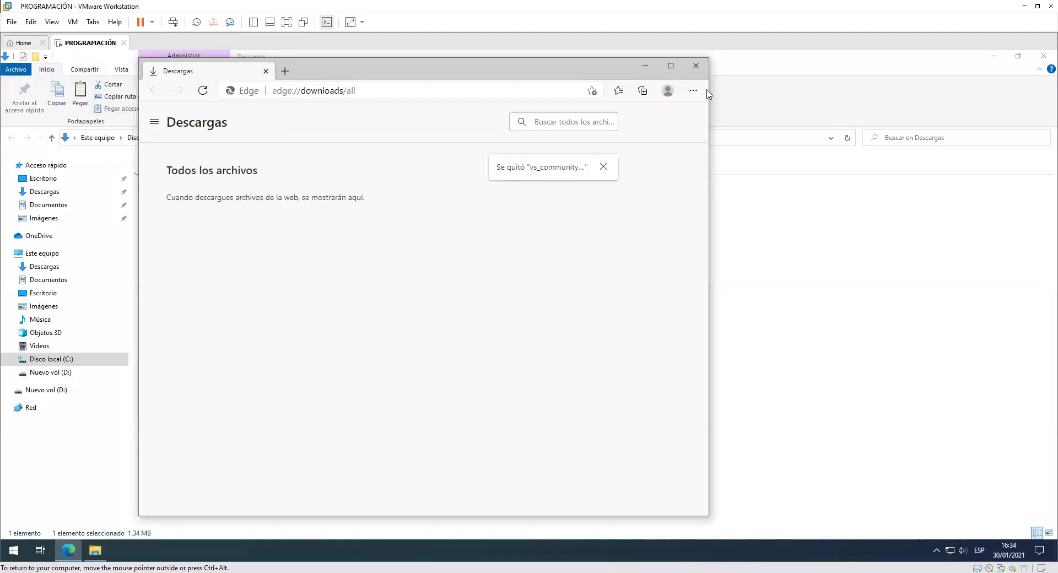
click(696, 66)
Move the vs_community installer from the Descargas folder to the desktop and close the folder window
click(274, 244)
right_click(274, 245)
click(451, 288)
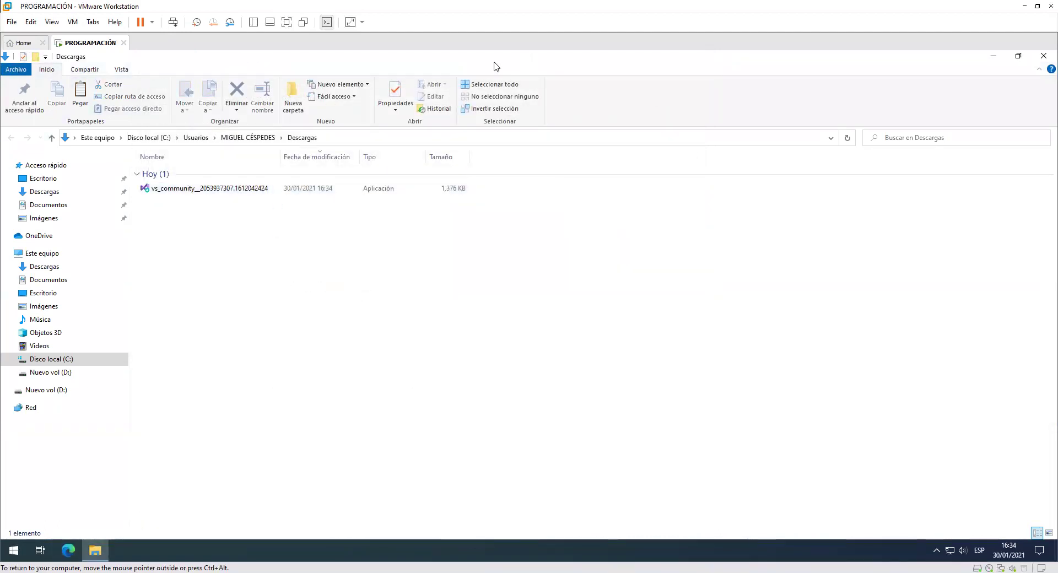
drag(496, 68, 546, 111)
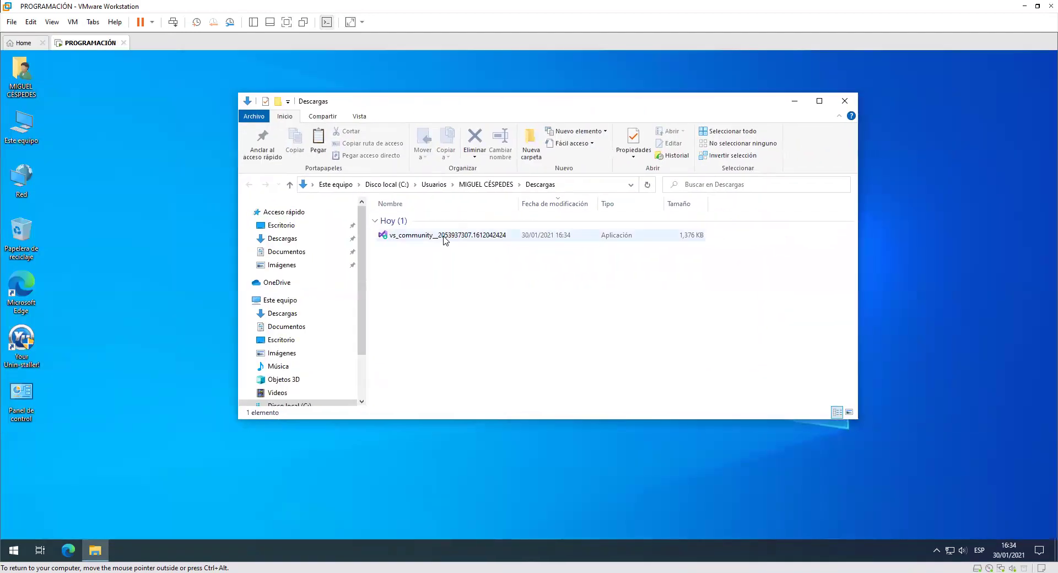
drag(445, 239, 33, 466)
click(845, 101)
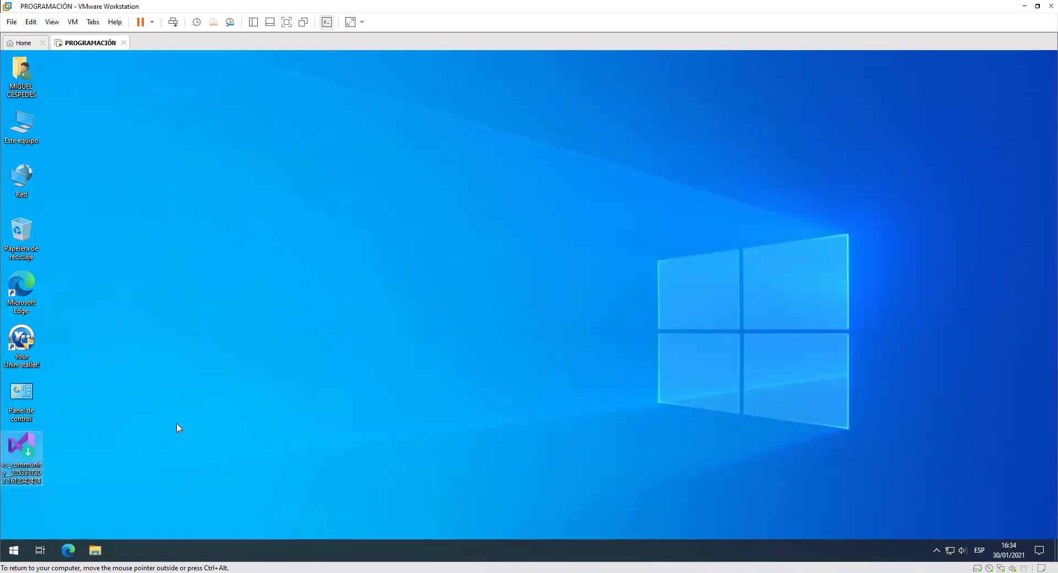
Run the vs_community installer as administrator, allow it to make changes, and accept the license terms to continue
right_click(34, 444)
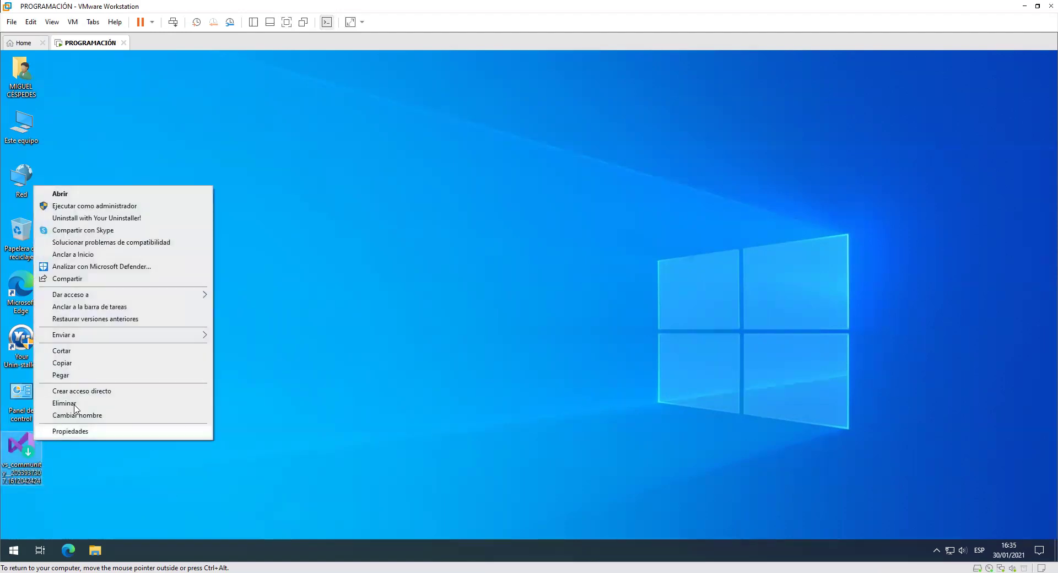
click(182, 208)
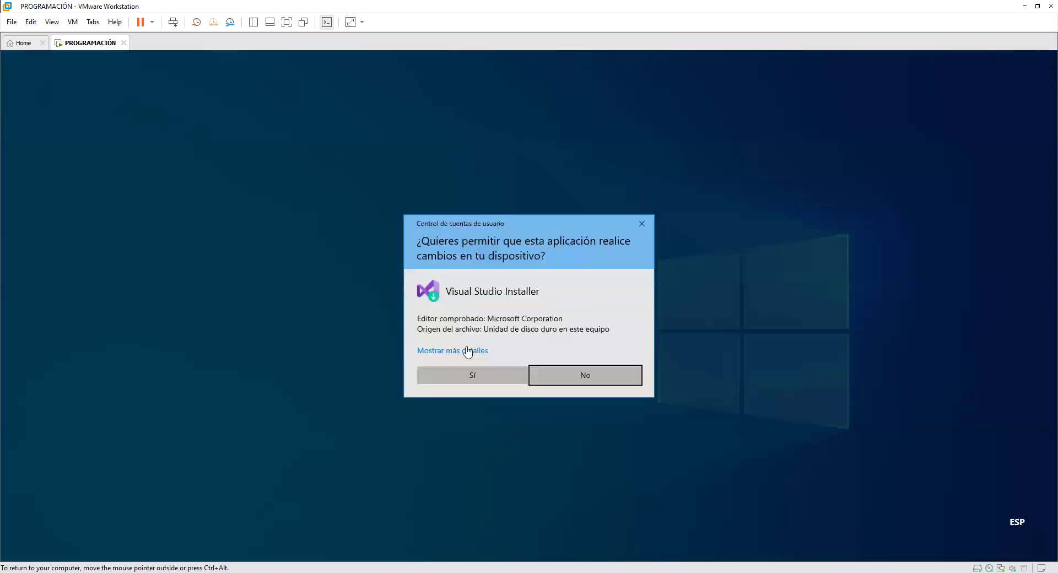
click(464, 374)
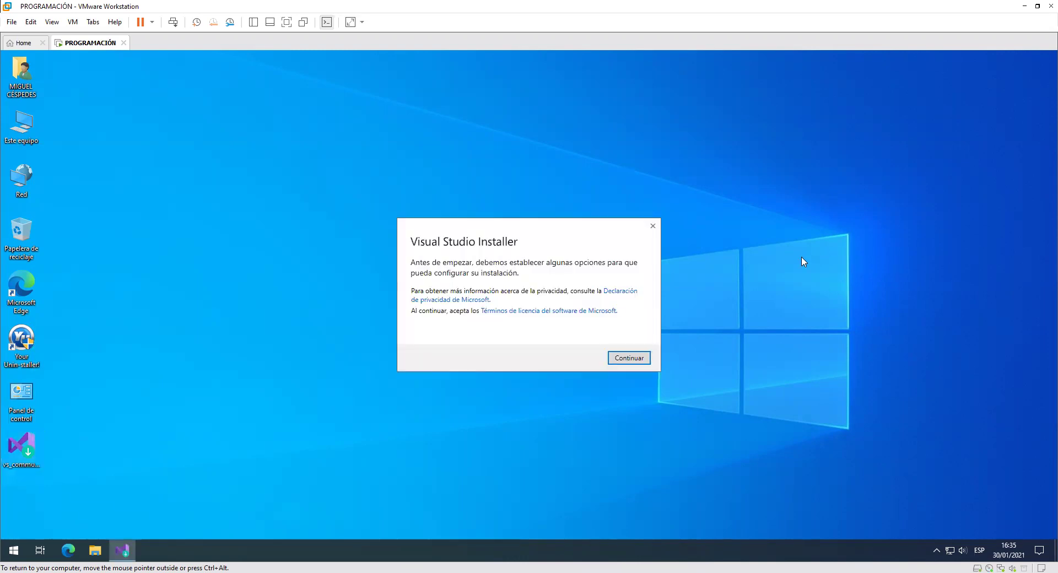
click(631, 364)
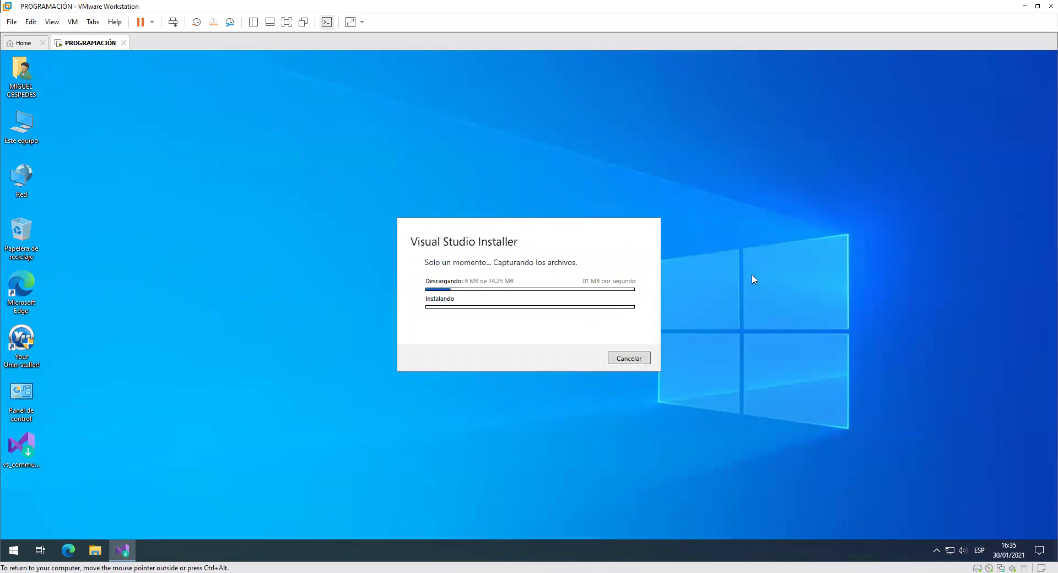
drag(521, 229, 721, 142)
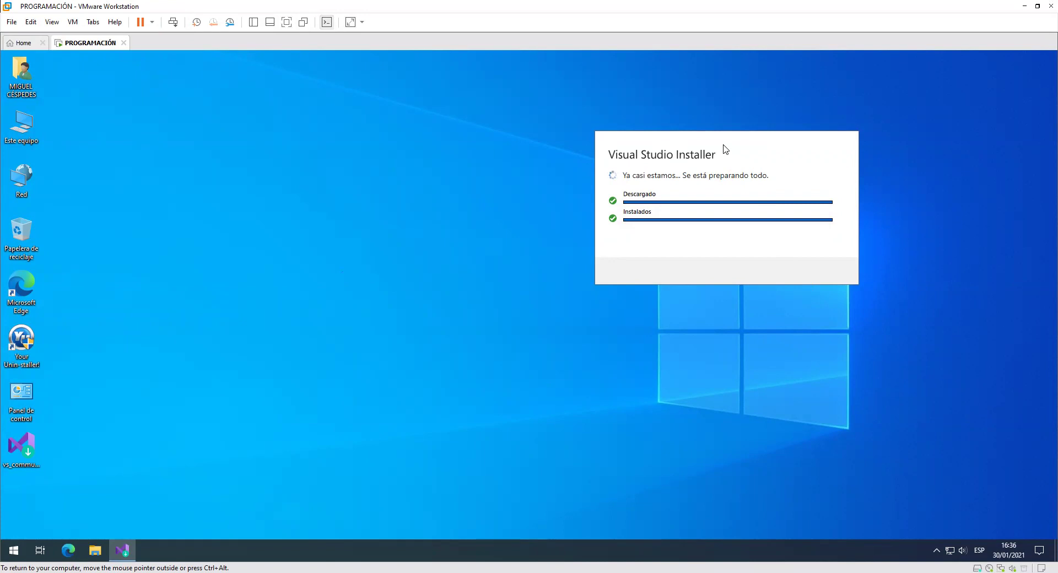
drag(723, 152, 807, 157)
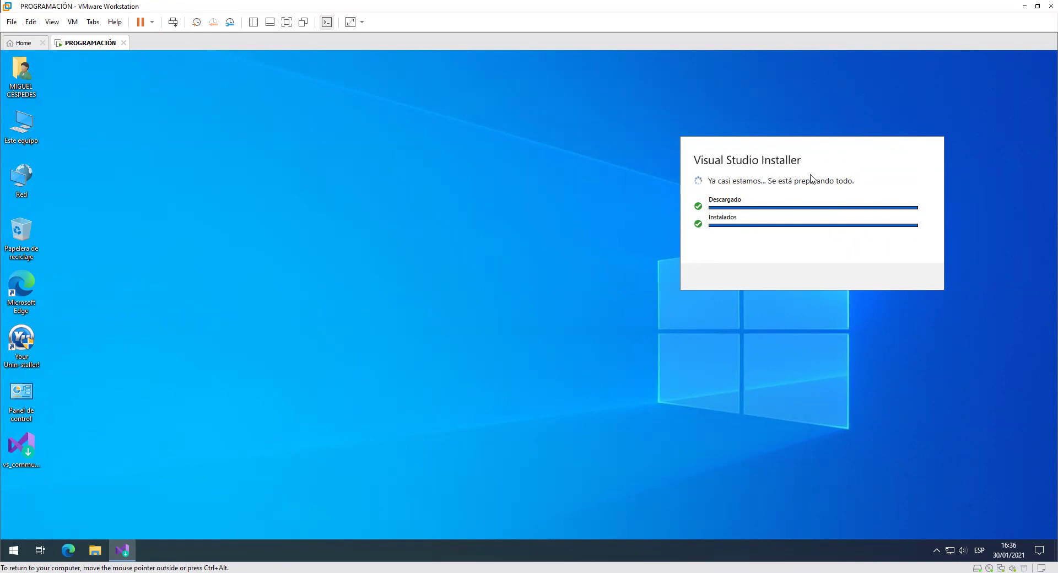
drag(794, 156, 398, 124)
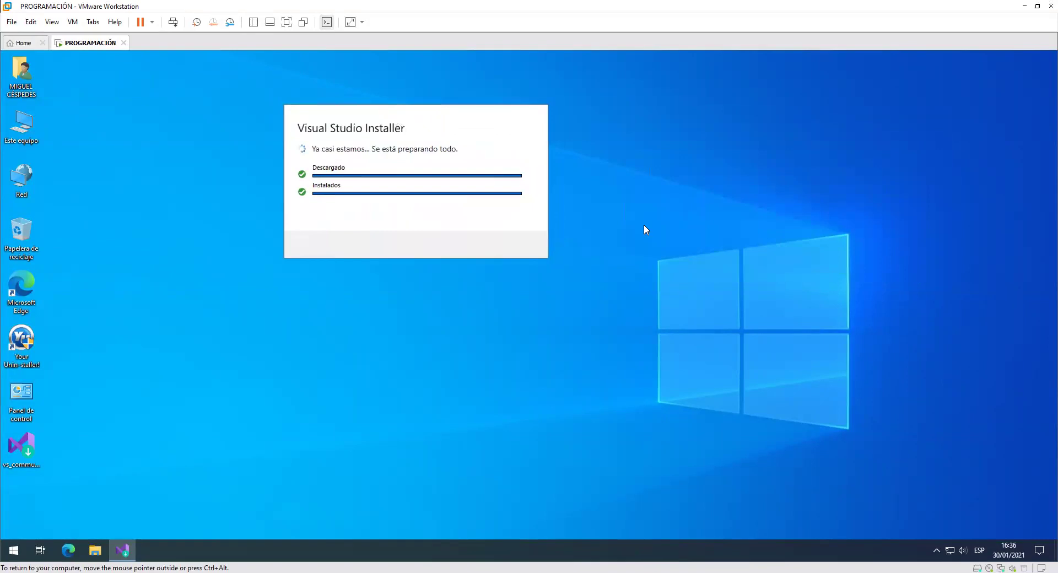
right_click(760, 141)
click(816, 177)
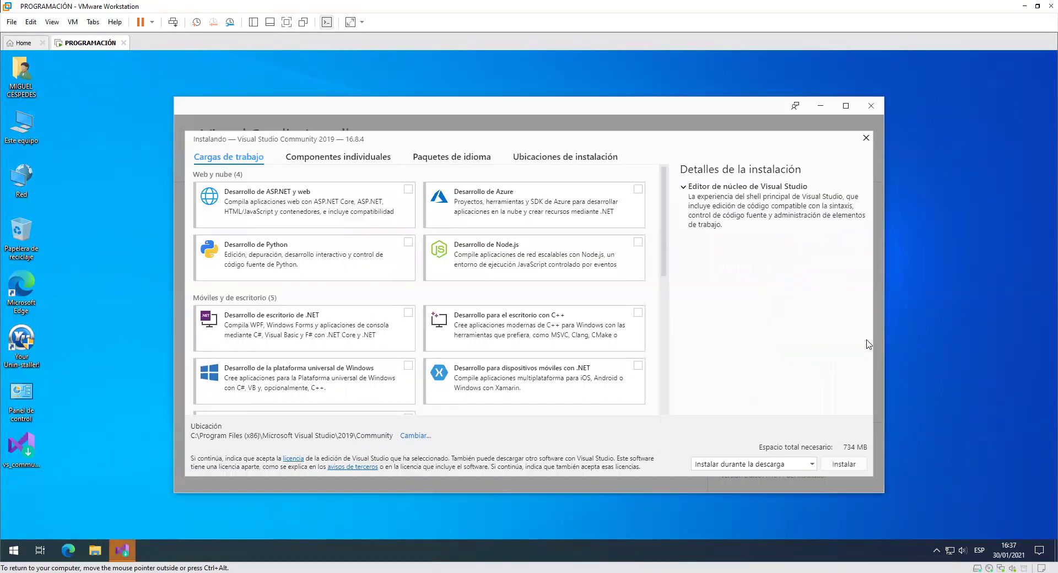
Check the installer's language packs and select the Desarrollo de escritorio de .NET workload
click(472, 164)
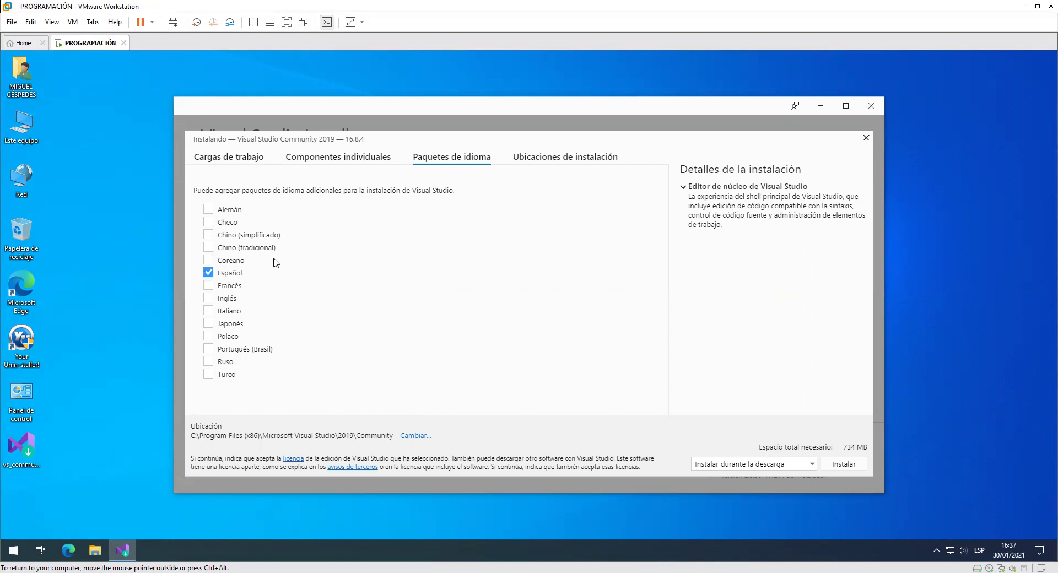
click(238, 160)
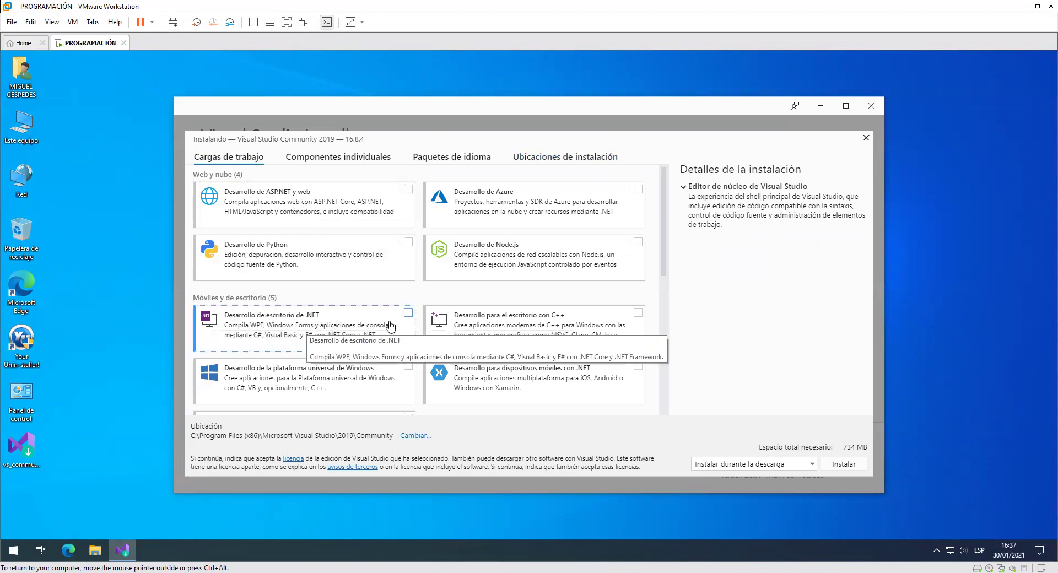
click(354, 324)
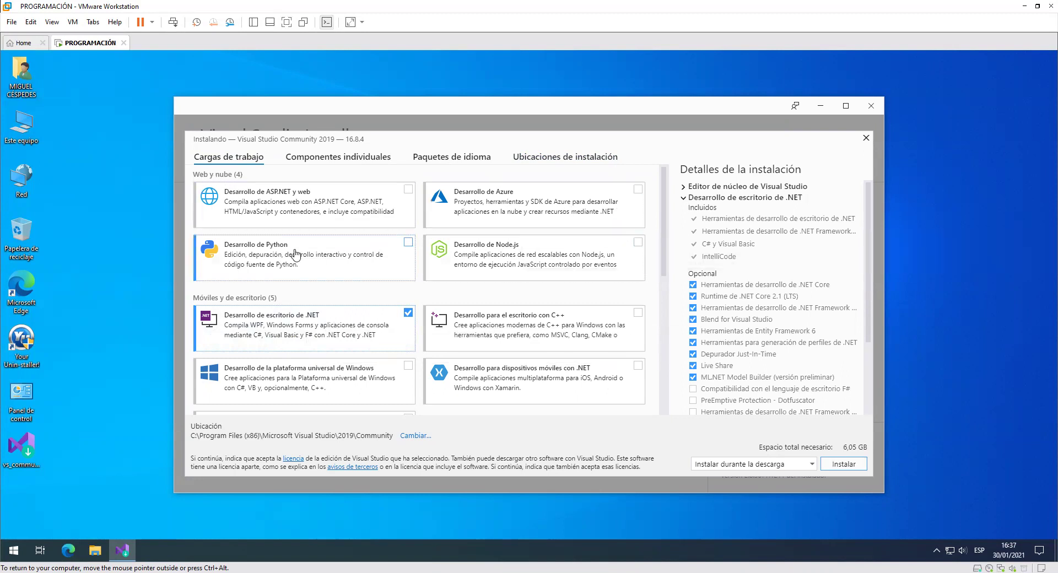
Look through the available workloads, from web and cloud development to games and other toolsets
scroll(600, 254, down, 3)
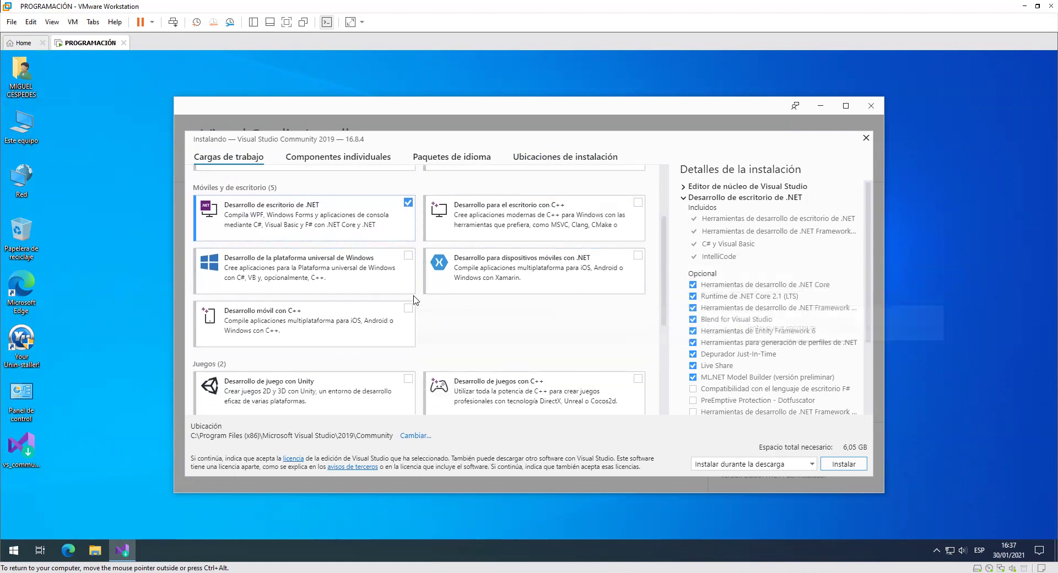
scroll(520, 329, down, 1)
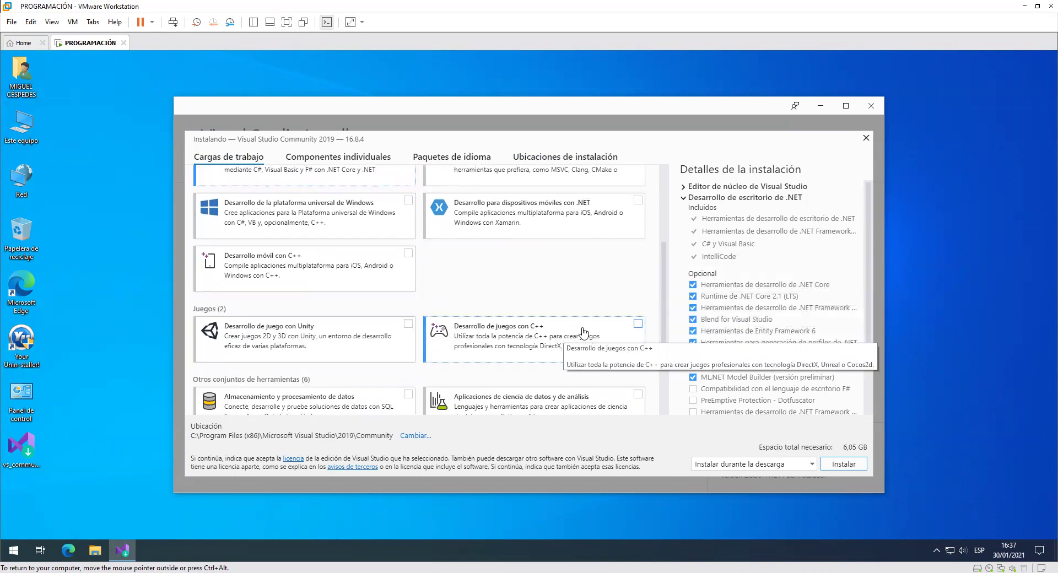
scroll(490, 315, down, 1)
scroll(491, 315, down, 1)
scroll(473, 320, down, 1)
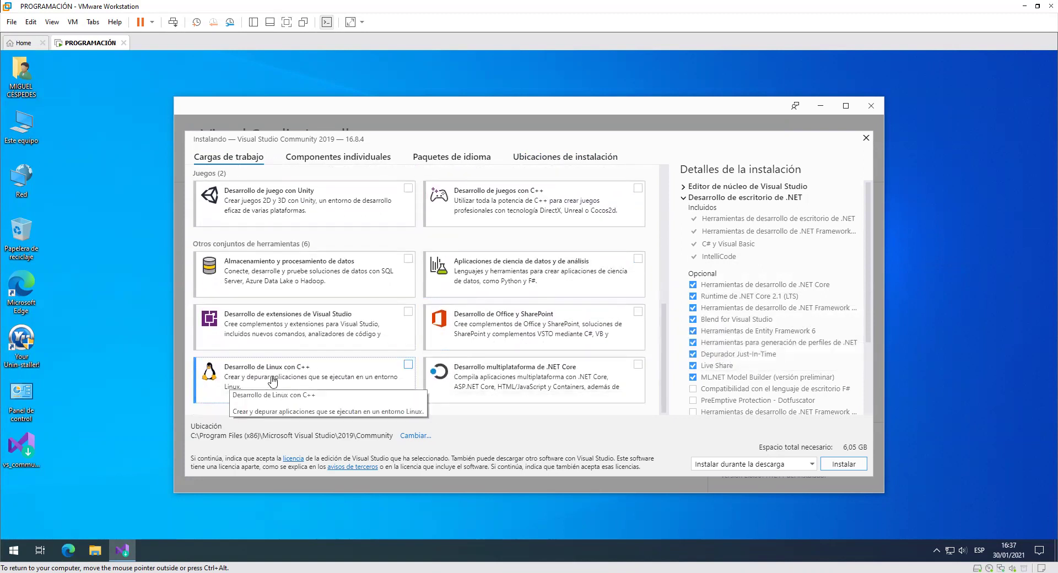
scroll(348, 375, up, 5)
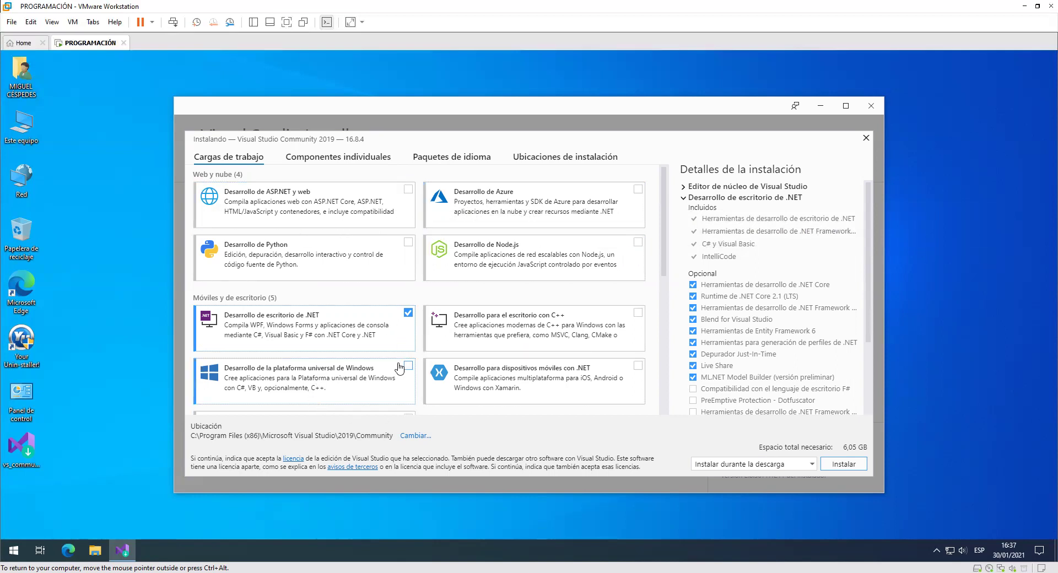
scroll(400, 369, down, 3)
scroll(651, 363, up, 3)
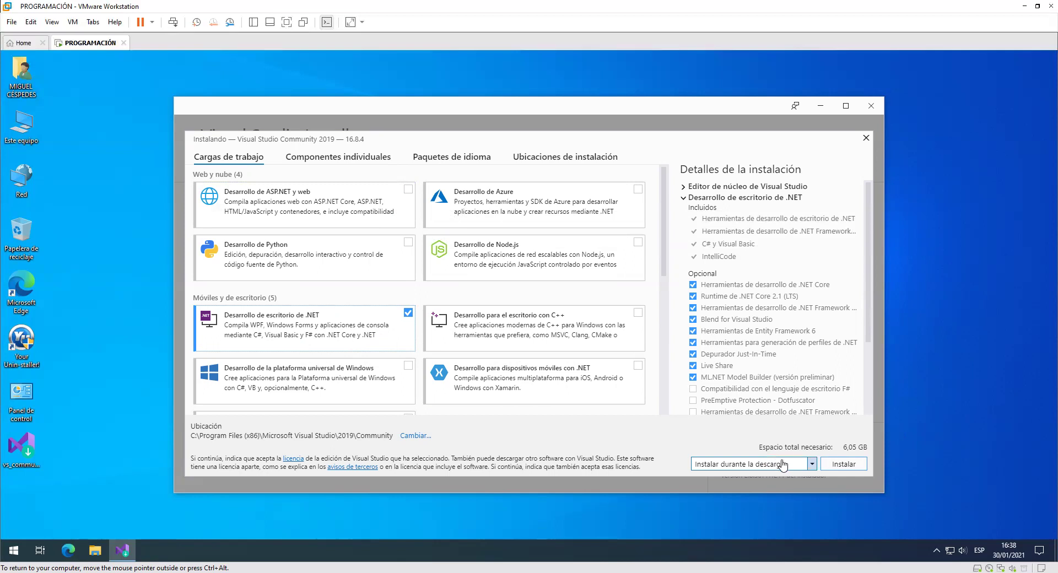
Compare the two installation mode options and keep Instalar durante la descarga selected
click(813, 466)
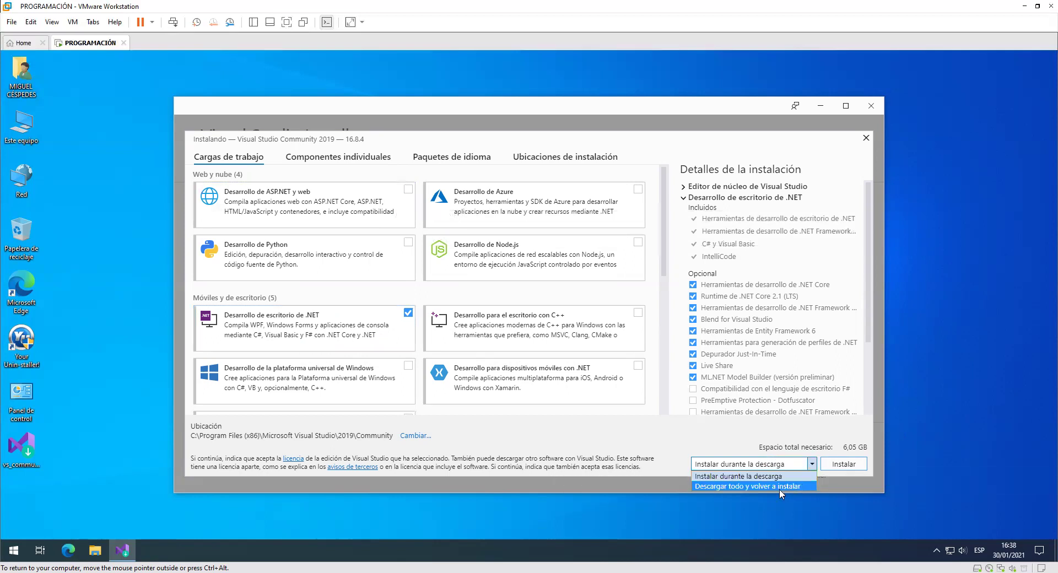
click(792, 440)
click(738, 468)
click(745, 437)
click(726, 466)
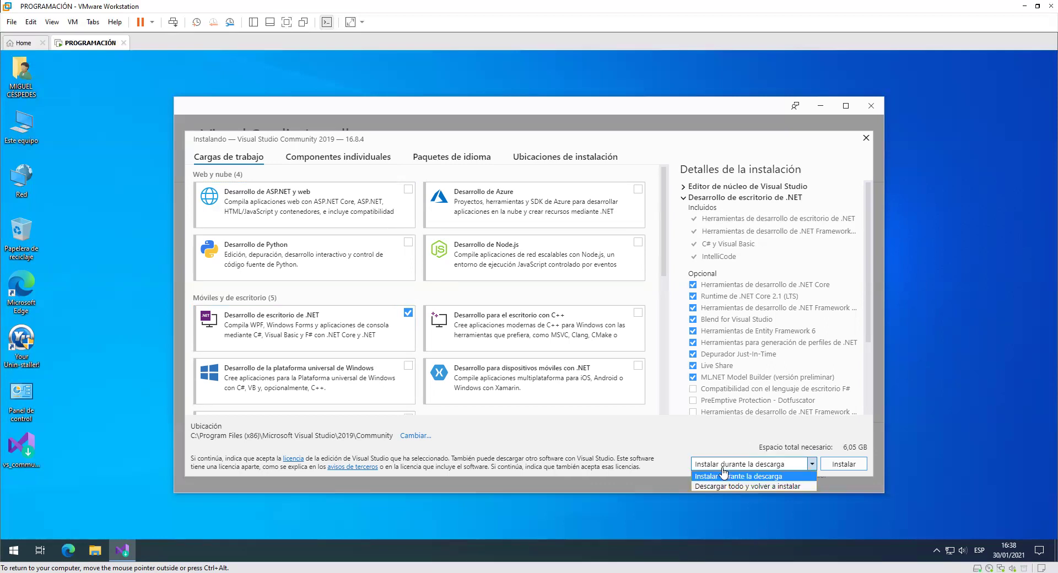
click(736, 476)
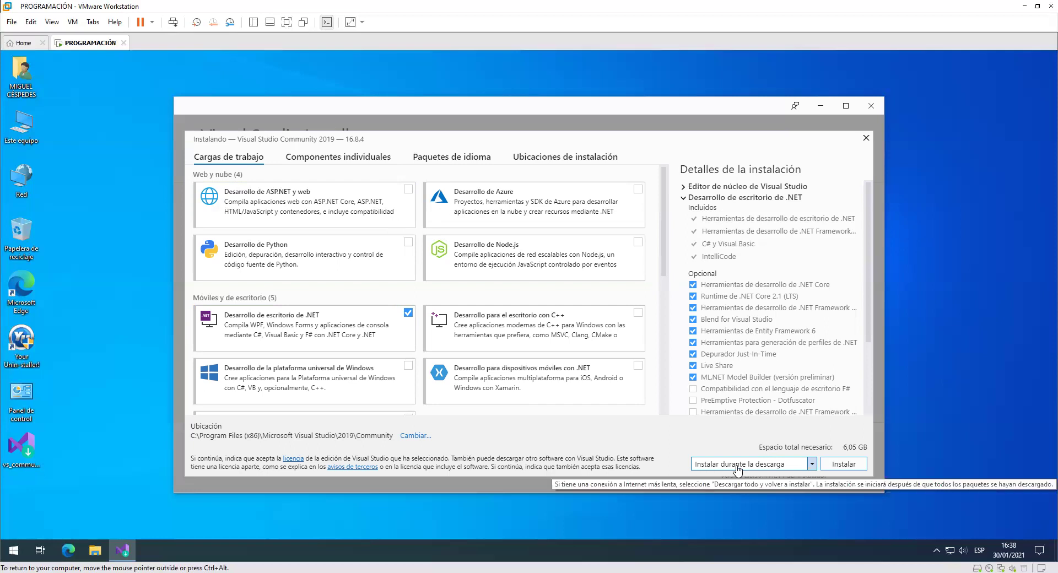
click(791, 470)
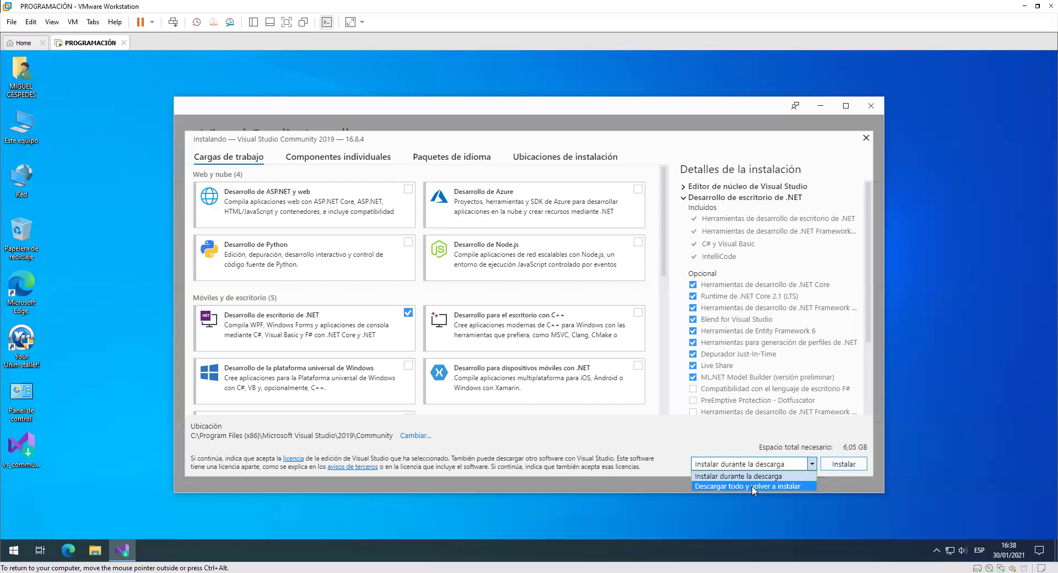
click(728, 464)
click(727, 465)
click(731, 477)
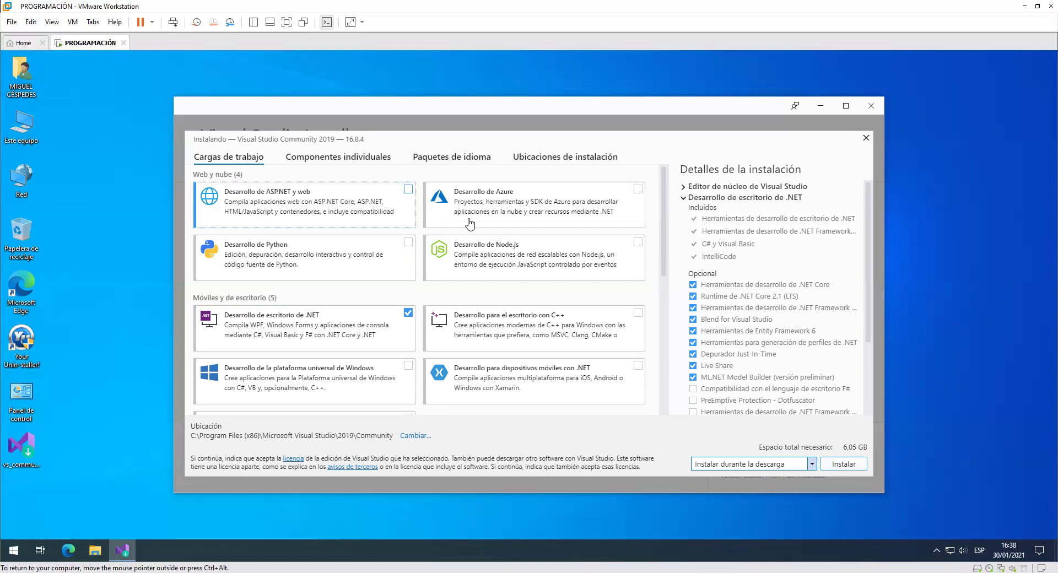
Look through the workloads again and examine the list of individual components
scroll(582, 379, down, 10)
scroll(619, 388, up, 10)
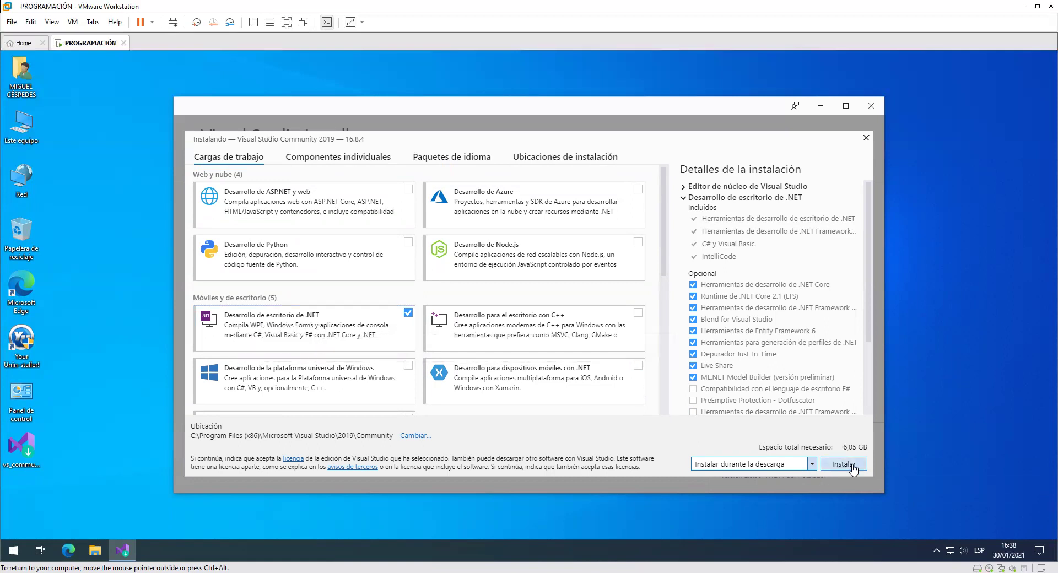
click(362, 165)
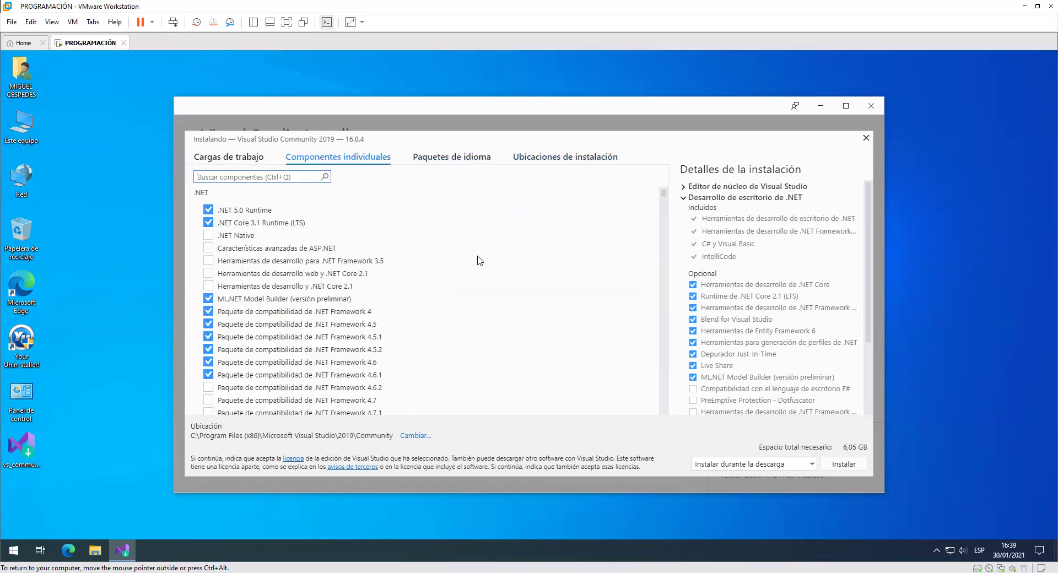
scroll(448, 312, down, 15)
scroll(447, 311, down, 15)
scroll(448, 315, down, 15)
scroll(449, 318, up, 5)
scroll(449, 322, up, 20)
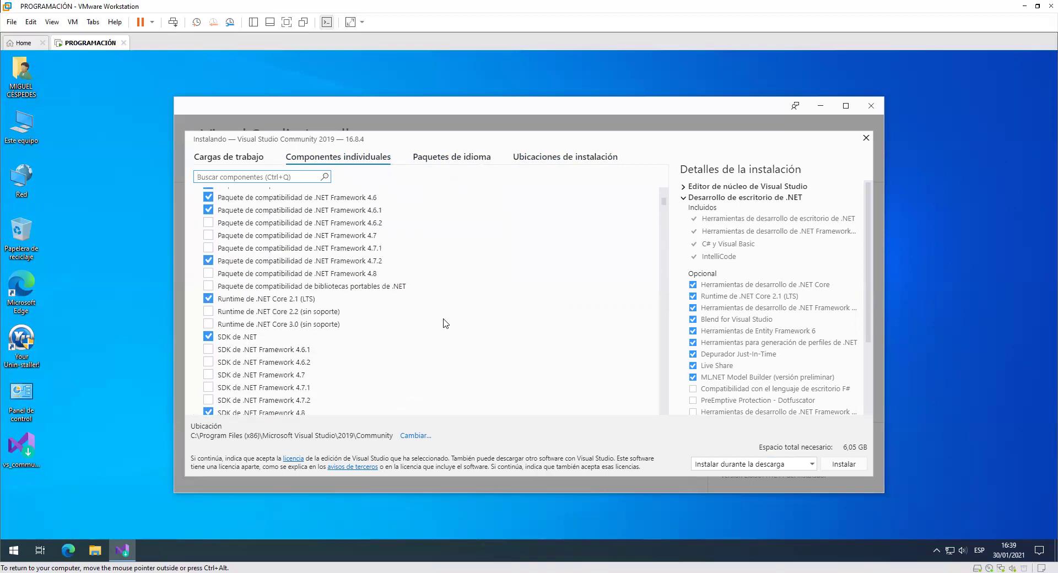
scroll(447, 322, up, 3)
Check the language packs and installation locations, and start installing Visual Studio Community 2019
click(452, 159)
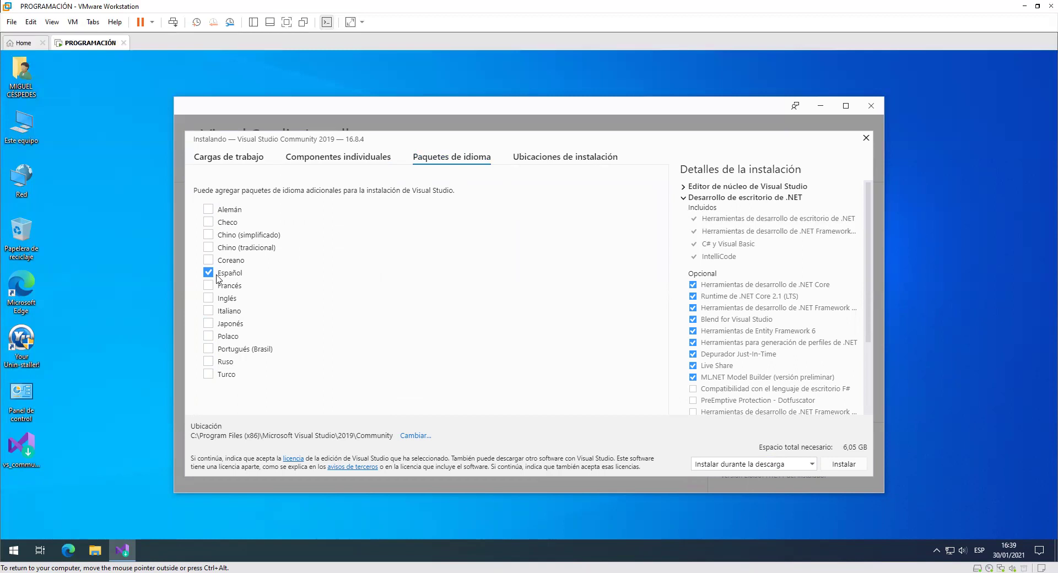
click(570, 159)
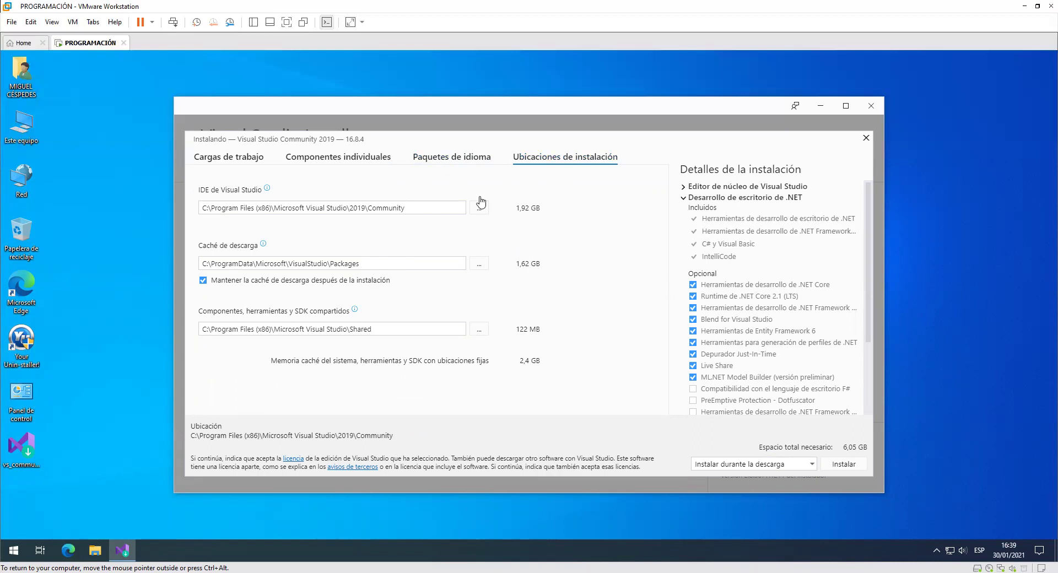
click(844, 465)
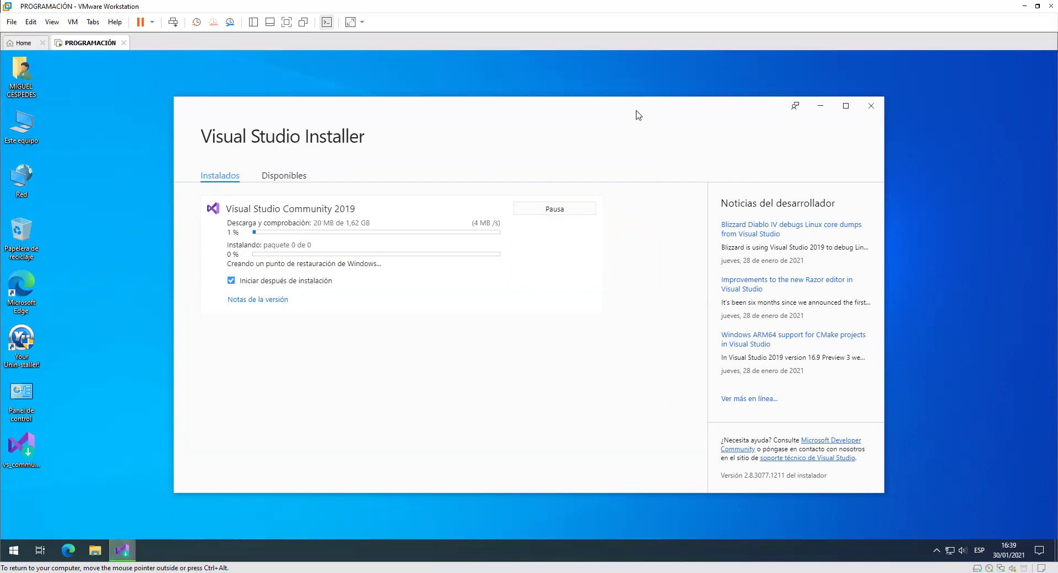
Check which other Visual Studio editions are available in the installer and return to the installed products
drag(629, 110, 616, 102)
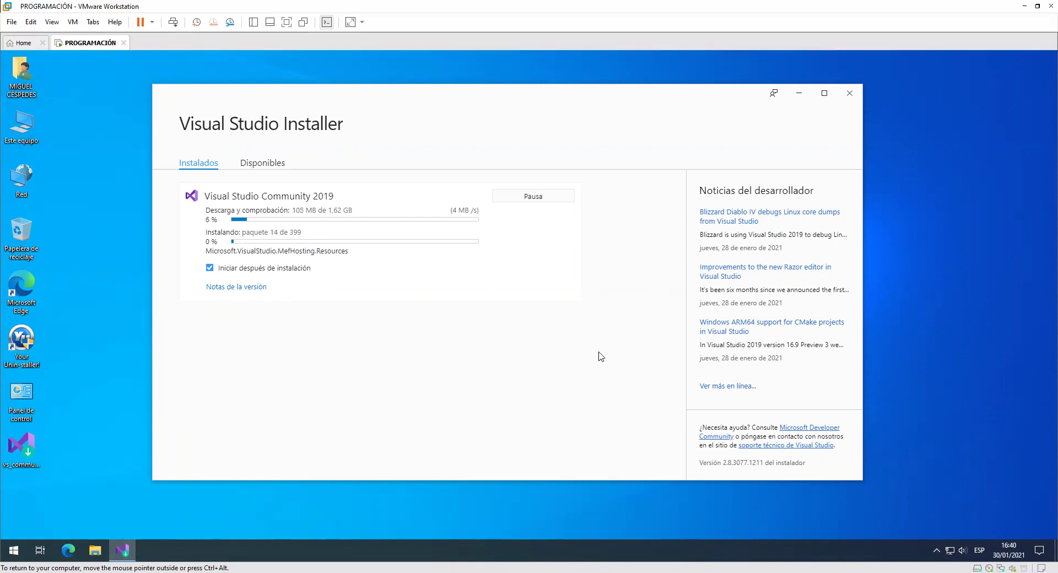
click(281, 165)
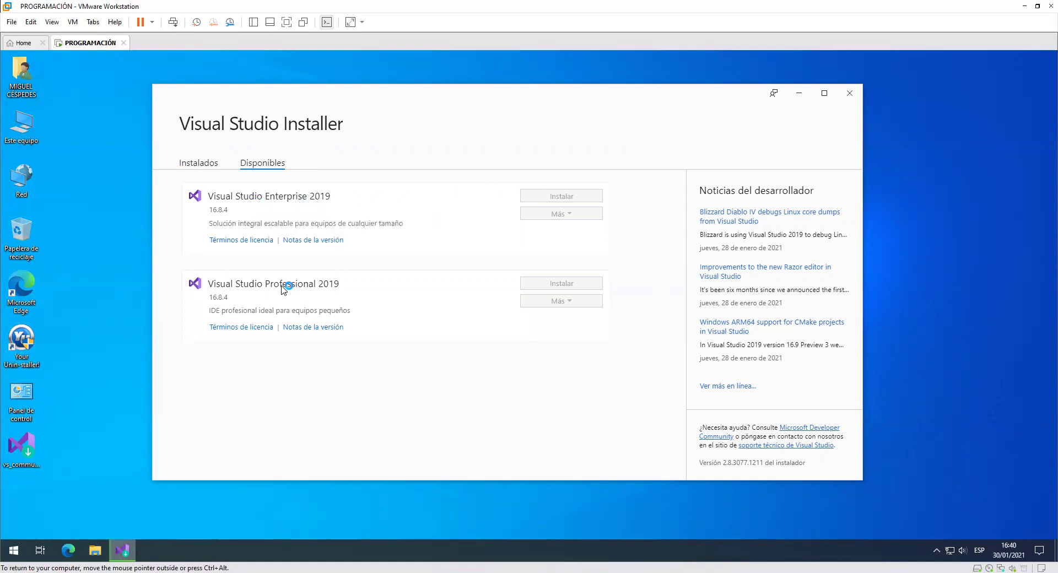
click(187, 163)
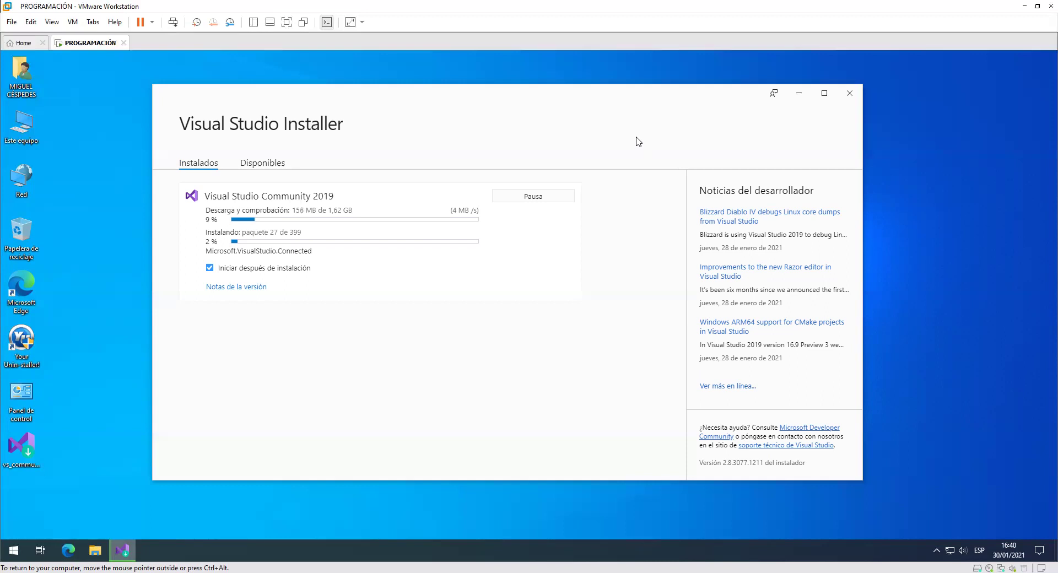
Maximize the Visual Studio Installer window to follow the download and installation progress
drag(580, 101, 649, 96)
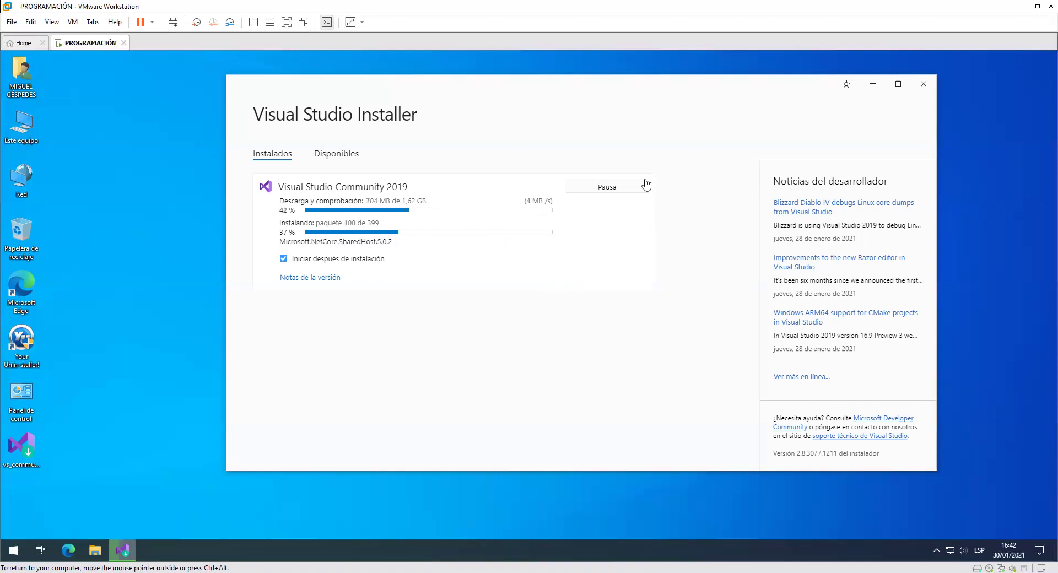
drag(570, 85, 465, 79)
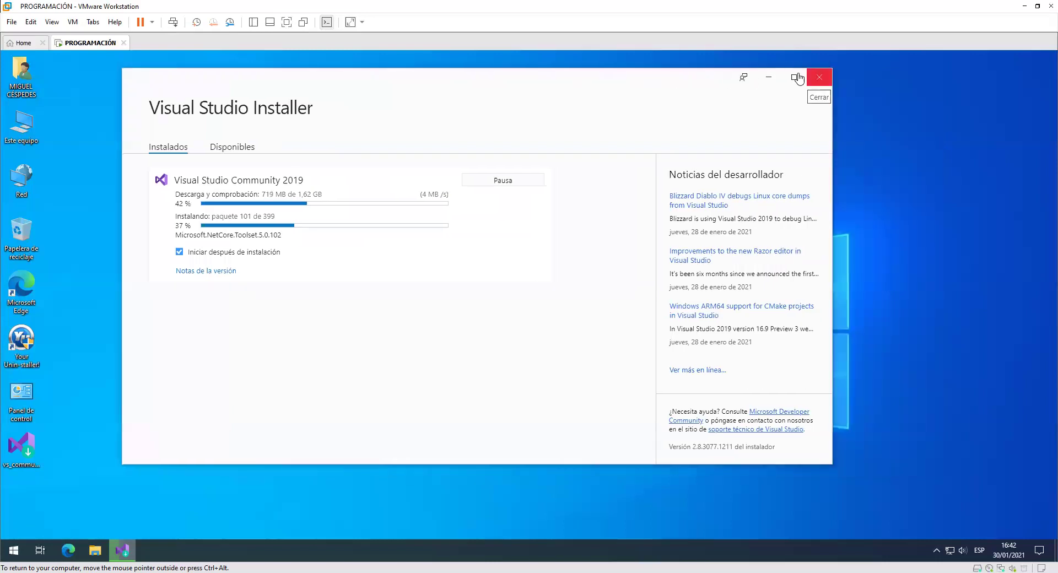
click(798, 79)
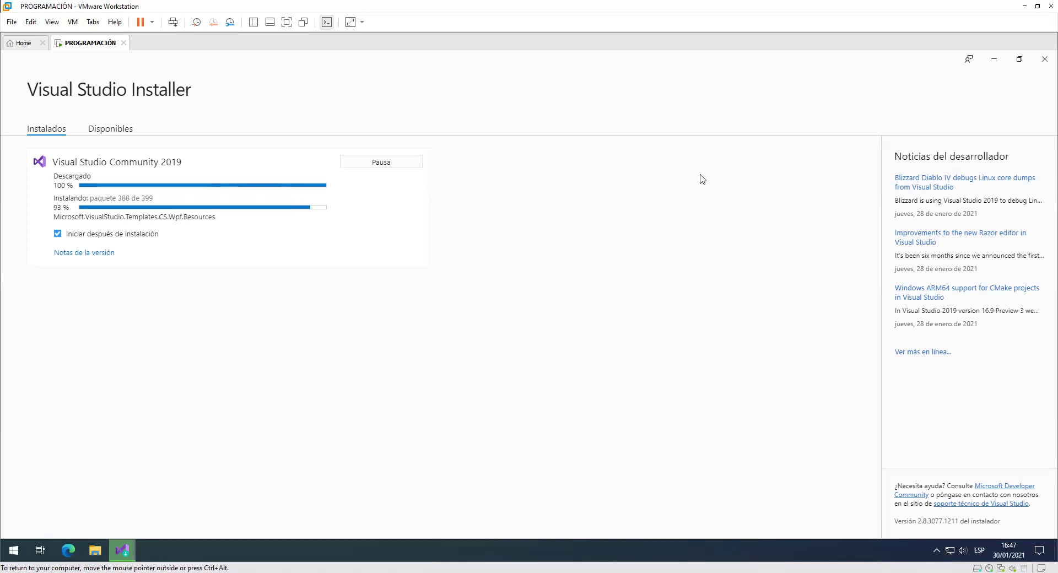
click(994, 60)
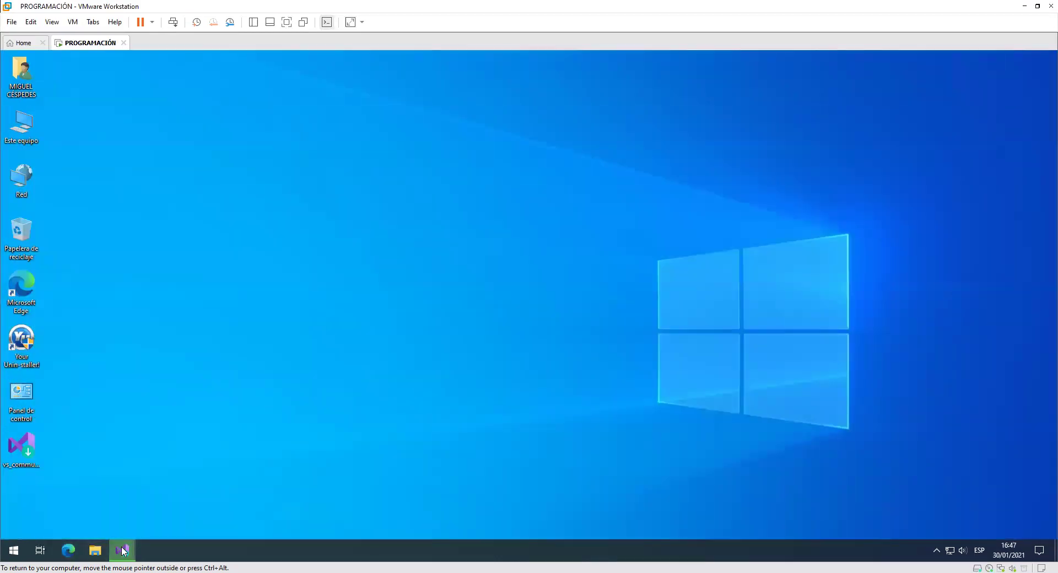
click(123, 551)
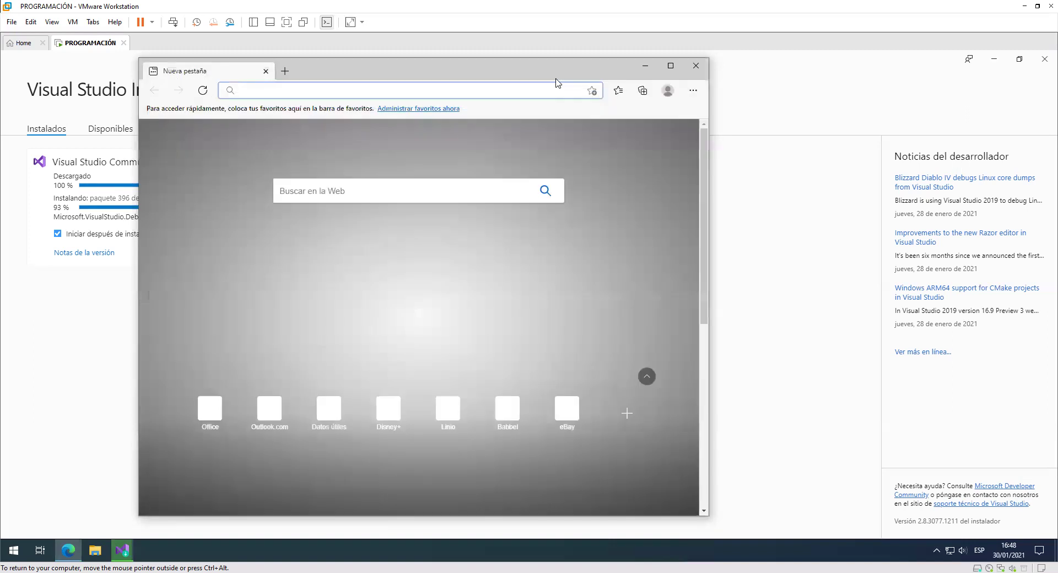
Open the visualstudio.microsoft.com site in Microsoft Edge and maximize the browser window
drag(547, 76, 671, 68)
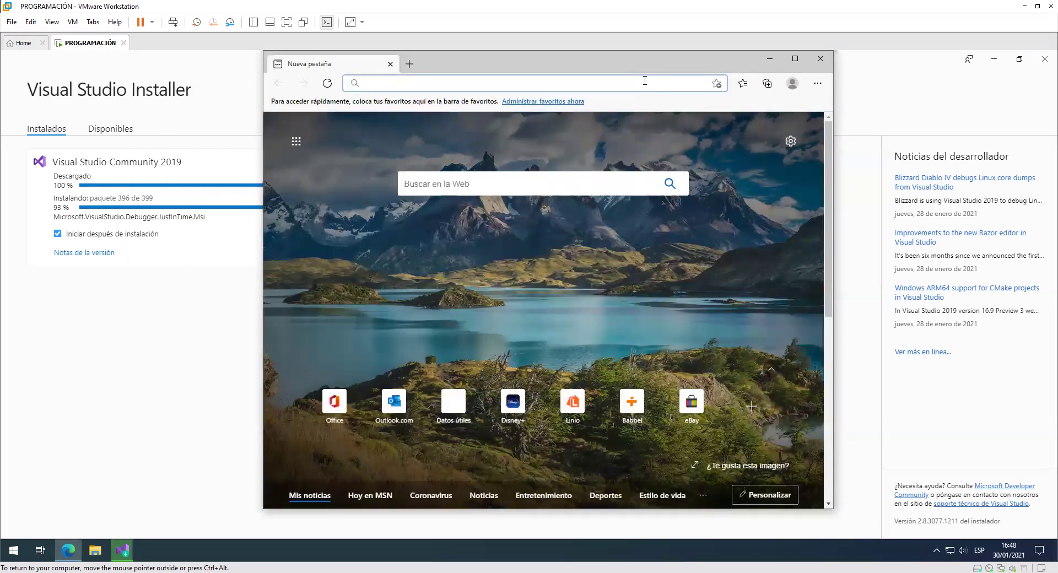
text(vis)
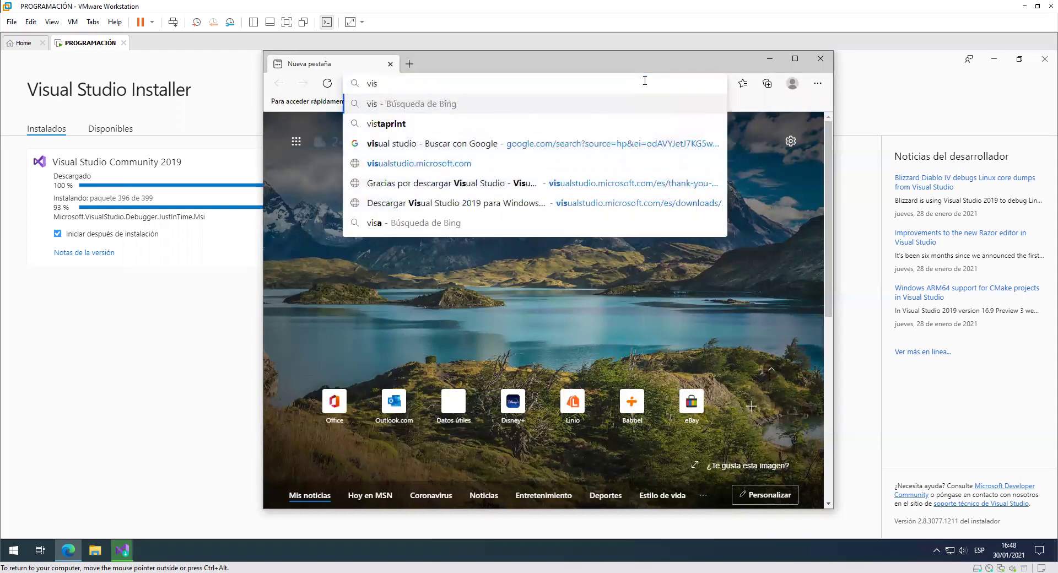
key(Down)
key(Down)
key(Down)
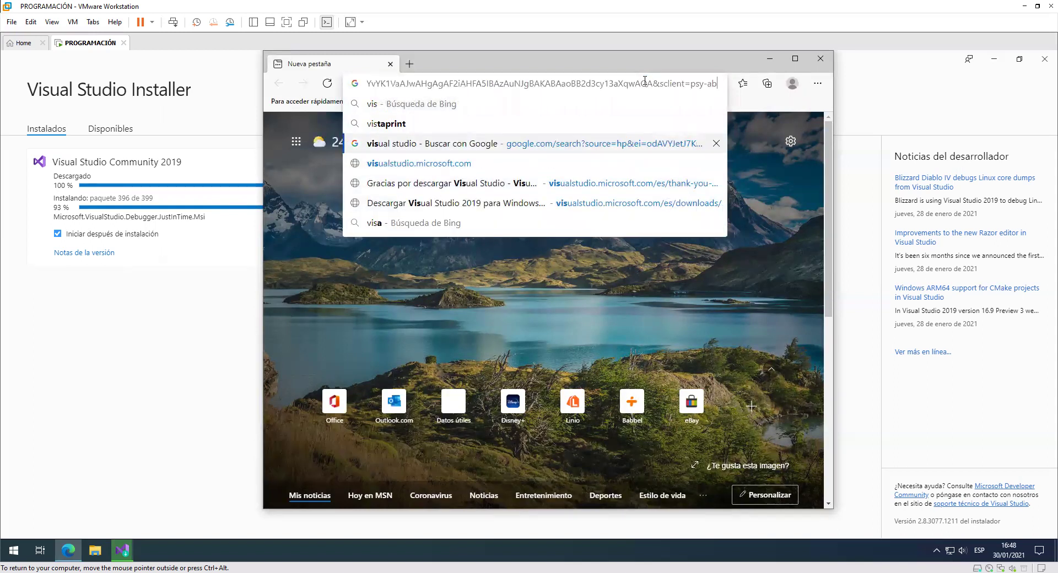
key(Return)
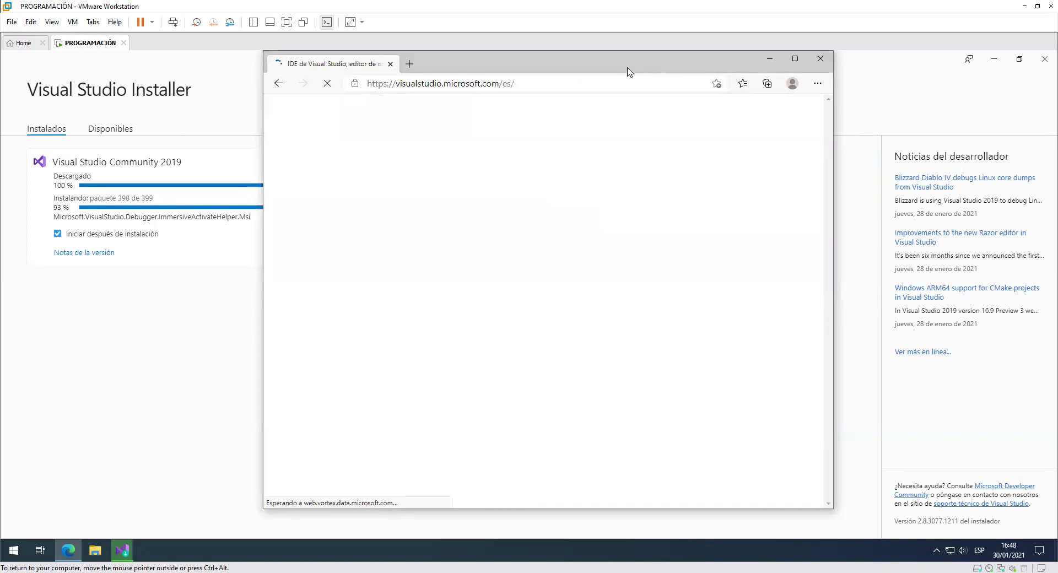
drag(605, 69, 699, 77)
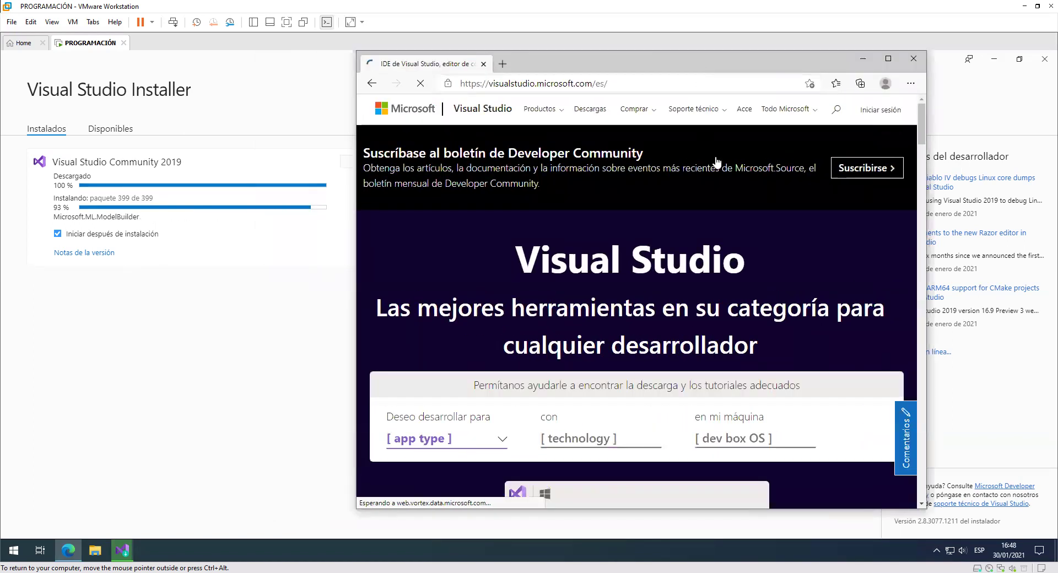
double_click(739, 65)
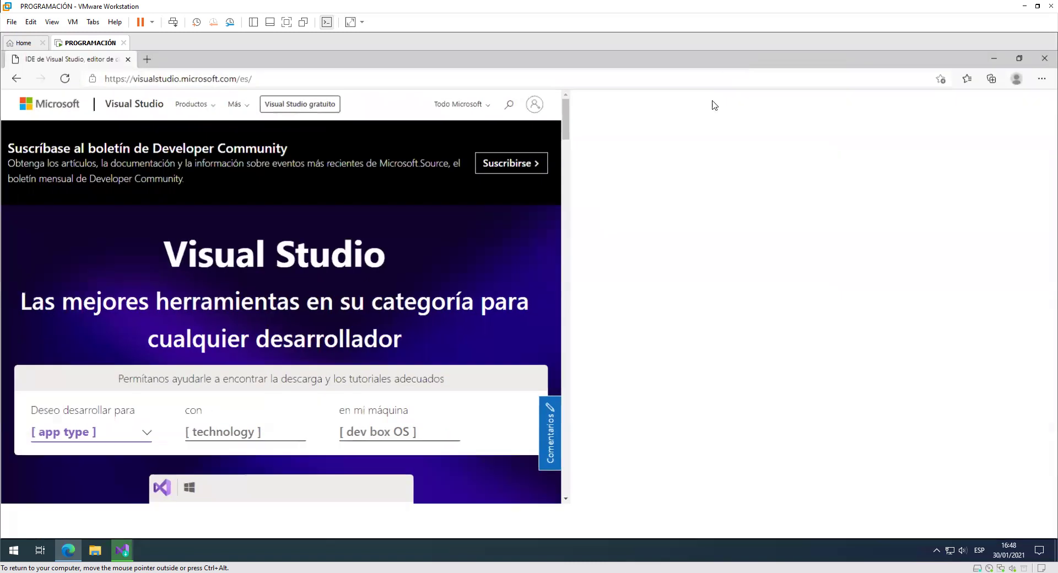
Look over the Visual Studio home page and open the Más información page for Visual Studio on Windows
scroll(670, 243, down, 8)
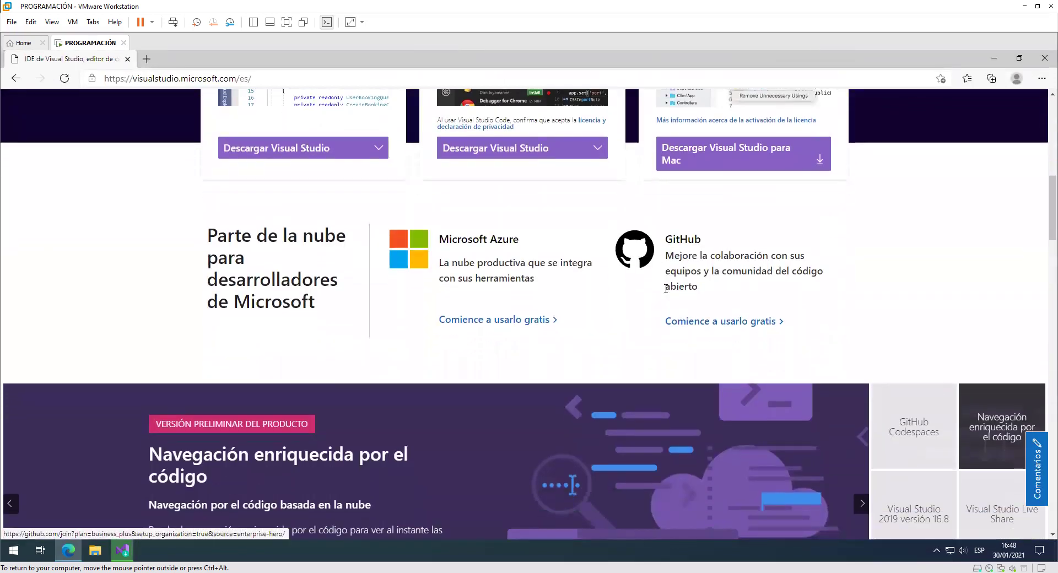
scroll(276, 248, up, 8)
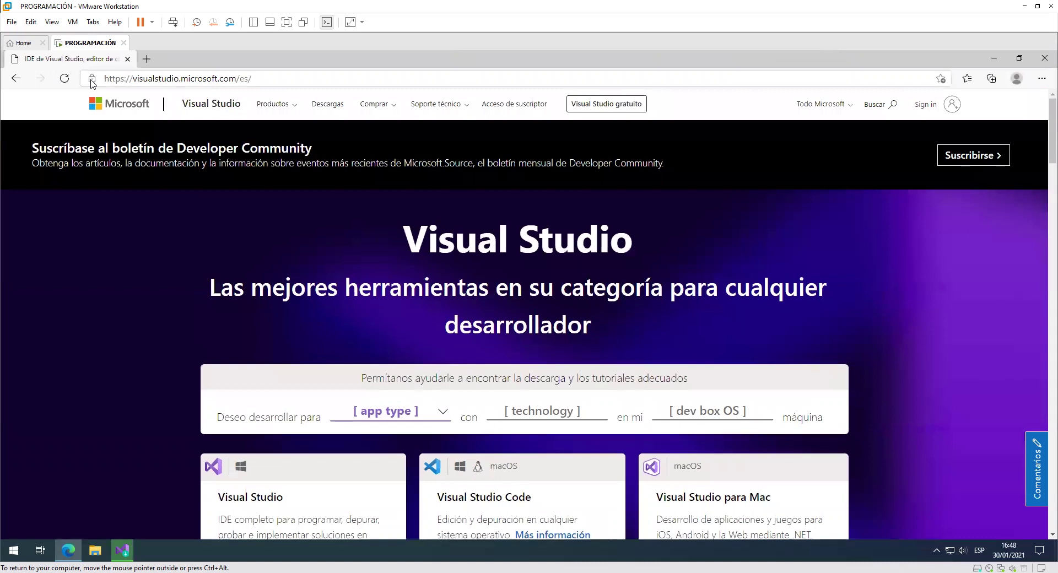
click(220, 107)
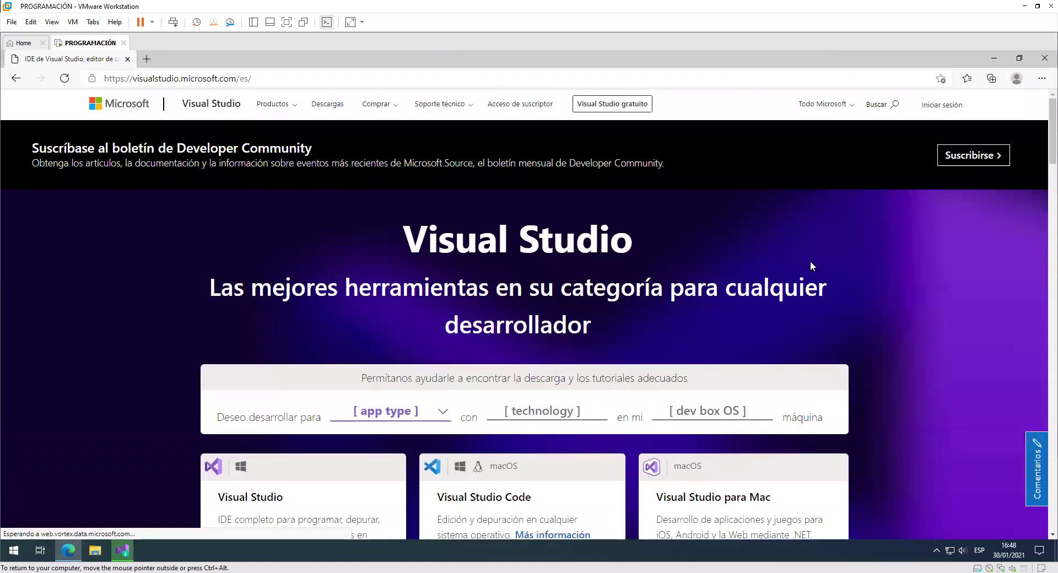
scroll(810, 263, down, 5)
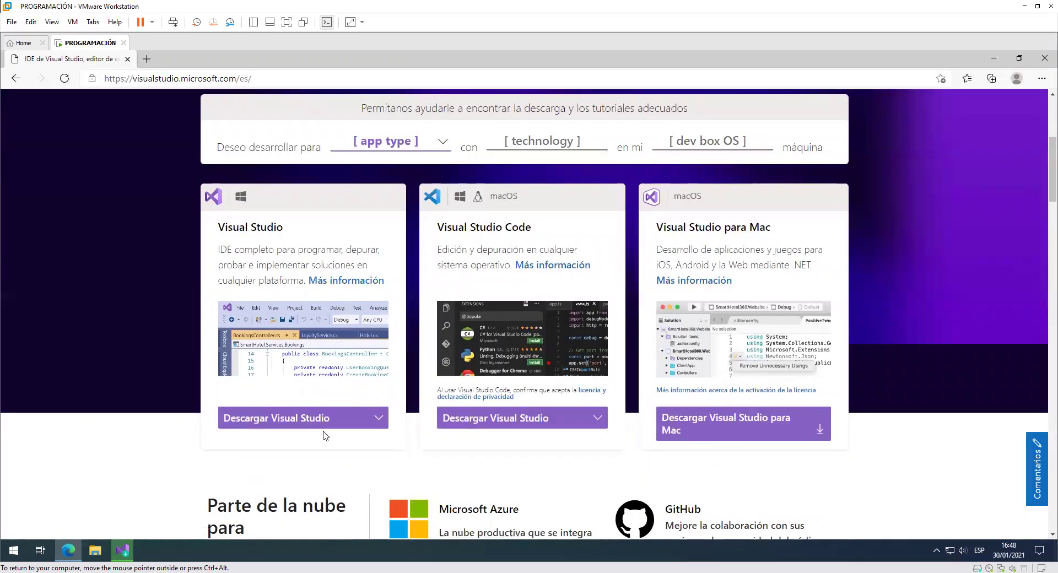
click(349, 283)
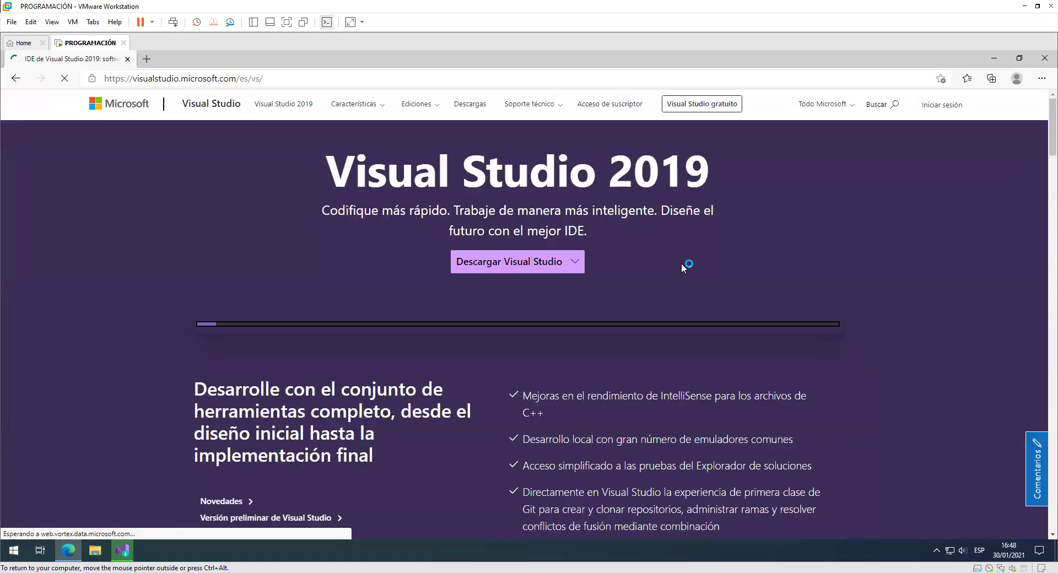
Look over the features presented on the Visual Studio 2019 page and return to its download options
scroll(809, 287, down, 4)
scroll(809, 292, down, 9)
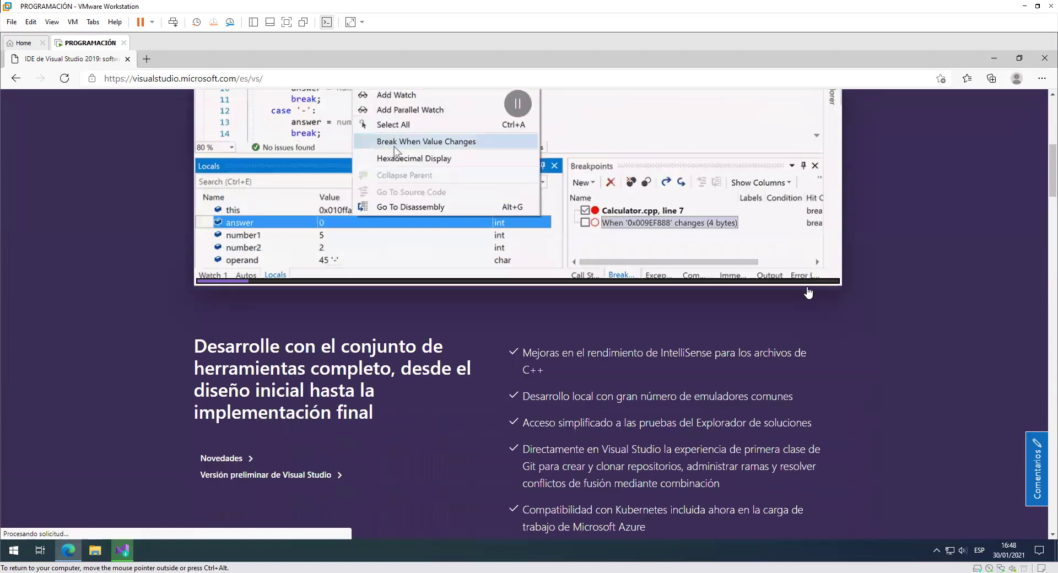
scroll(808, 292, down, 6)
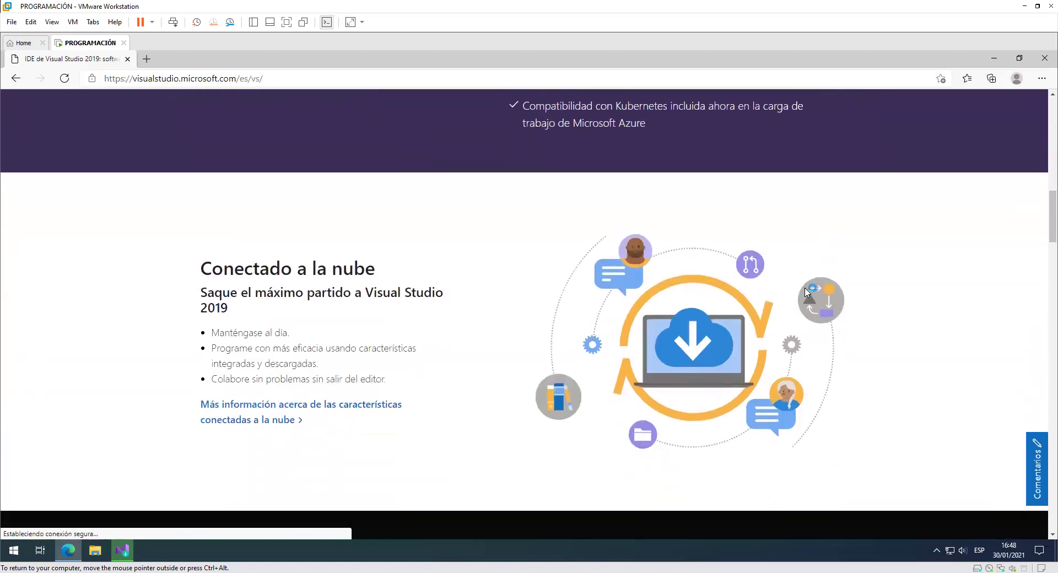
scroll(803, 293, down, 1)
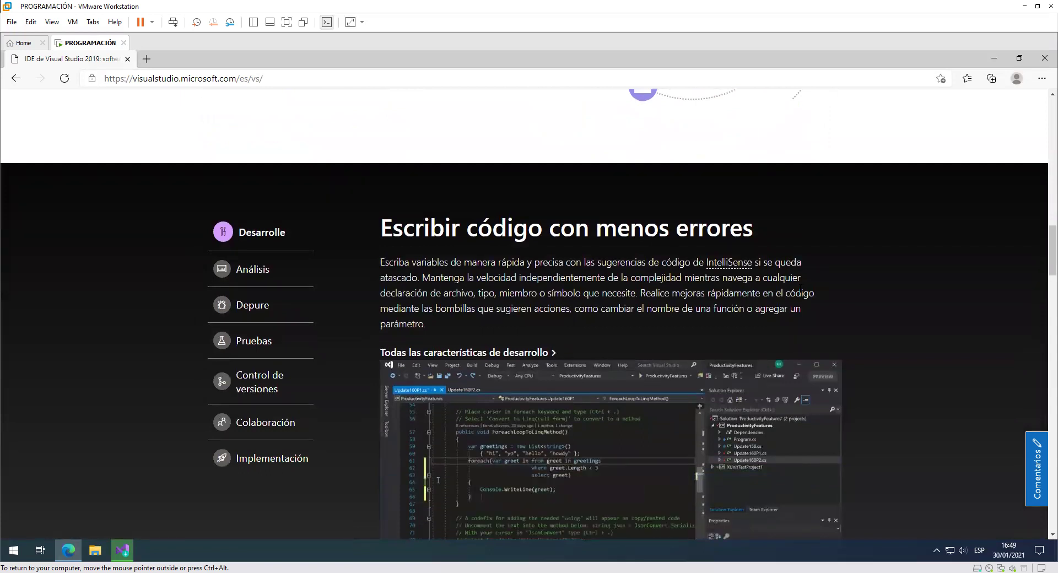
scroll(800, 295, up, 20)
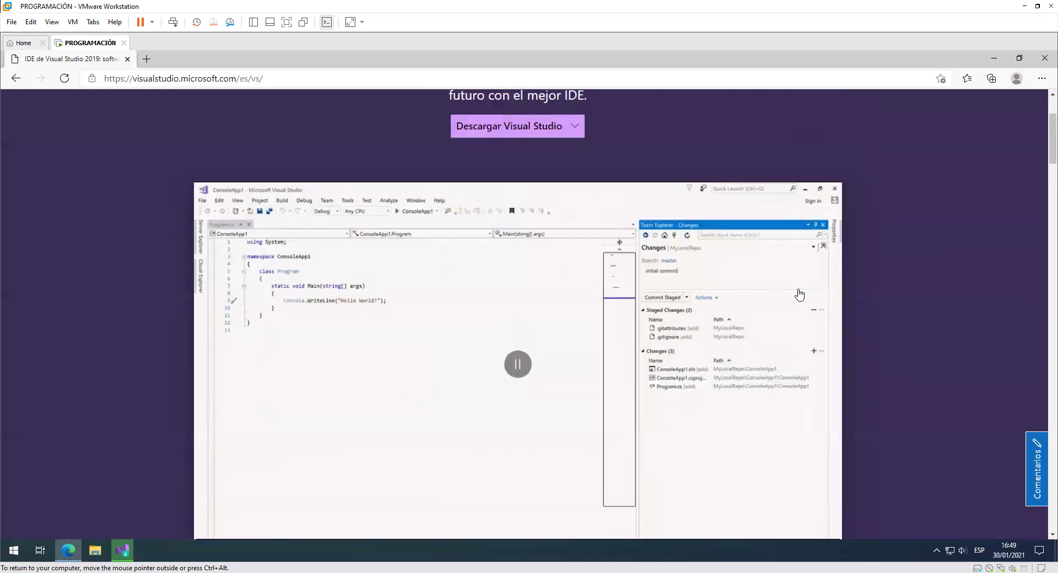
scroll(800, 295, up, 2)
Download the Community 2019 installer and open Más información under Conceptos básicos para principiantes on the thank-you page
click(574, 126)
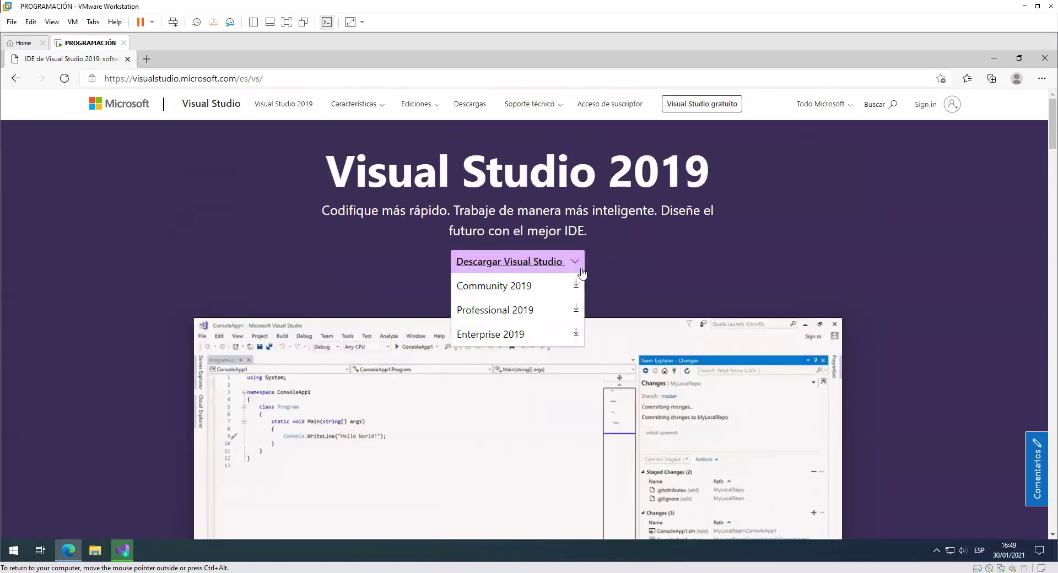
click(558, 287)
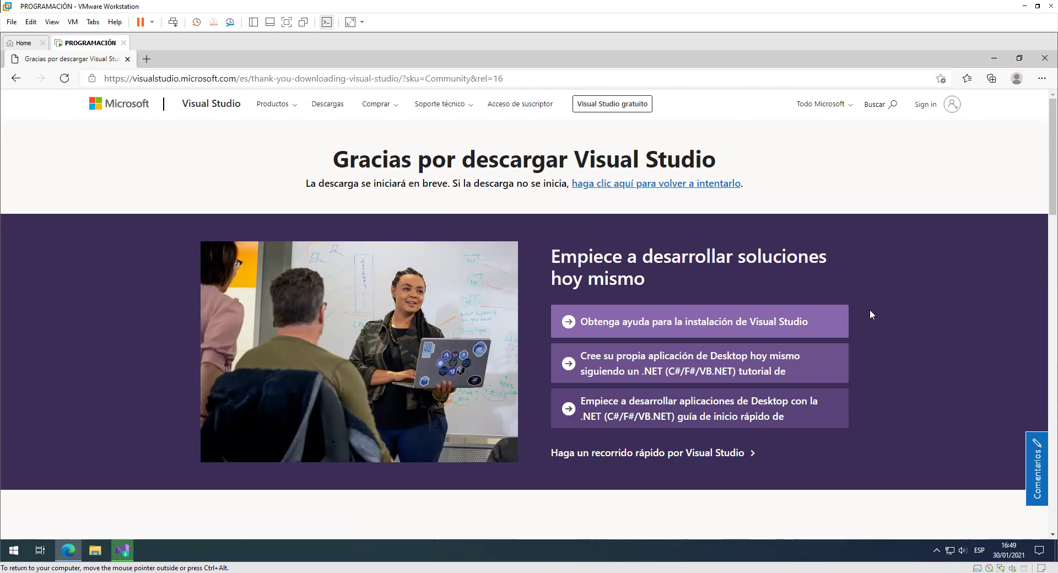
scroll(870, 312, down, 5)
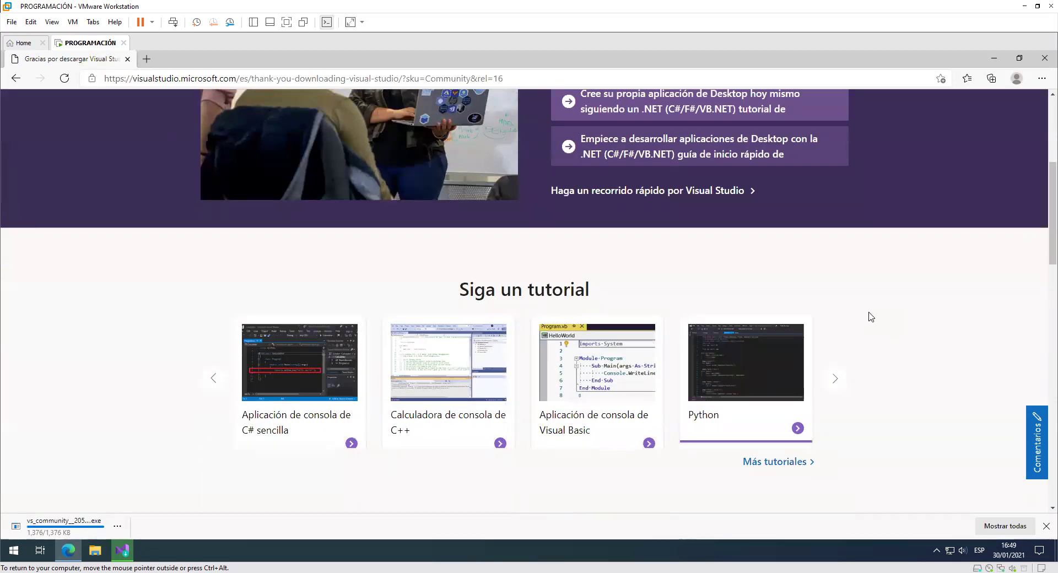
scroll(869, 319, down, 6)
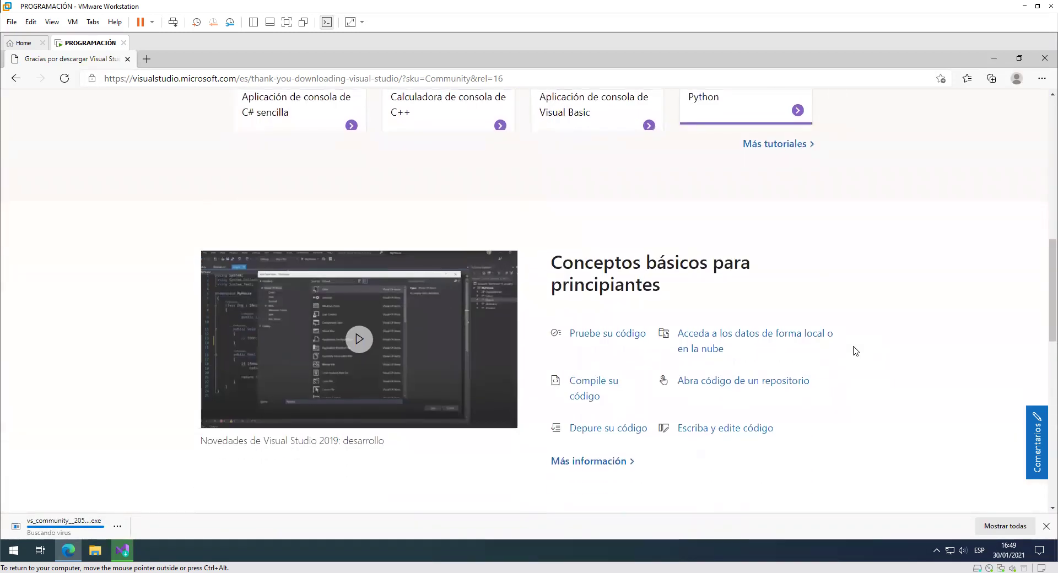
scroll(856, 351, down, 1)
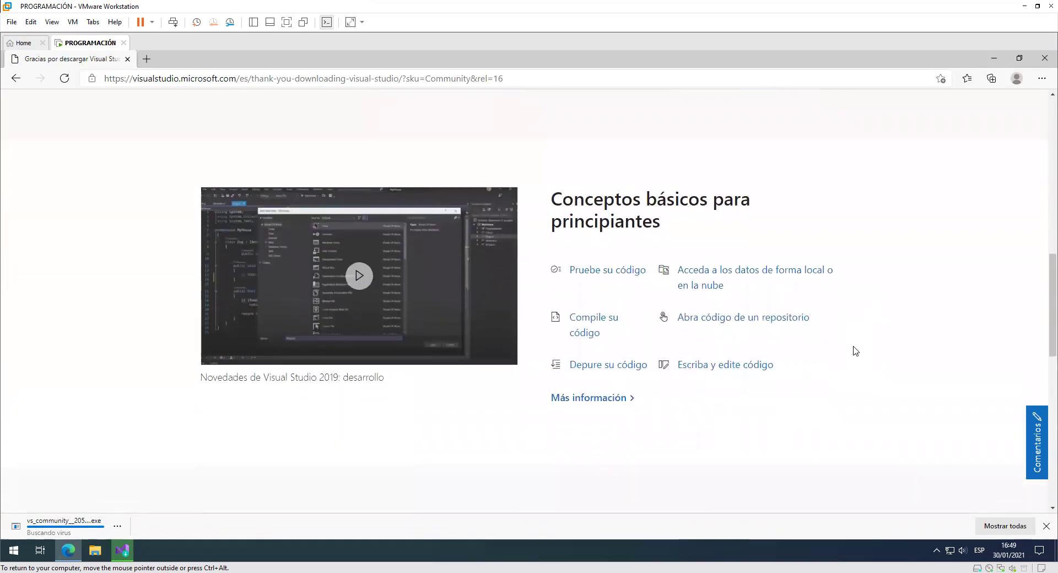
click(586, 401)
Cancel the vs_community download, remove it from the browser's download list and close the downloads page
click(988, 525)
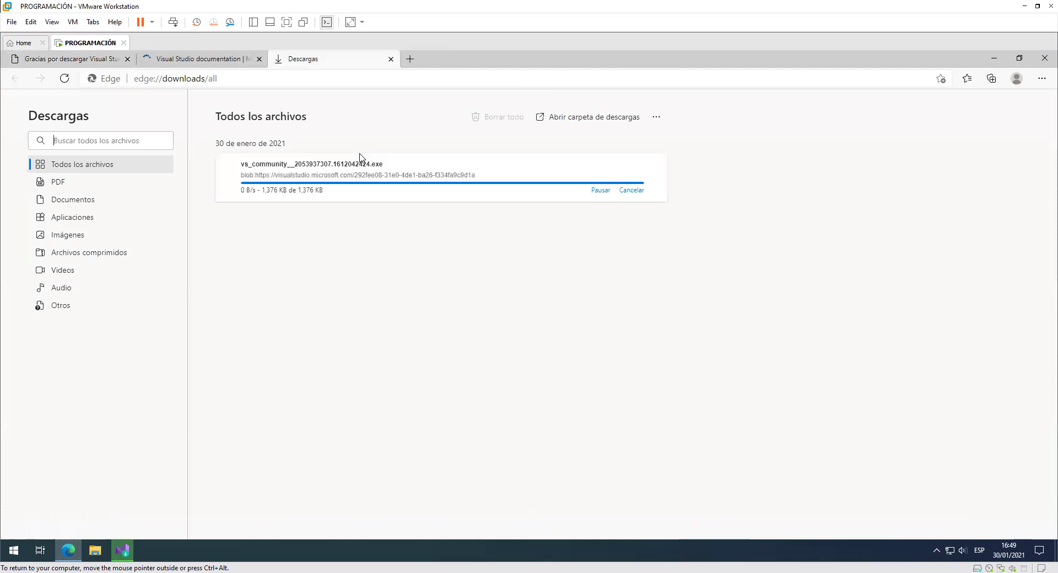
click(628, 192)
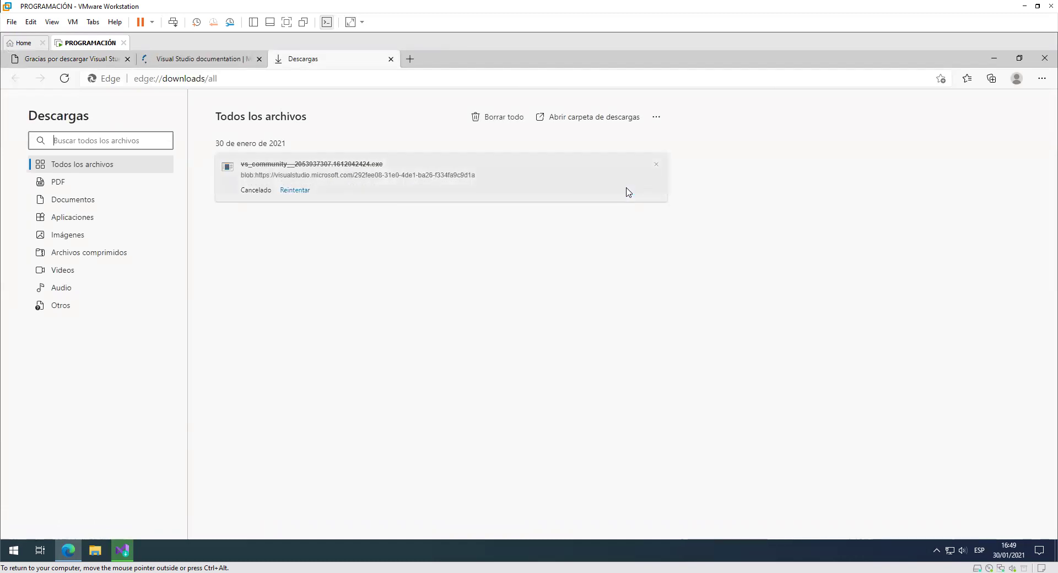
click(657, 165)
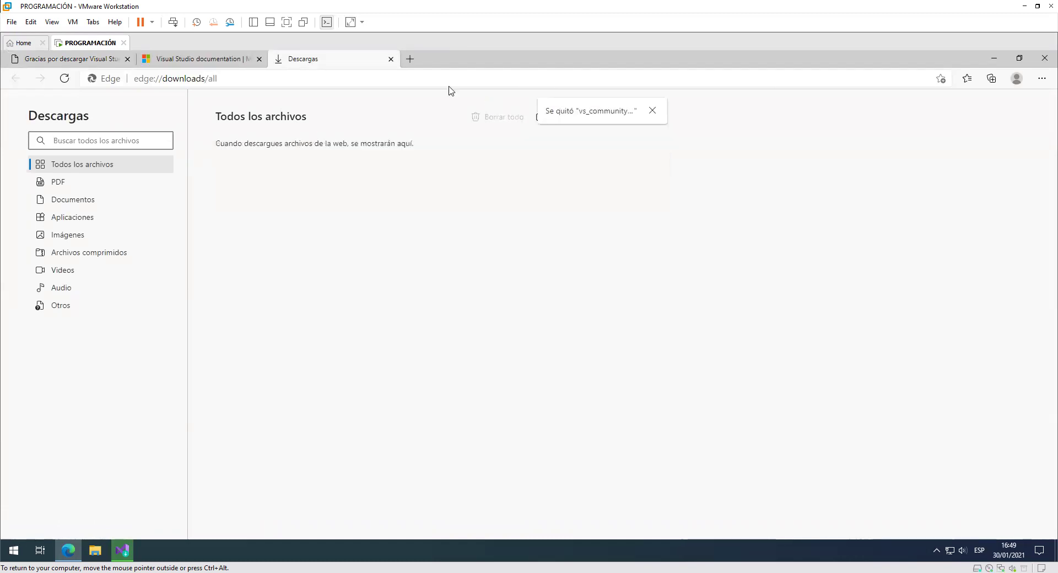
click(391, 59)
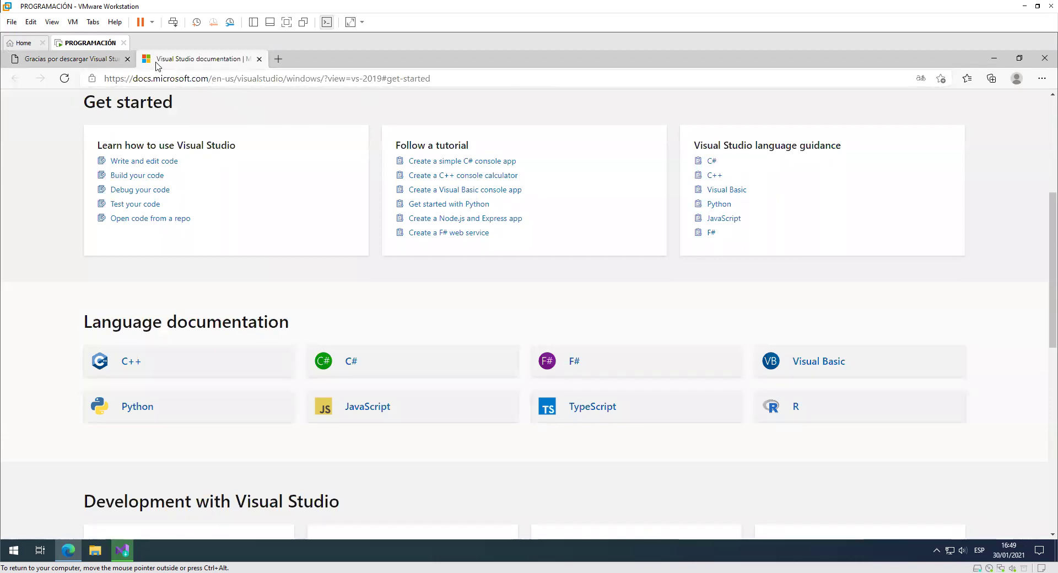
Close the Visual Studio thank-you and documentation pages, keeping only a new blank browser tab
click(118, 63)
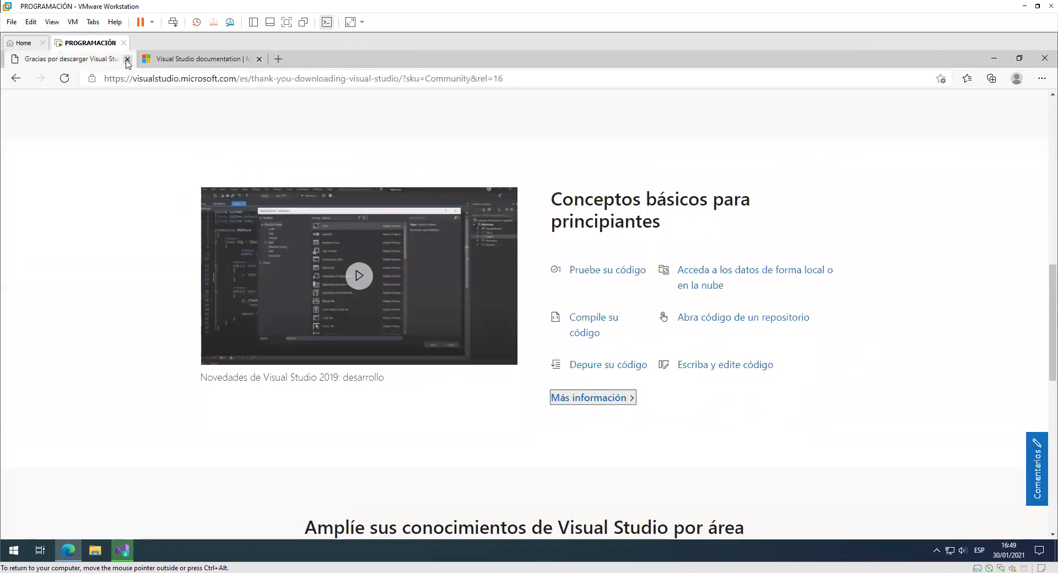
click(128, 59)
click(147, 58)
click(133, 61)
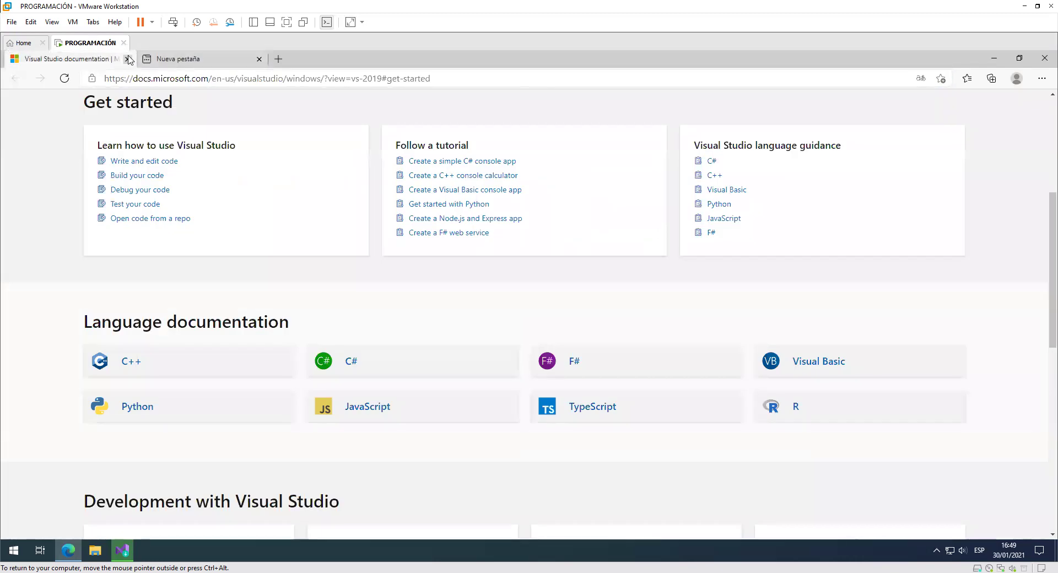
click(128, 59)
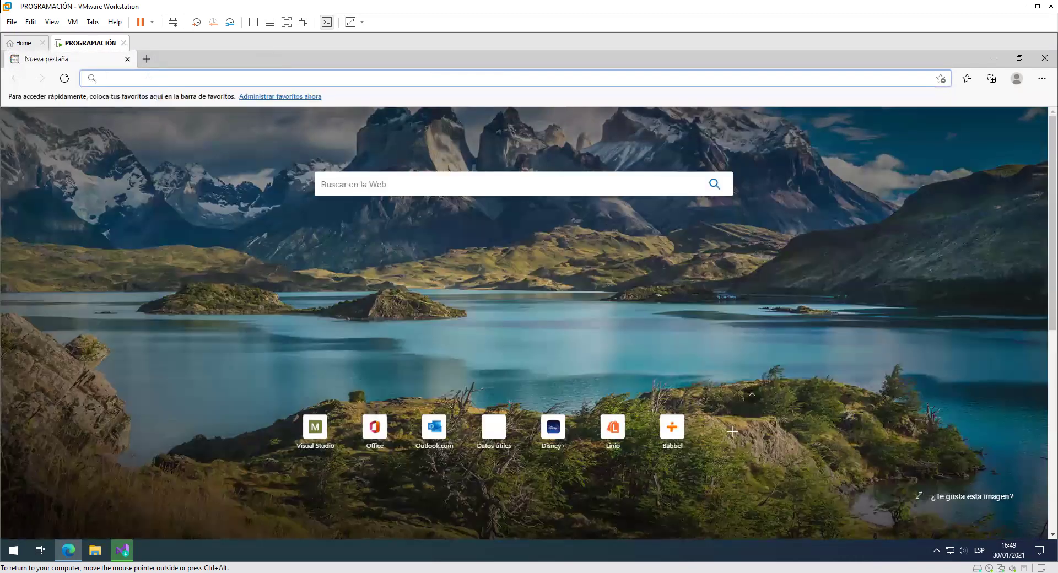
Search the web for "visual studio" from the blank tab
text(visual es)
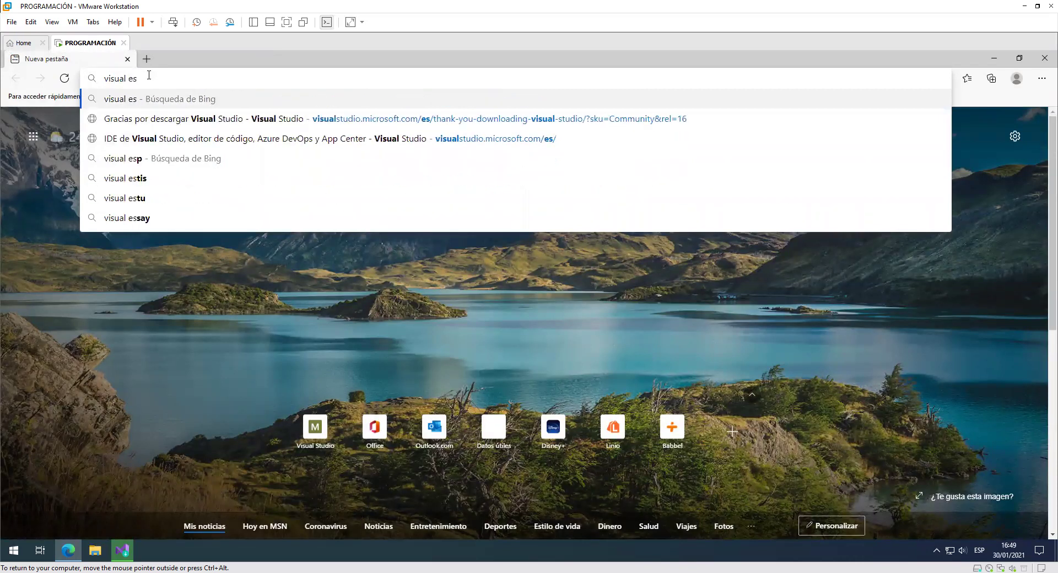
key(BackSpace)
key(BackSpace)
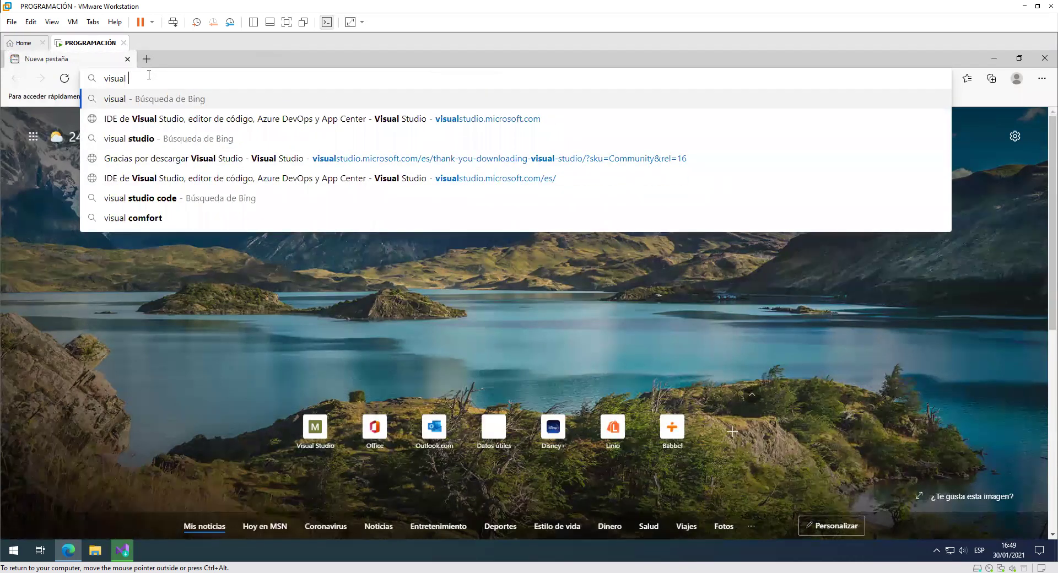
text(s)
key(Return)
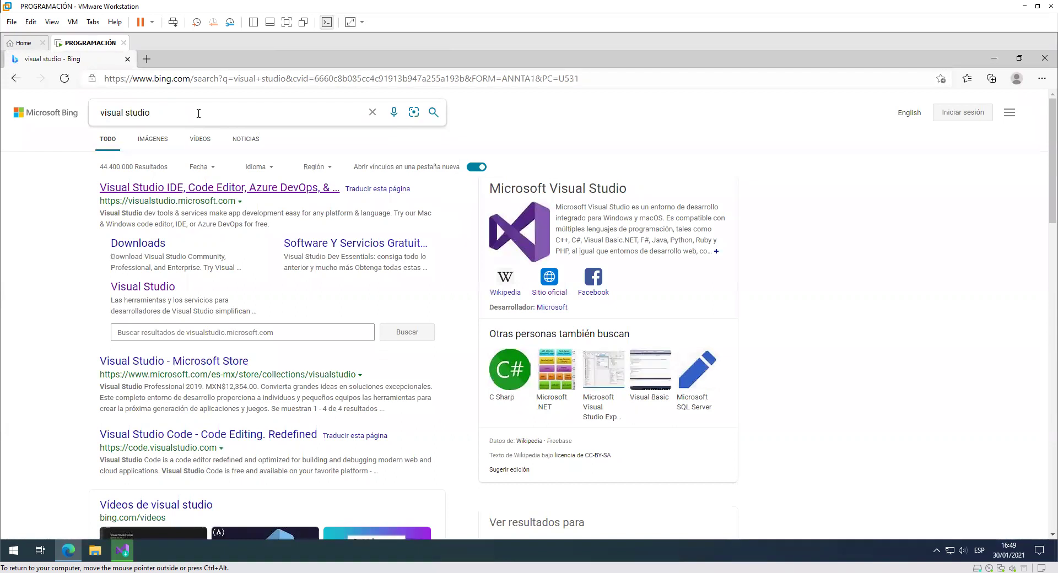
Refine the web search to the suggested query "visual studio requirement"
text(re)
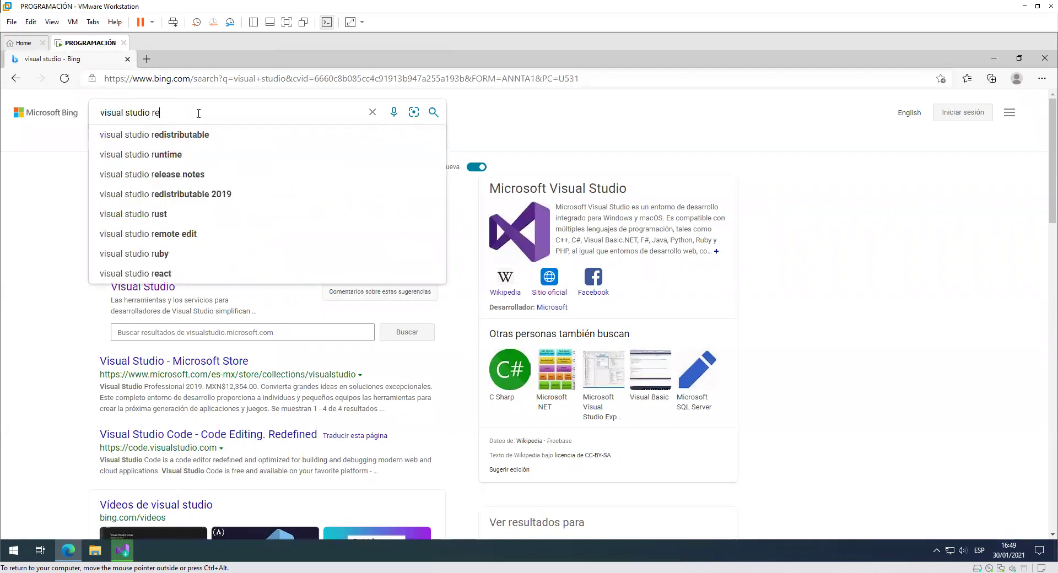
text(q)
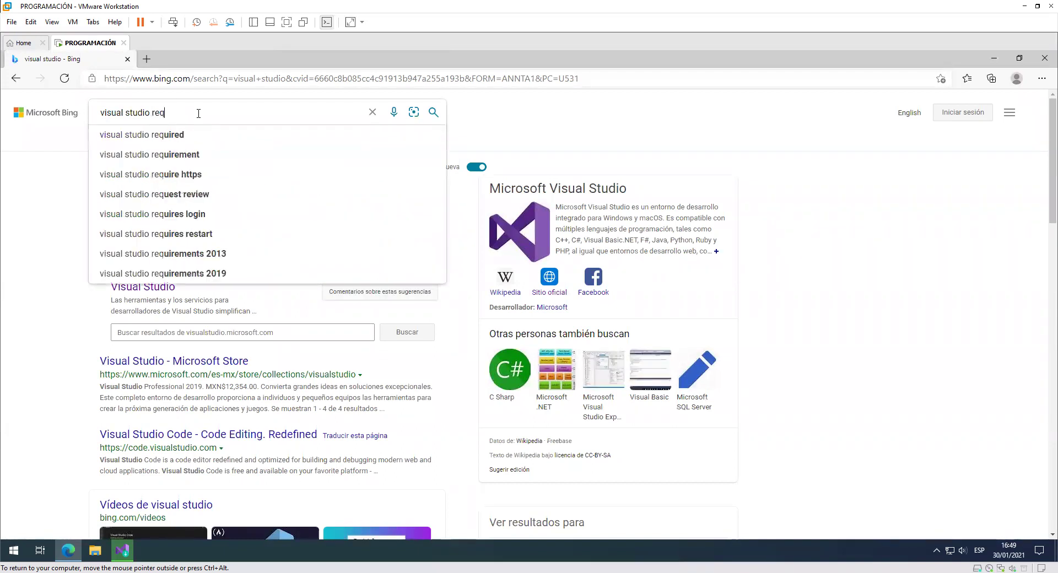
key(Down)
key(Down)
key(Down)
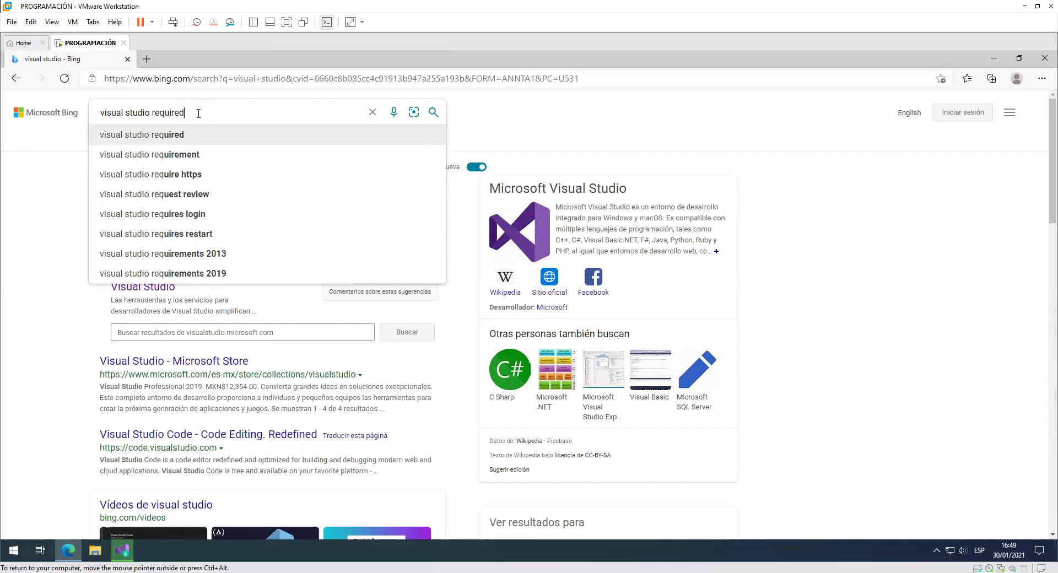
key(Up)
key(Return)
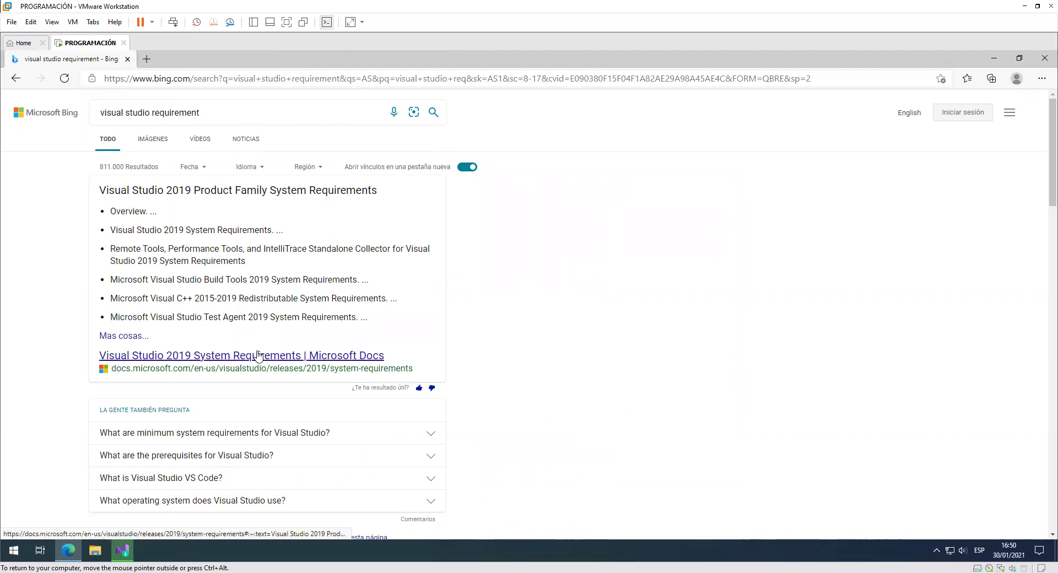
Open the Spanish translation of the Visual Studio 2019 System Requirements result and check the installer's progress while it loads
scroll(259, 355, down, 5)
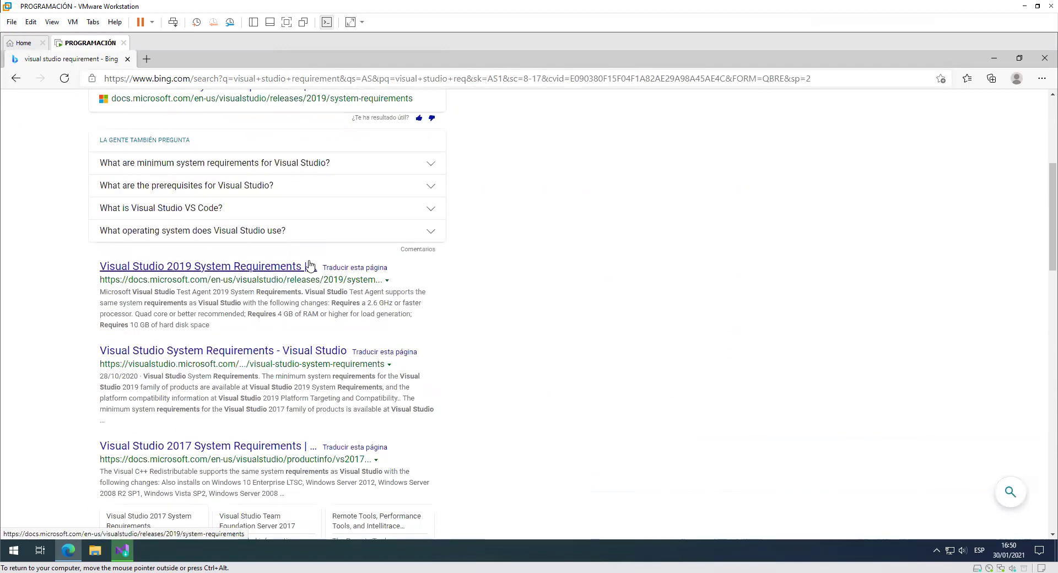
click(347, 268)
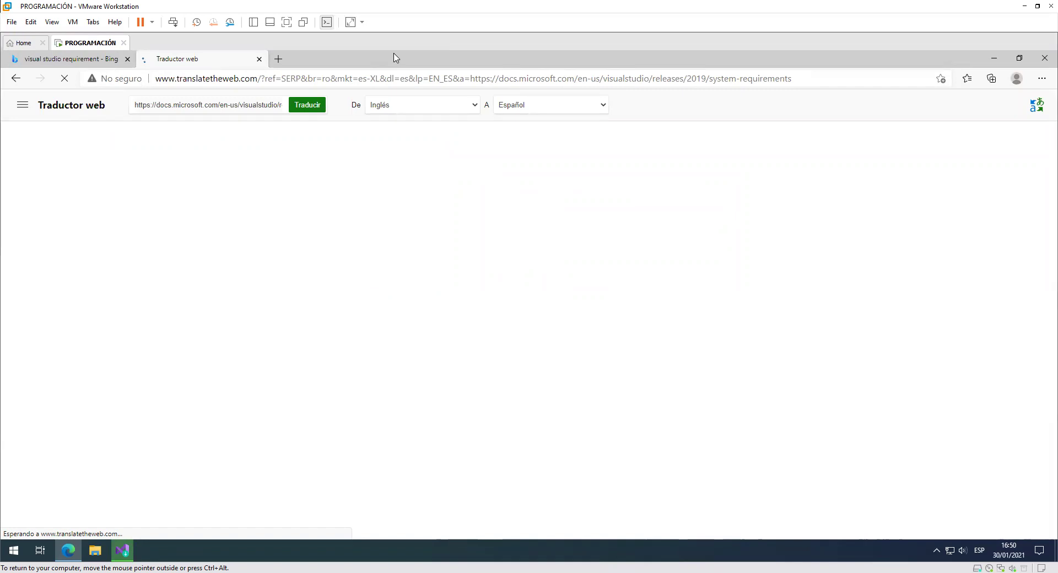
click(130, 555)
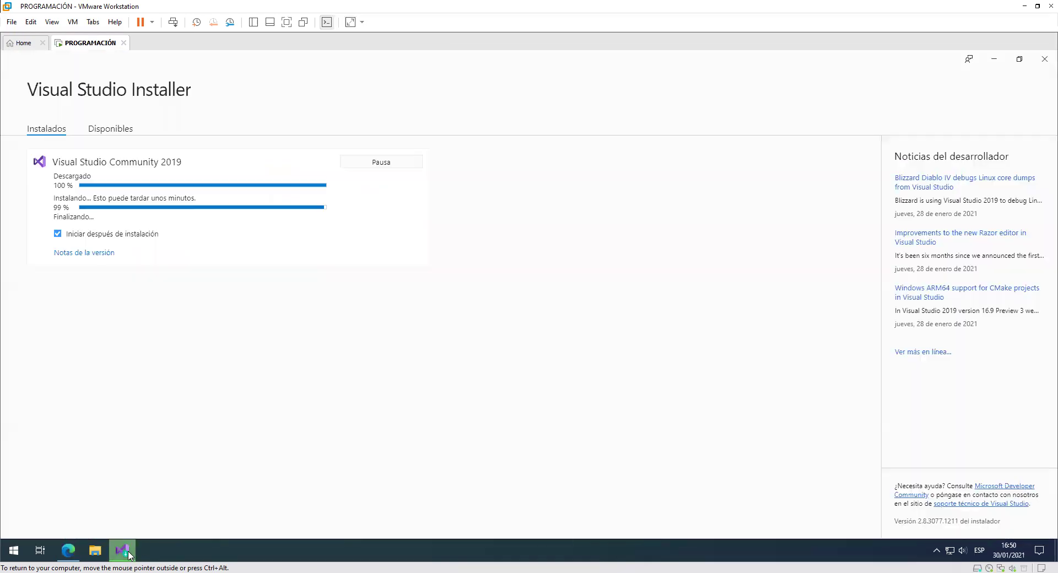
click(68, 551)
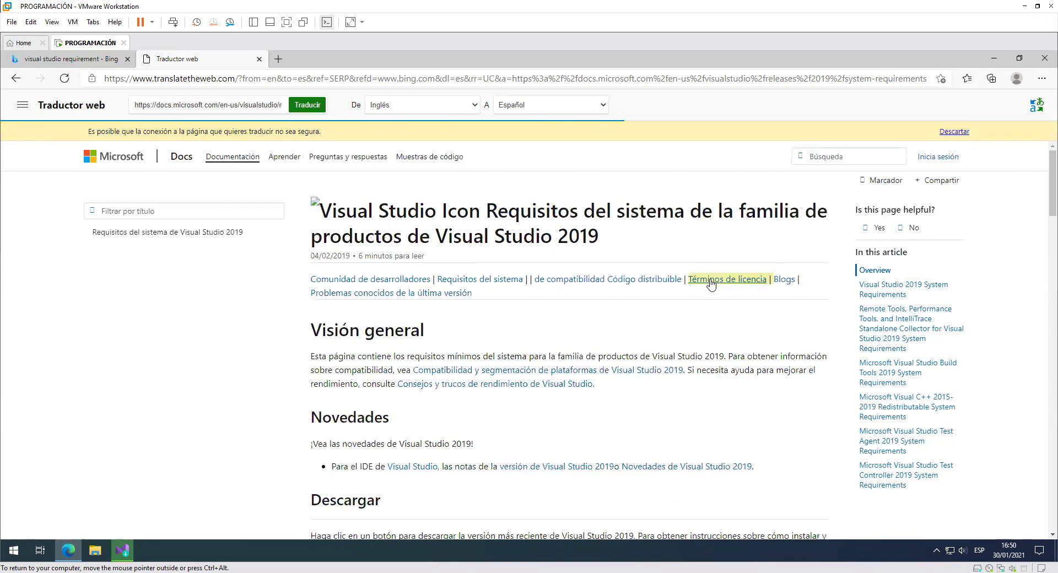
Read the operating system, hardware, language and additional requirements for Visual Studio 2019, and close the browser to return to the installer
scroll(711, 284, down, 2)
scroll(778, 285, down, 5)
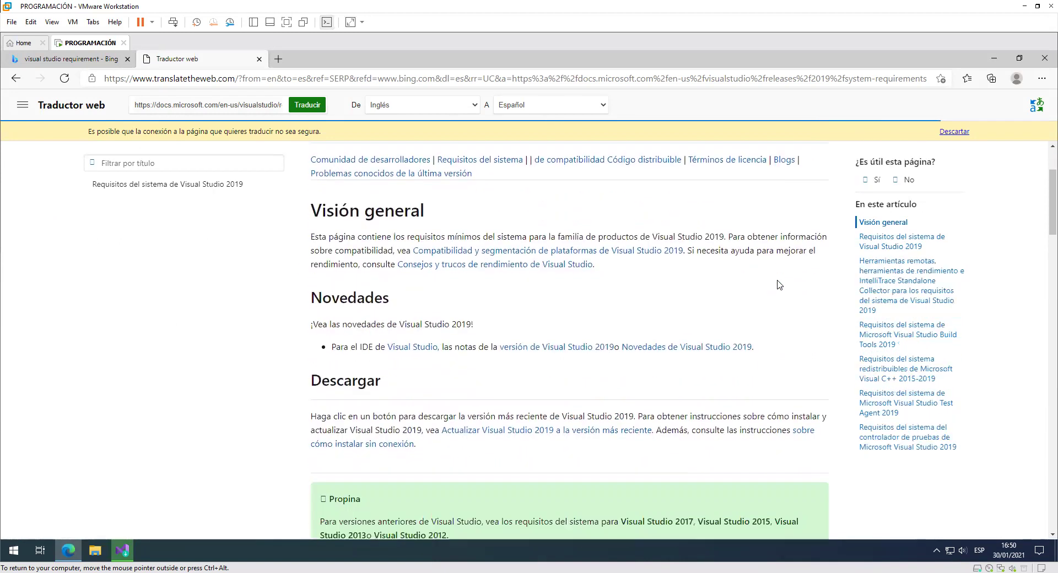
scroll(778, 285, down, 4)
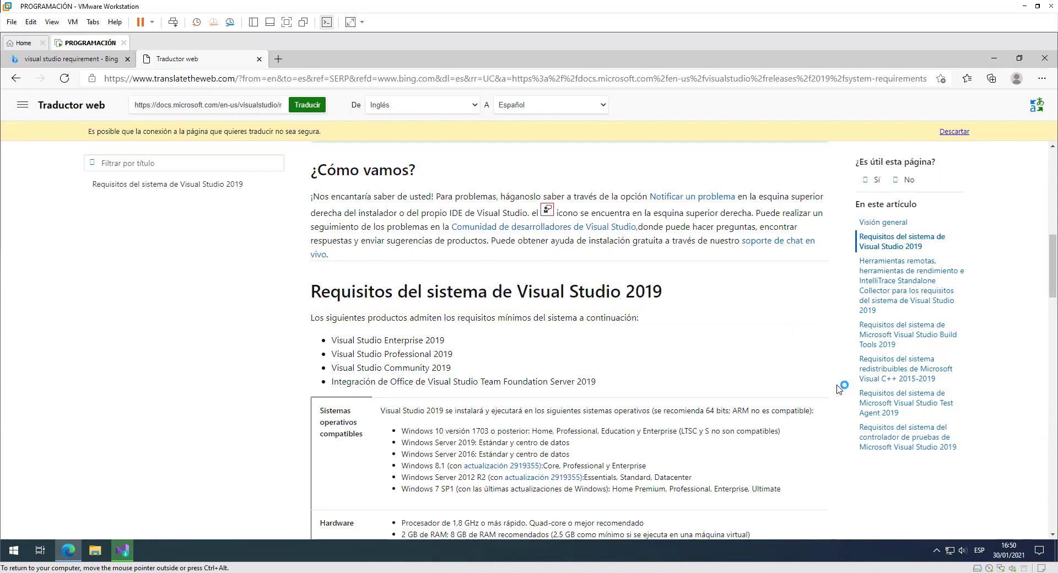
scroll(839, 389, down, 2)
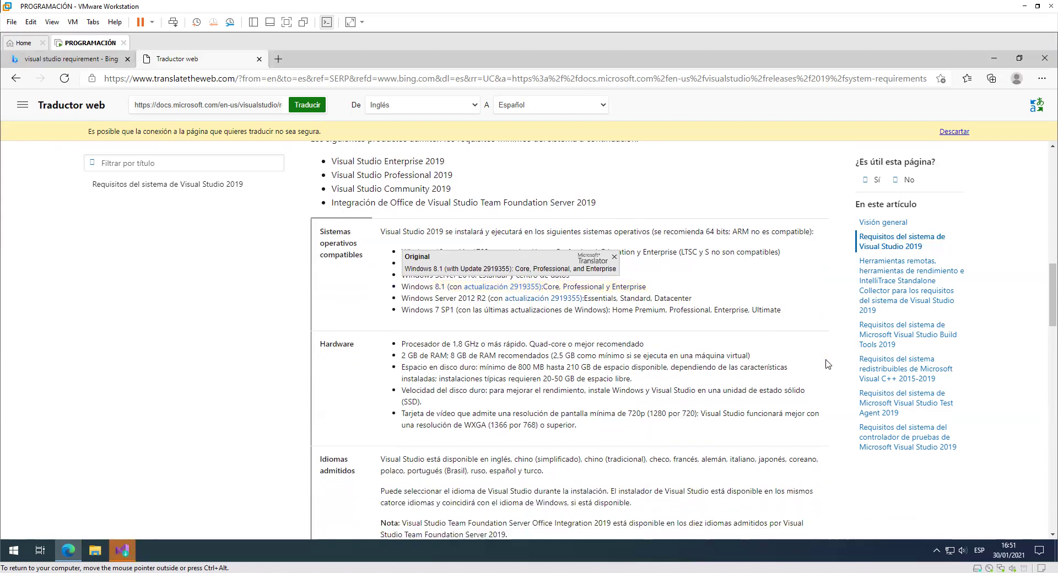
scroll(822, 358, down, 3)
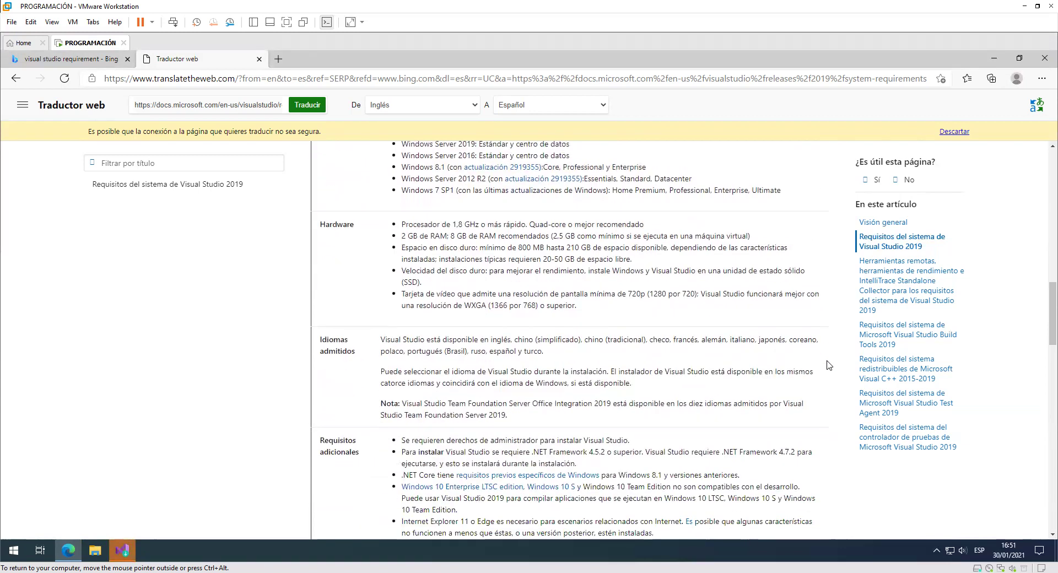
scroll(828, 365, down, 1)
scroll(829, 365, down, 1)
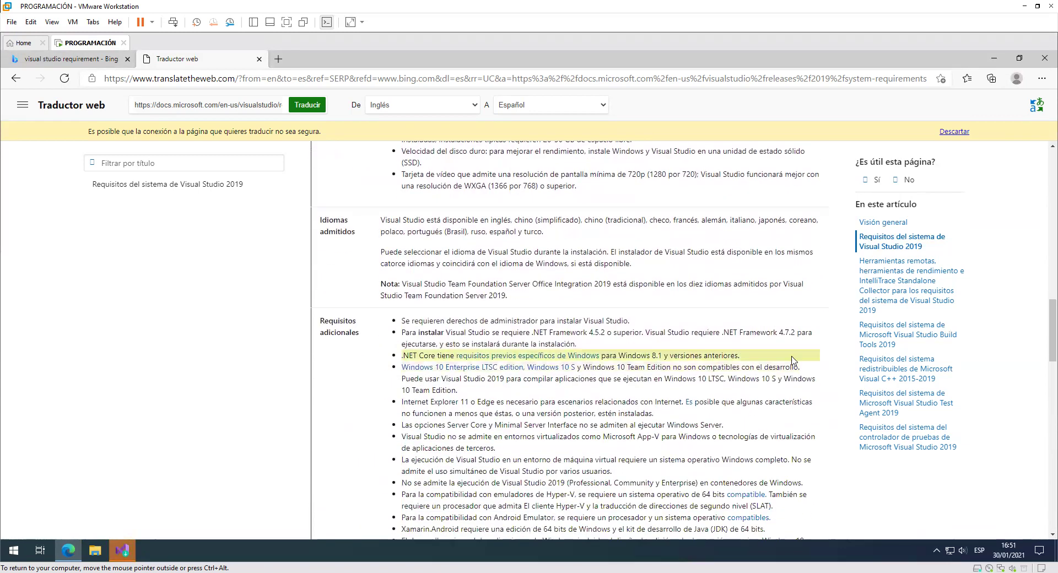
scroll(830, 413, down, 1)
scroll(831, 416, down, 4)
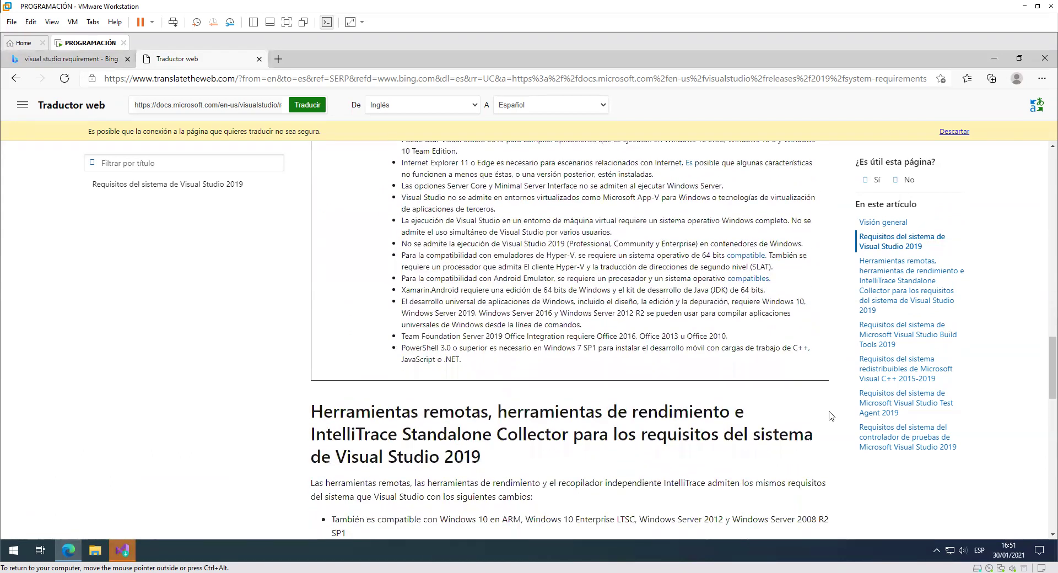
click(259, 58)
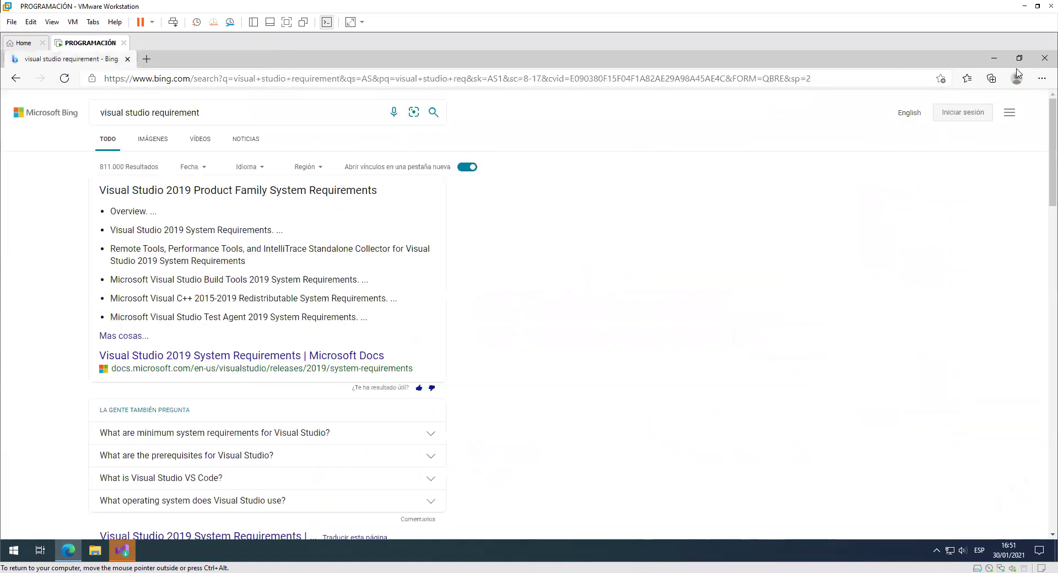
click(1043, 60)
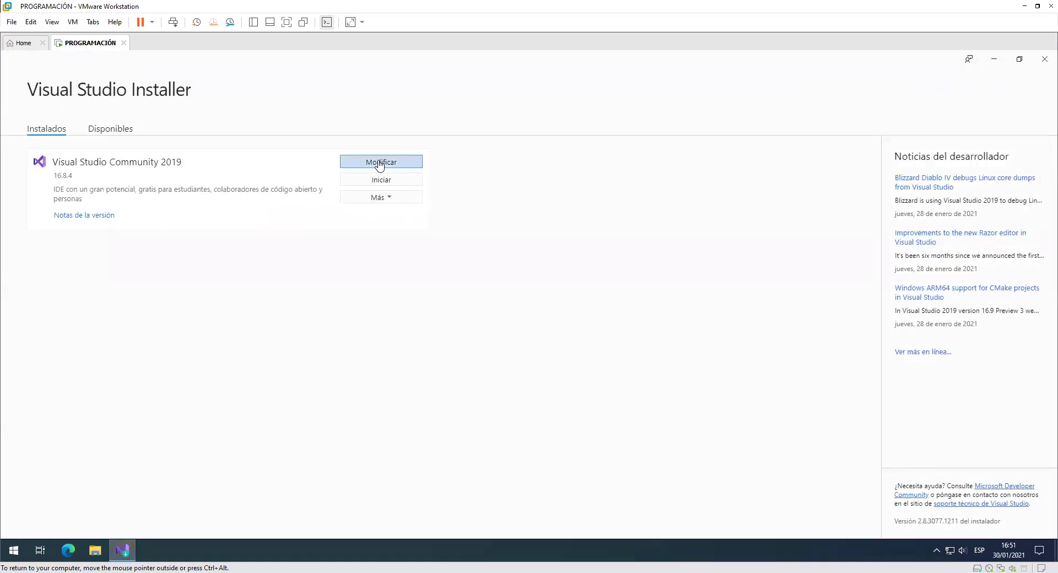
Close the Visual Studio Installer and the Visual Studio sign-in window, confirming the exit
click(1046, 60)
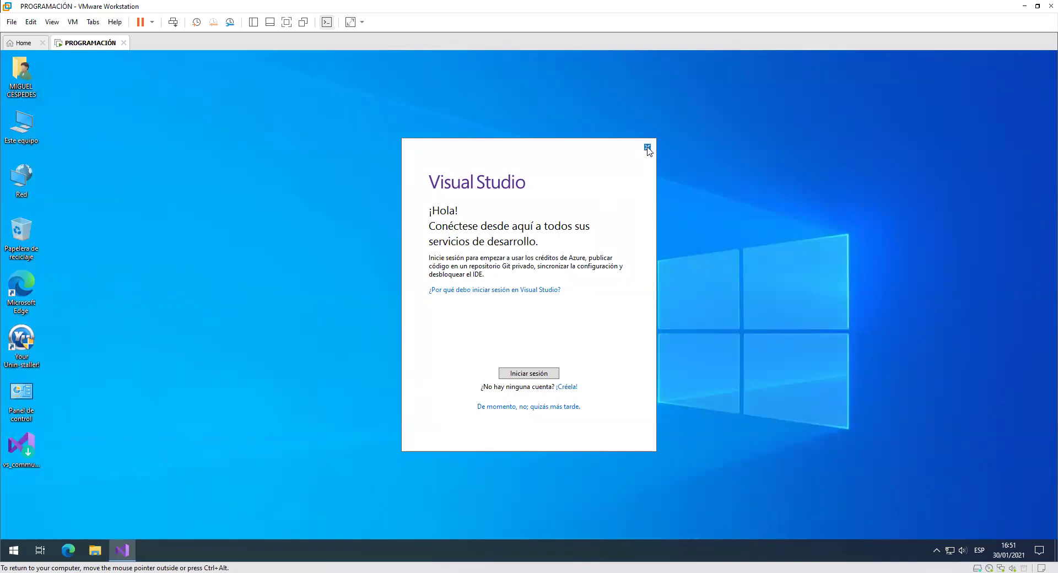
click(648, 148)
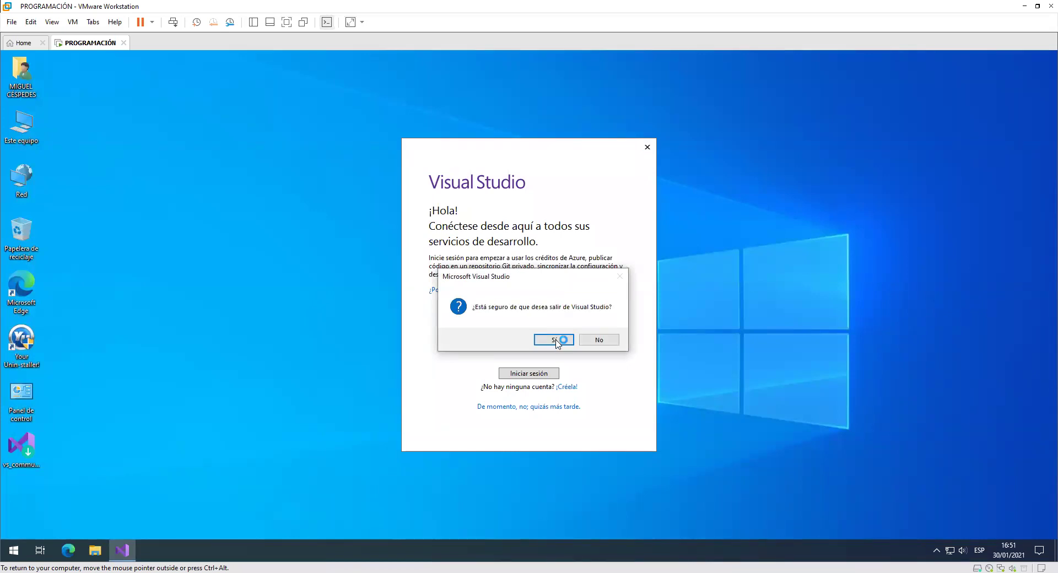
click(554, 340)
Delete the downloaded vs_community installer file from the virtual machine's desktop
click(26, 446)
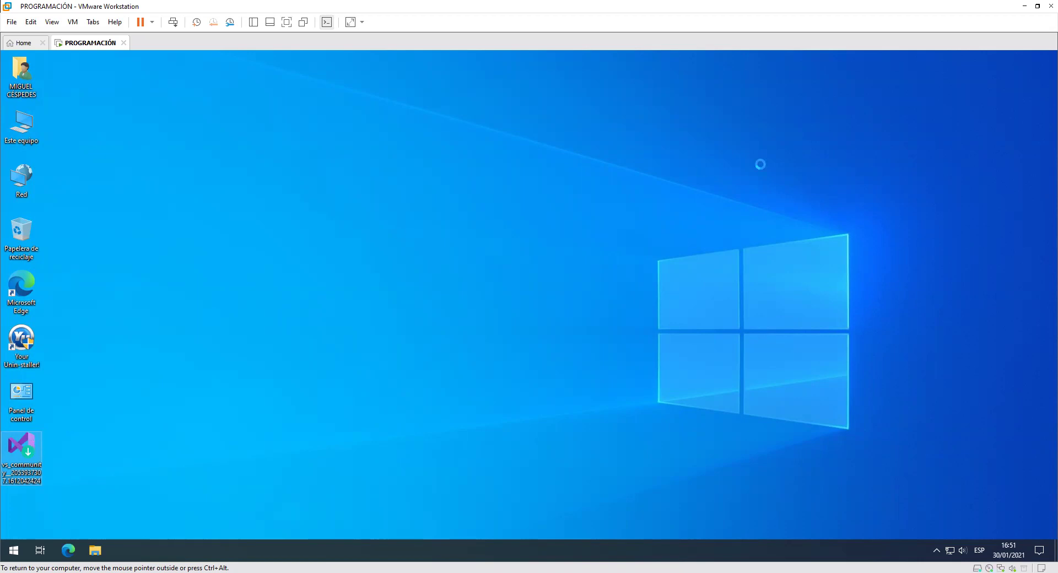
right_click(10, 462)
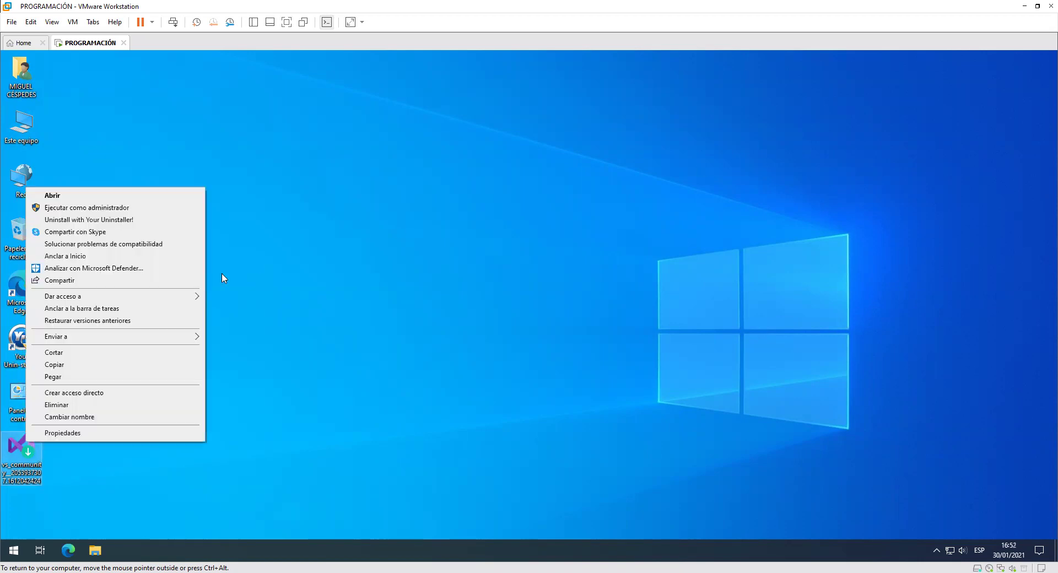
click(88, 409)
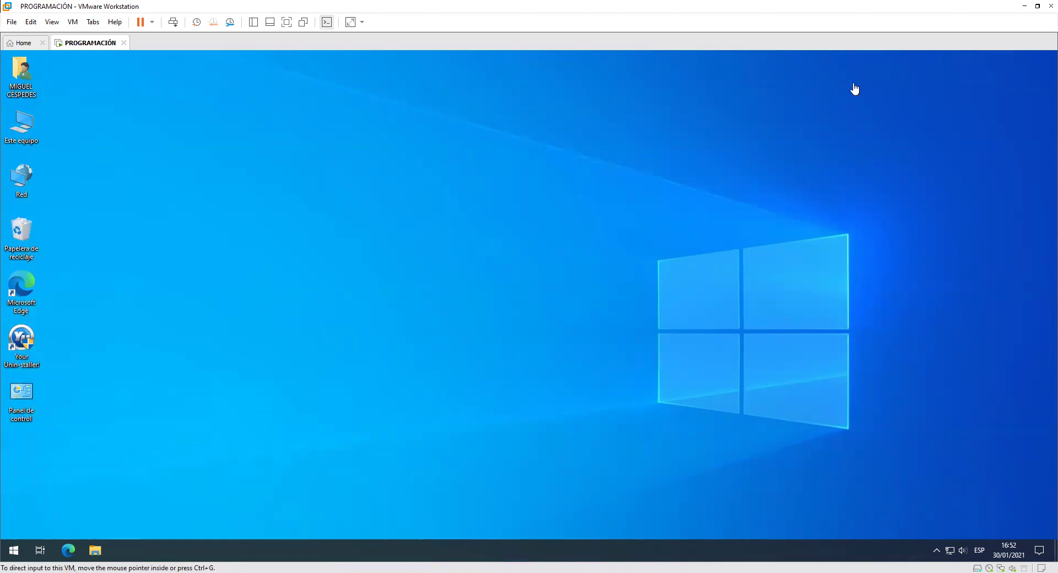
Launch Visual Studio 2019 from the list of installed programs, checking the contents of its program folder
click(14, 551)
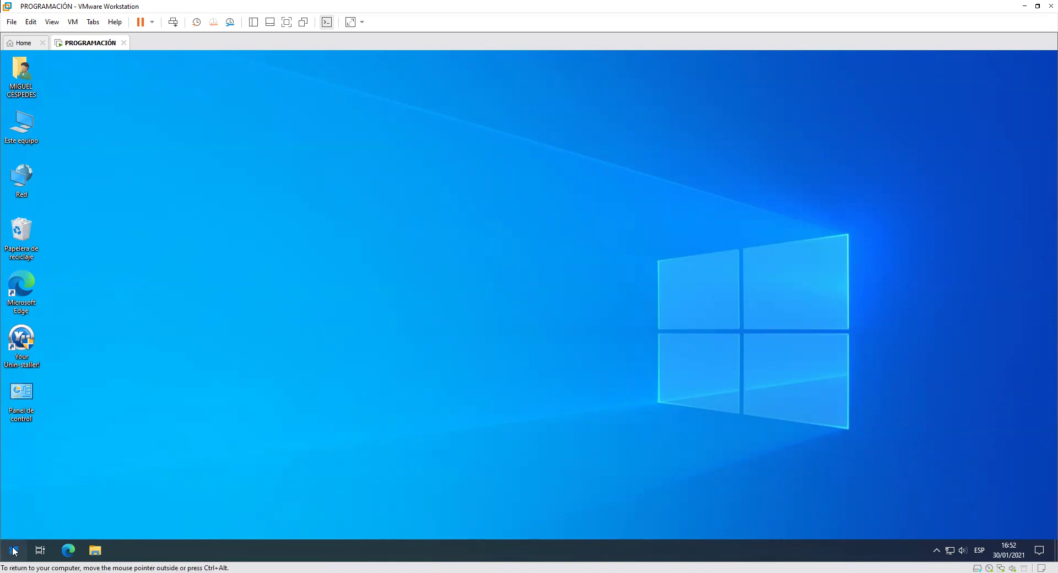
click(15, 551)
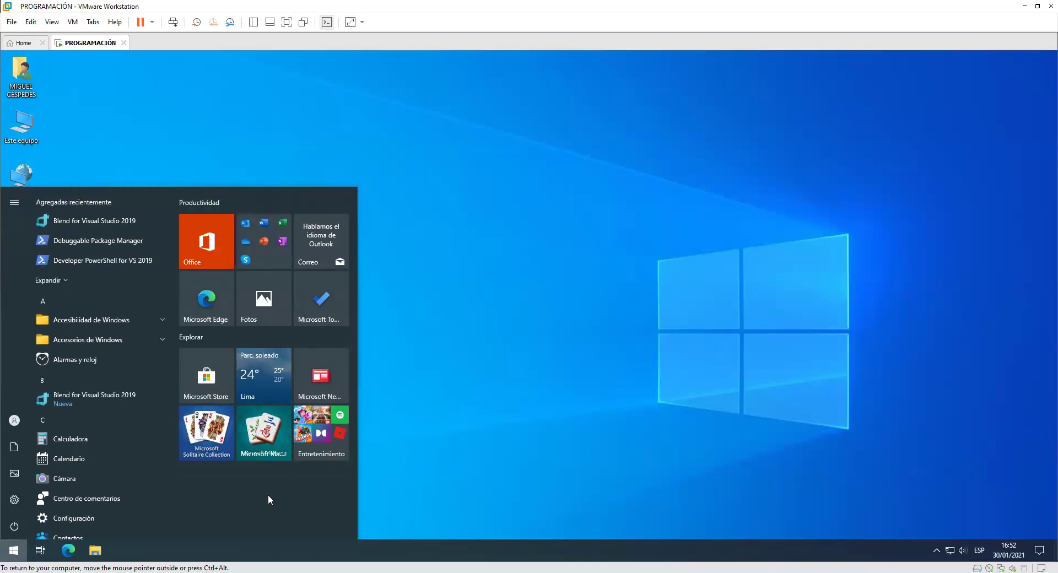
scroll(114, 406, down, 8)
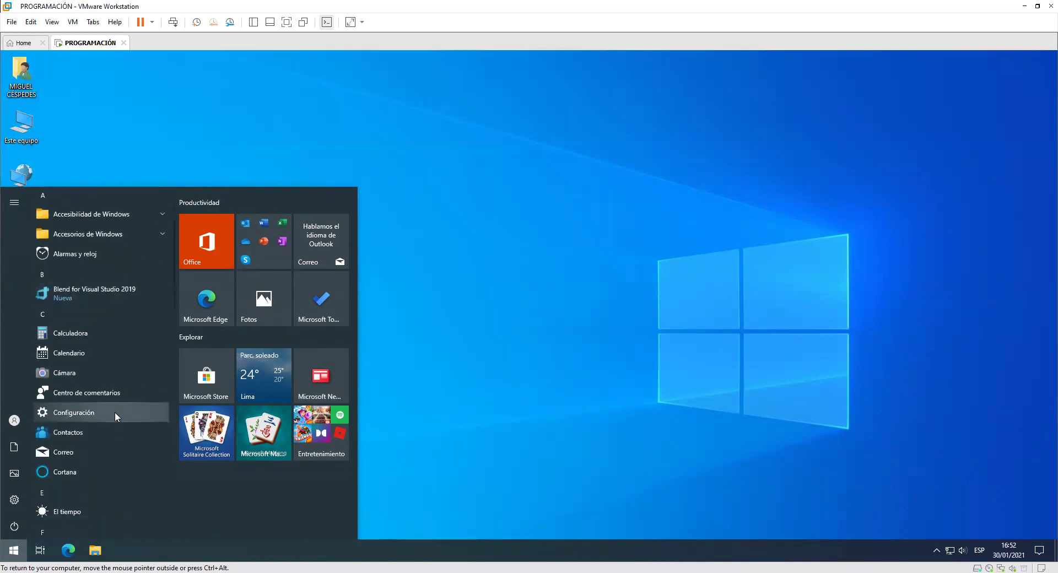
scroll(114, 422, down, 10)
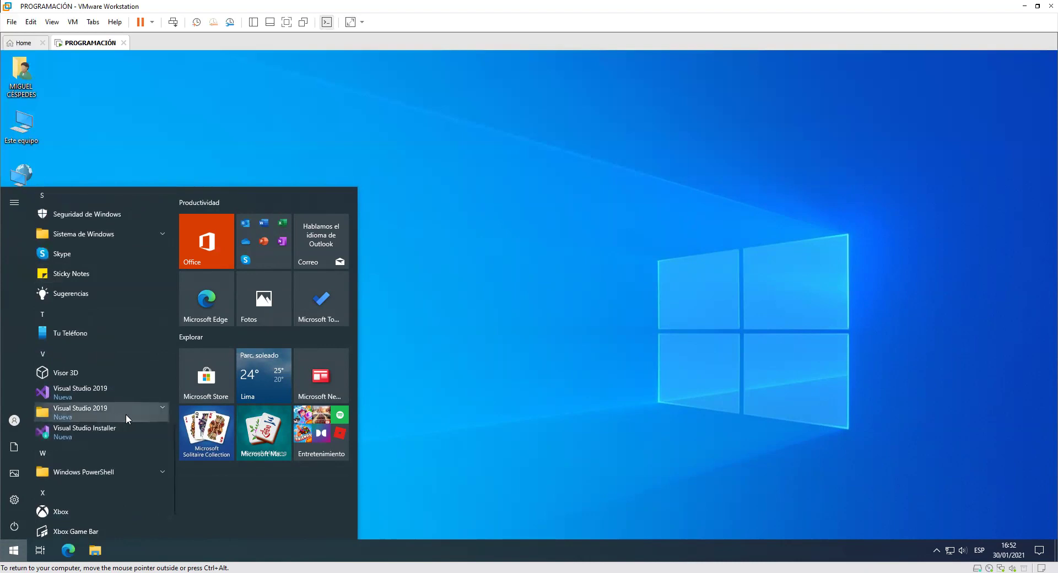
click(145, 411)
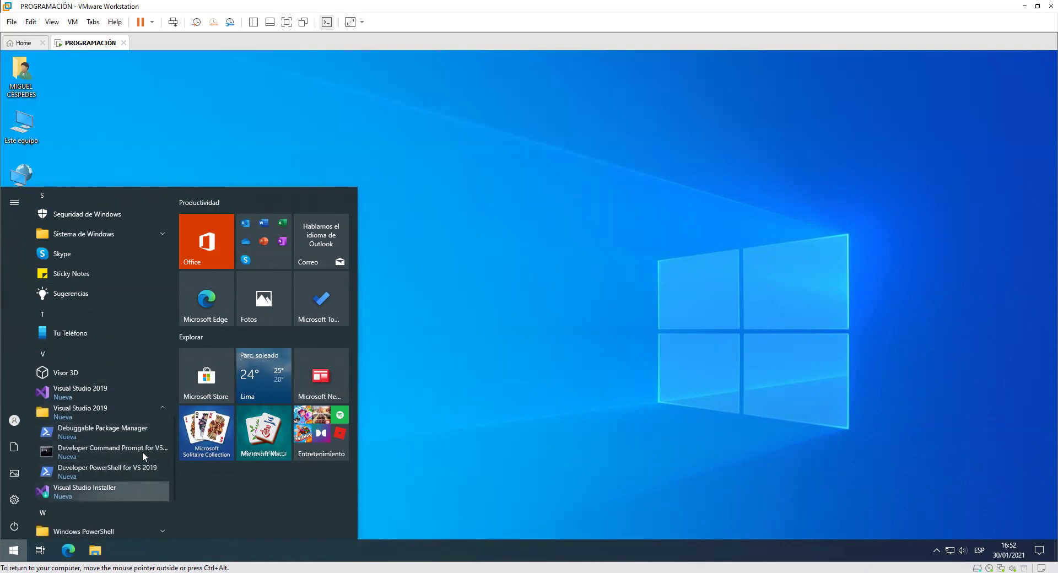
click(150, 412)
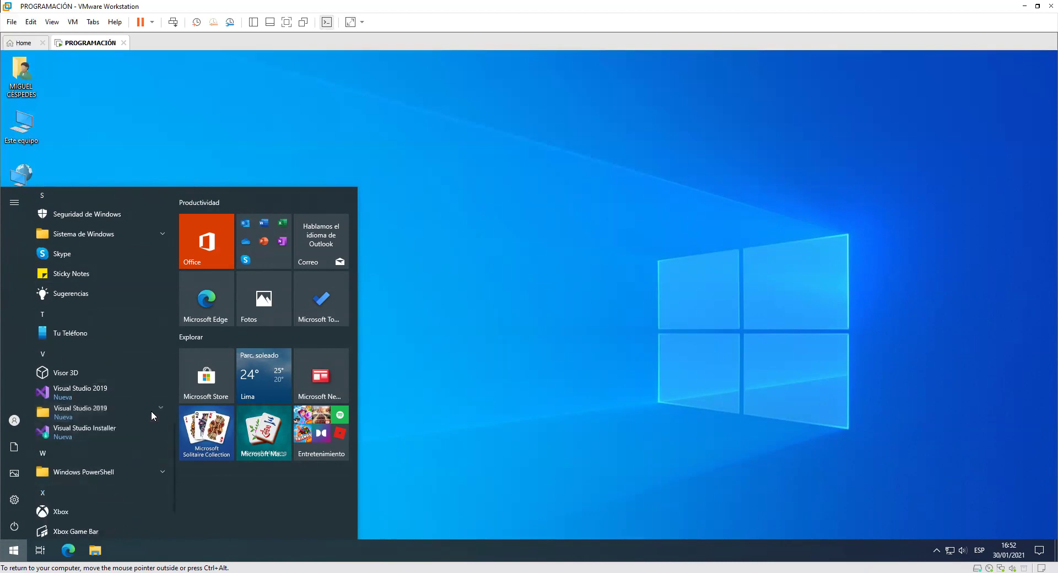
click(107, 391)
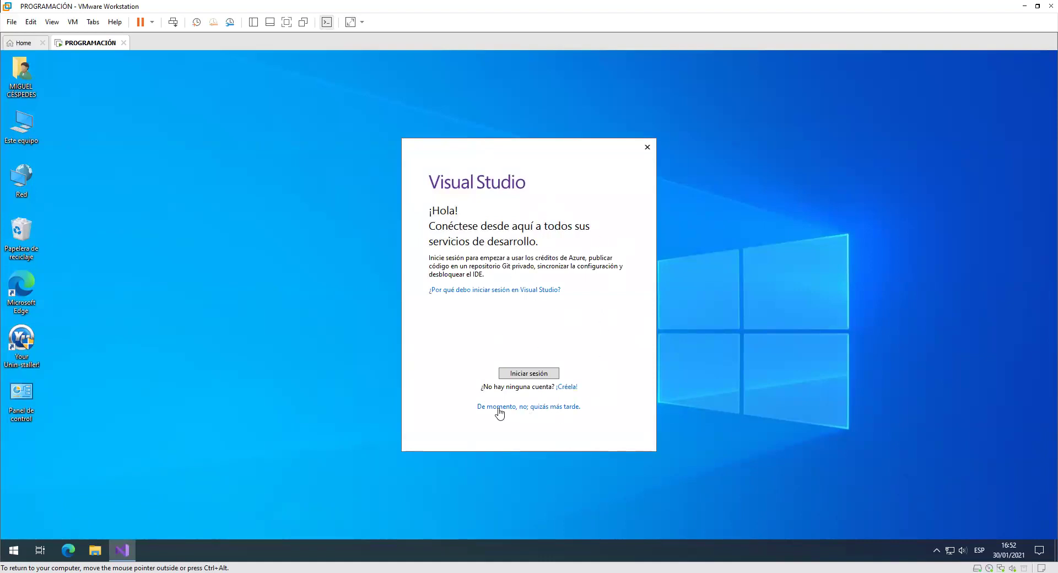
Skip signing in and start Visual Studio with the General development settings and the Azul color theme
click(569, 411)
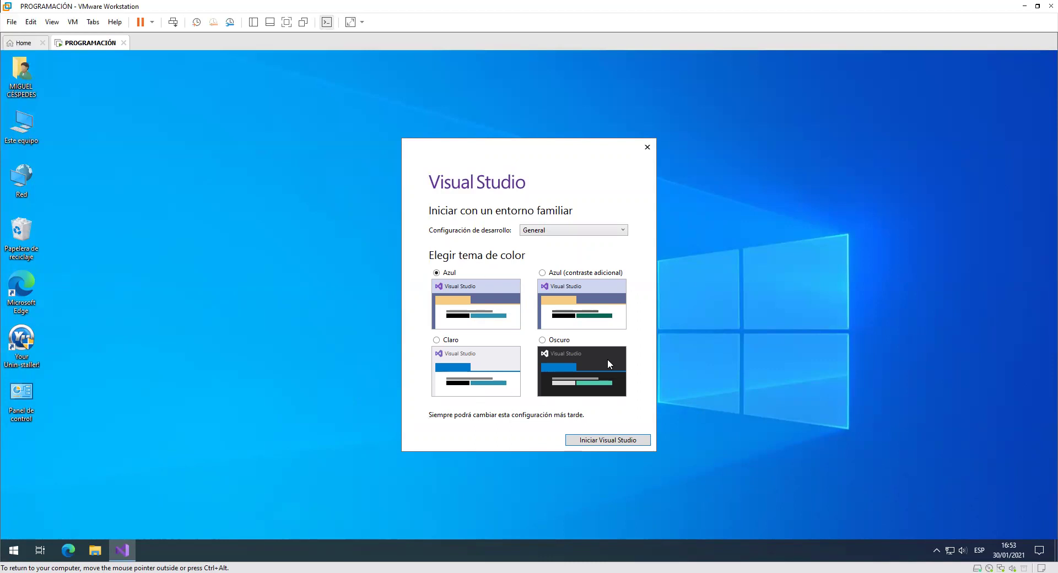
click(587, 234)
click(588, 233)
click(626, 441)
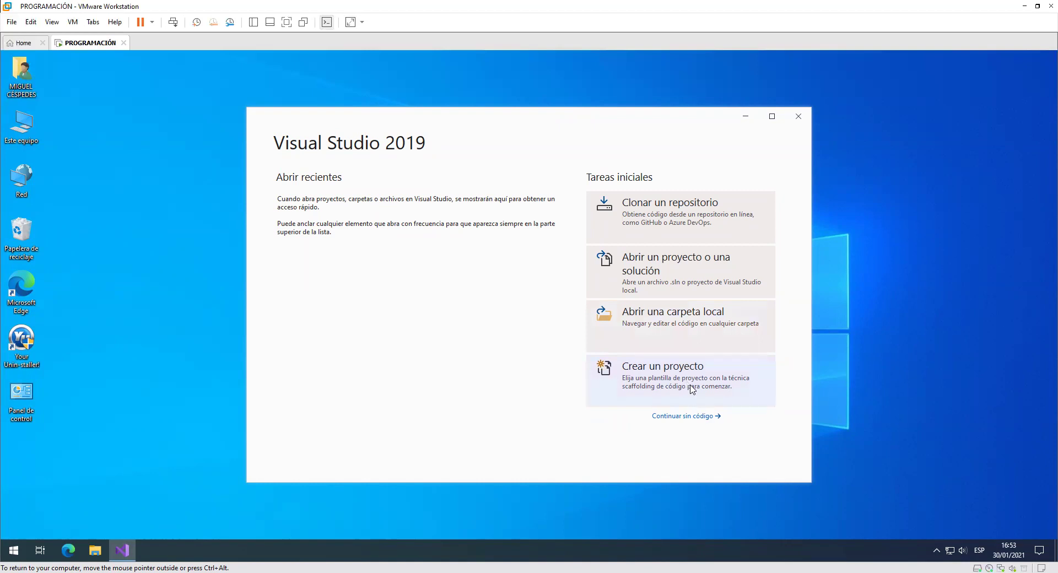
Start a new project, review the templates and choose the C# template "Aplicación de Windows Forms (.NET Framework)"
click(741, 387)
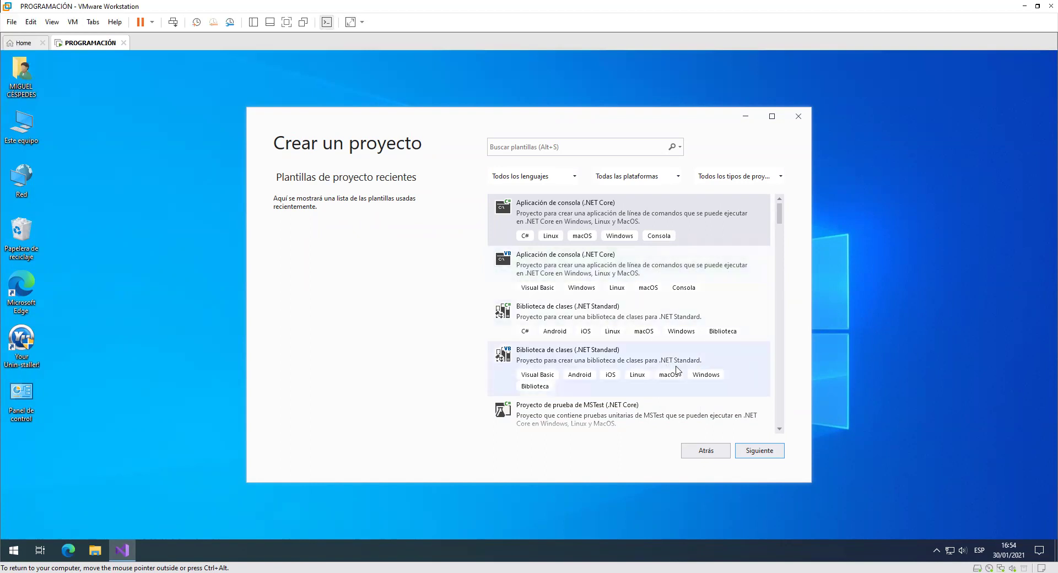
scroll(764, 403, down, 2)
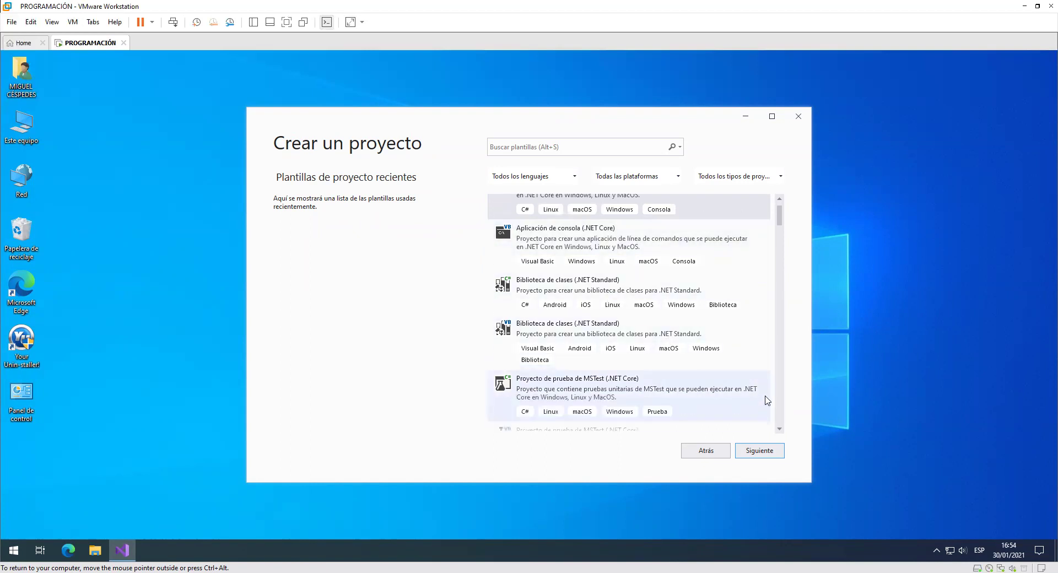
scroll(768, 401, down, 4)
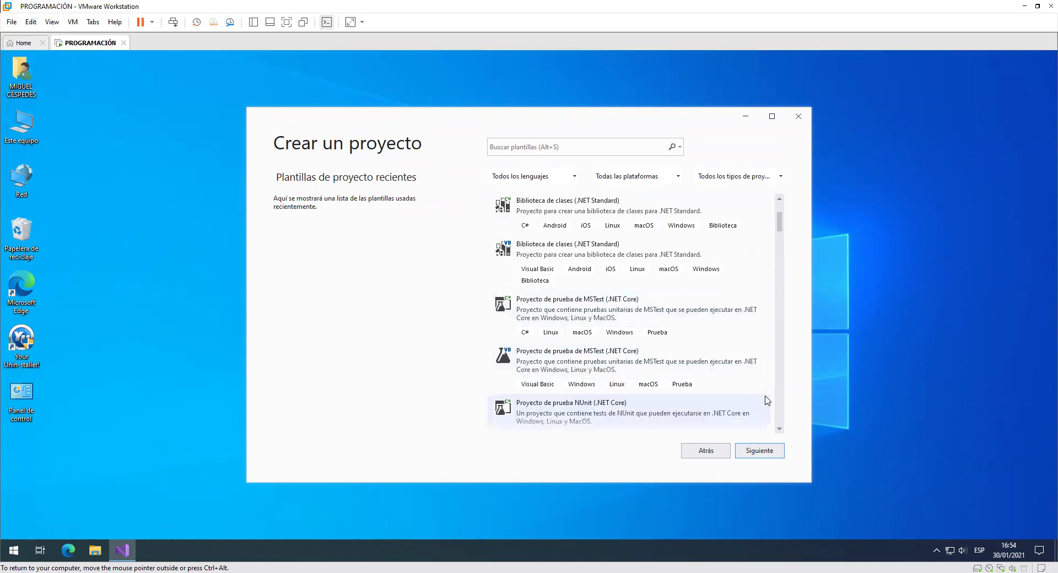
scroll(768, 400, down, 3)
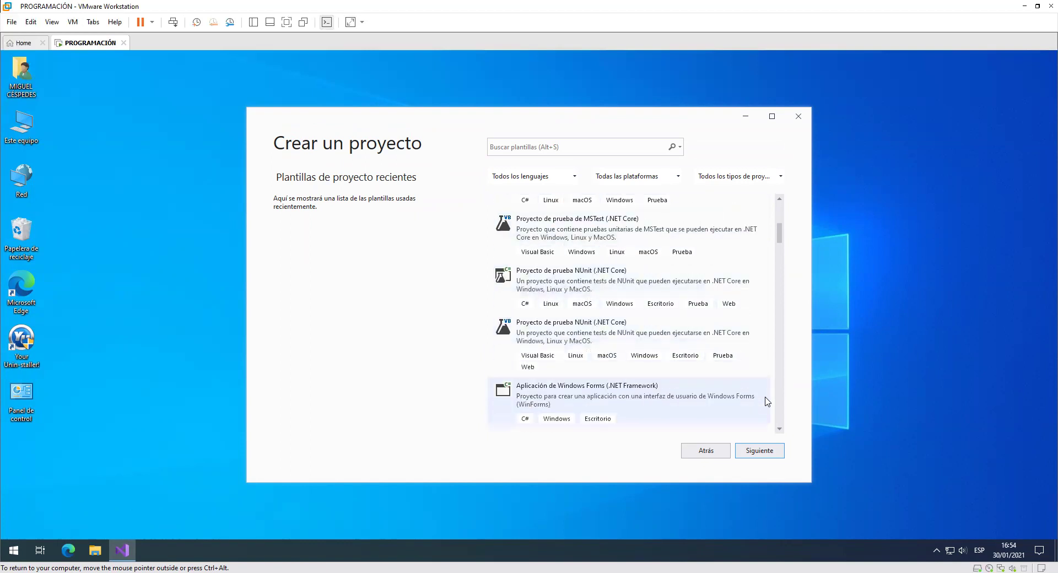
scroll(768, 400, down, 1)
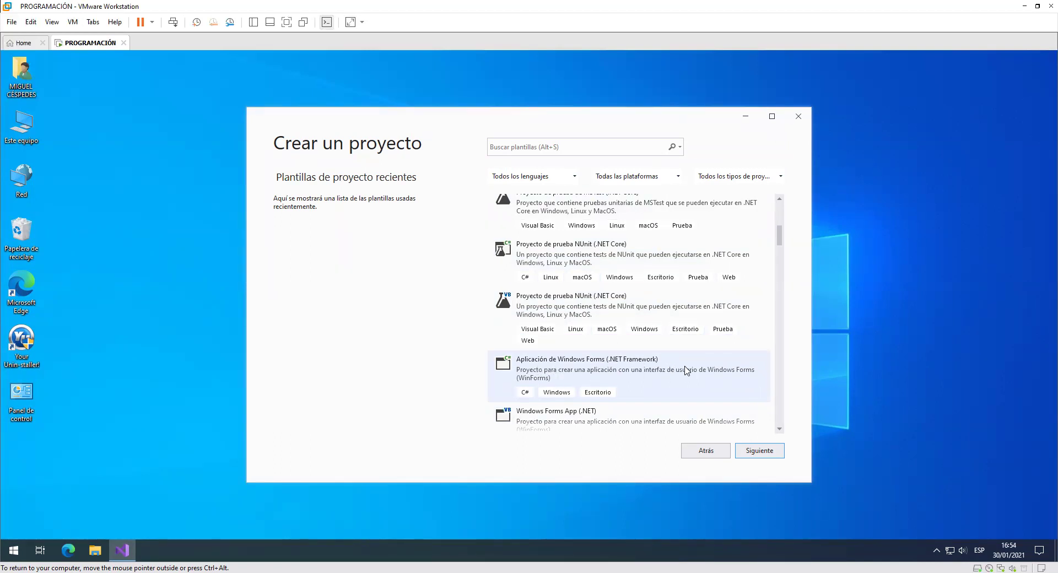
scroll(687, 370, down, 1)
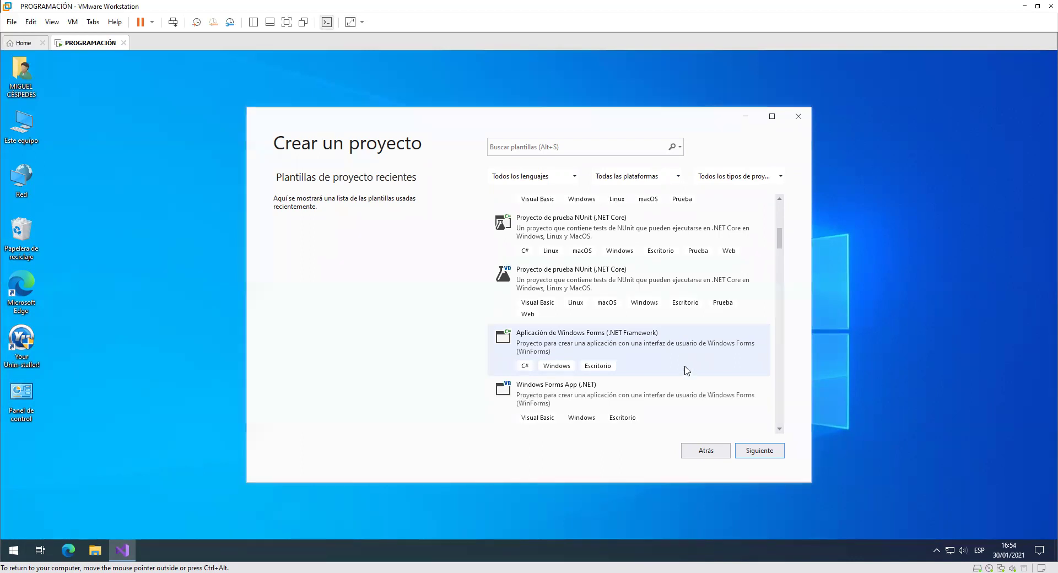
scroll(687, 370, down, 1)
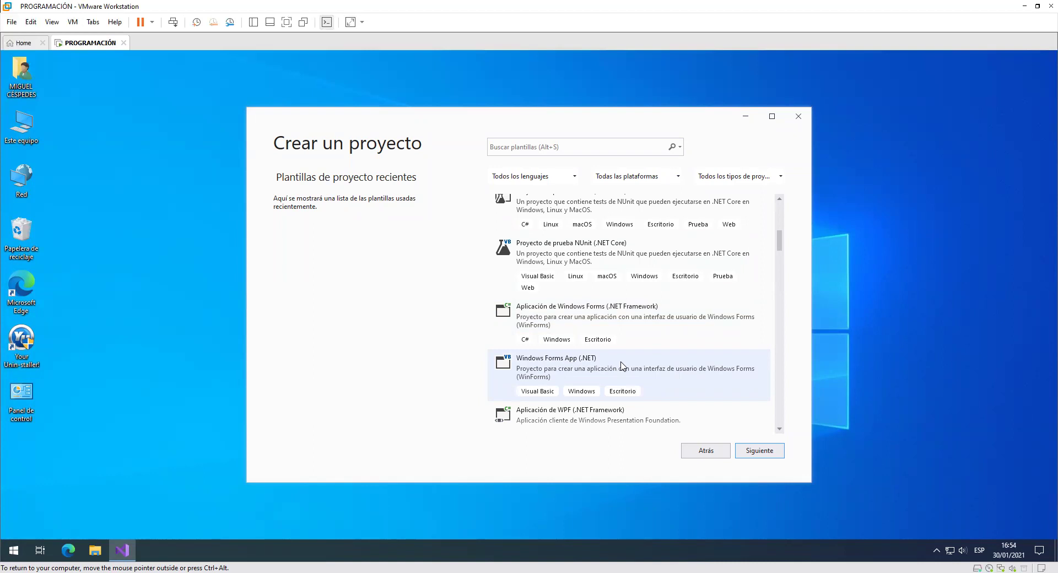
scroll(623, 367, down, 1)
scroll(661, 392, down, 1)
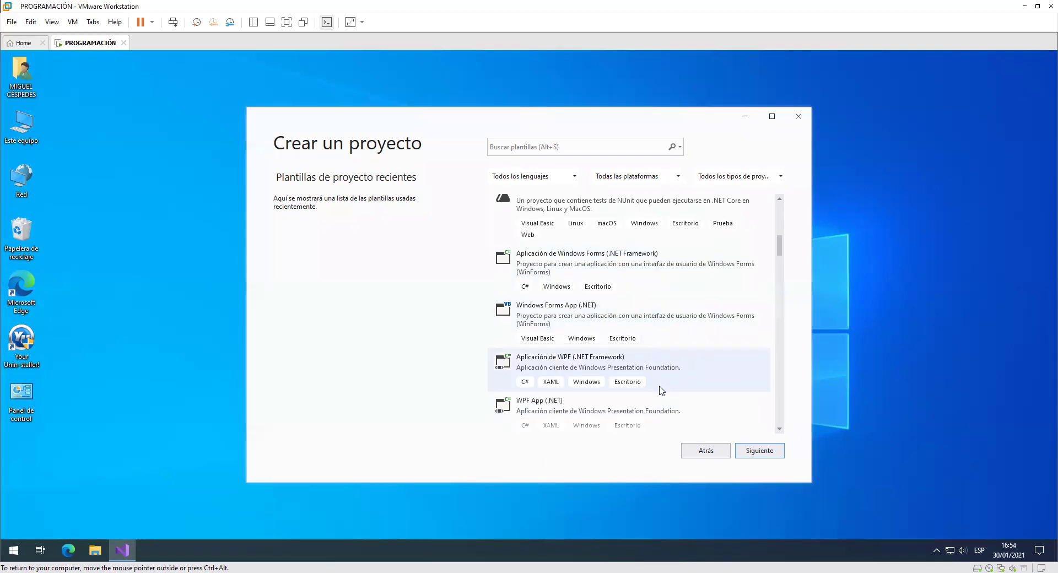
scroll(662, 391, down, 1)
scroll(661, 391, down, 7)
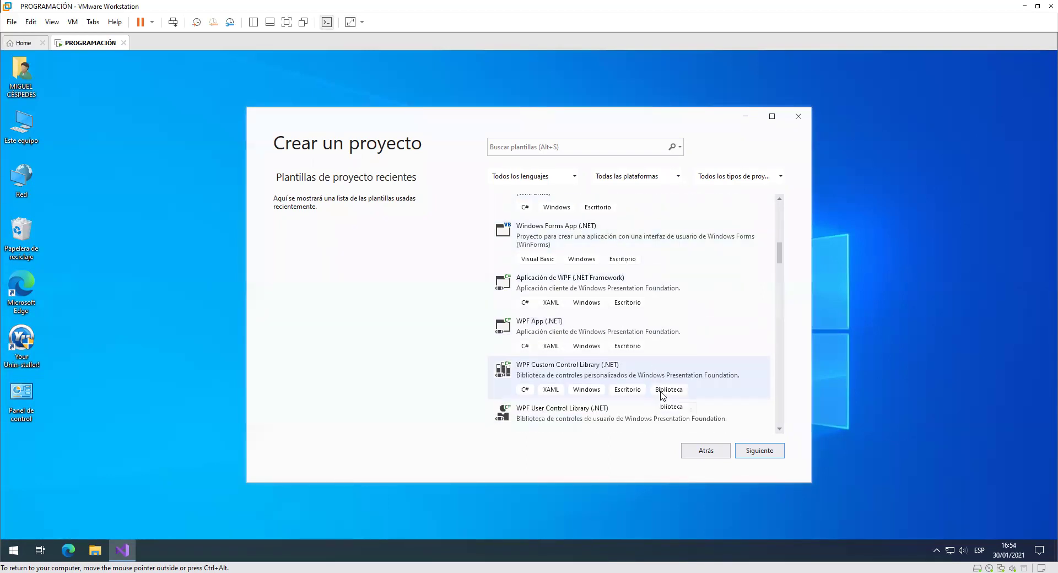
scroll(663, 398, down, 1)
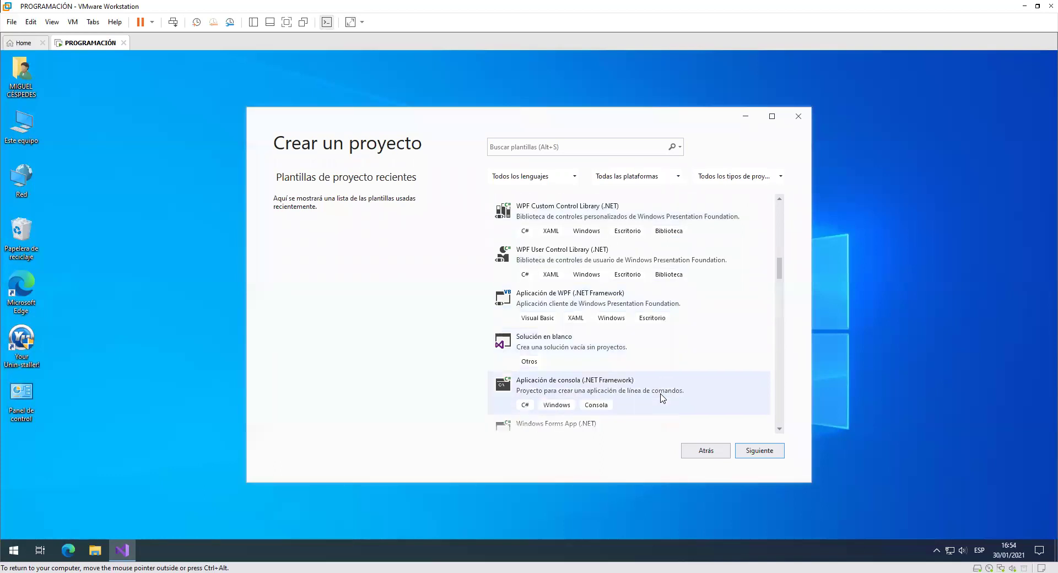
scroll(663, 398, down, 2)
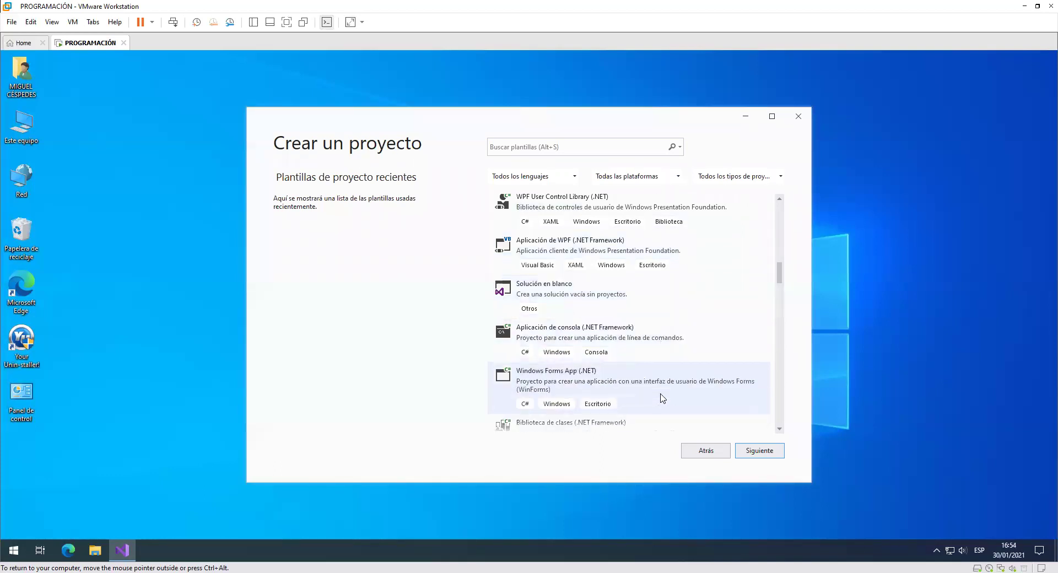
scroll(662, 398, down, 12)
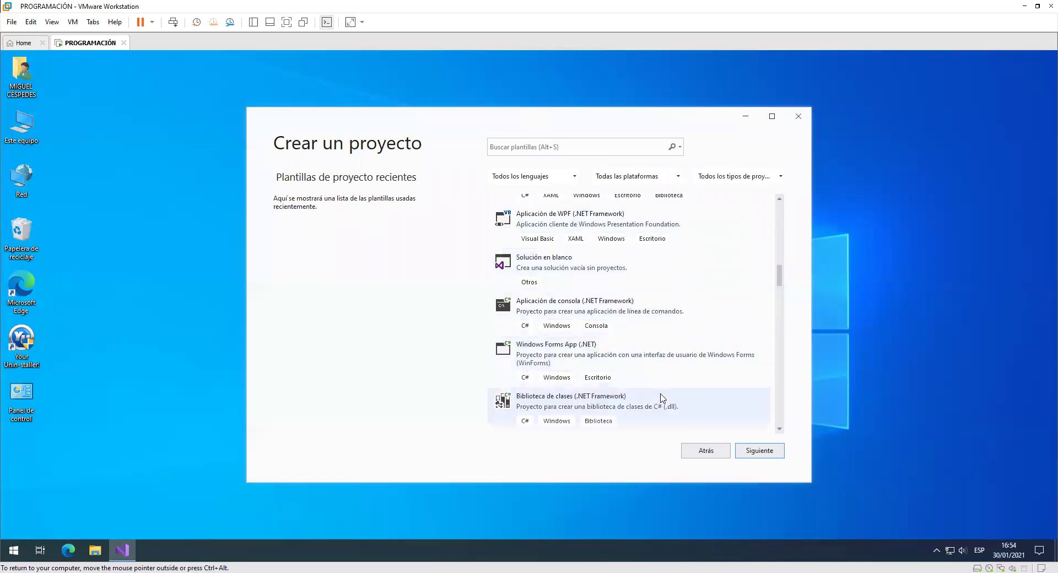
scroll(751, 368, up, 15)
scroll(751, 366, up, 4)
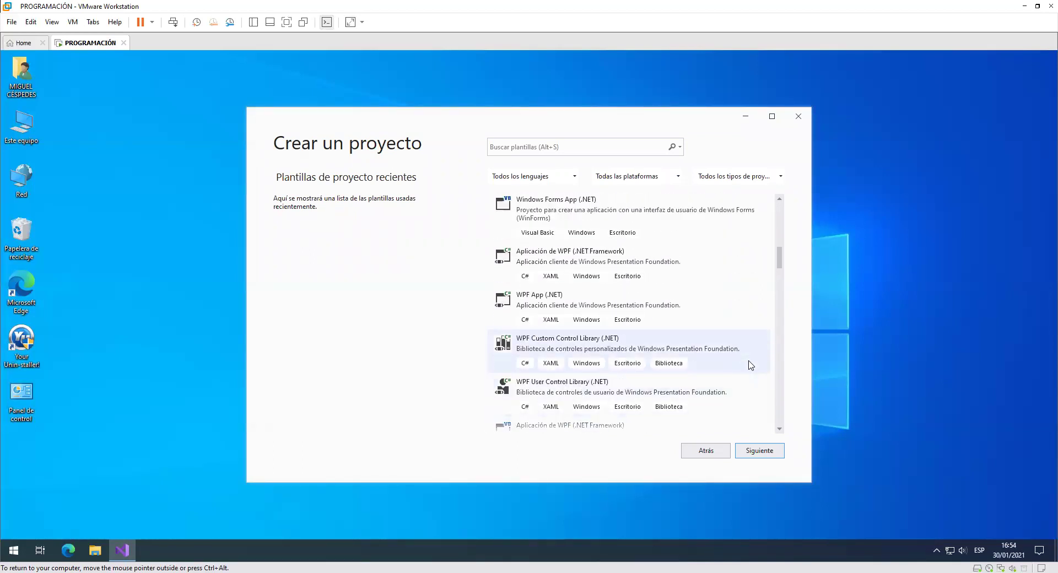
scroll(746, 323, up, 2)
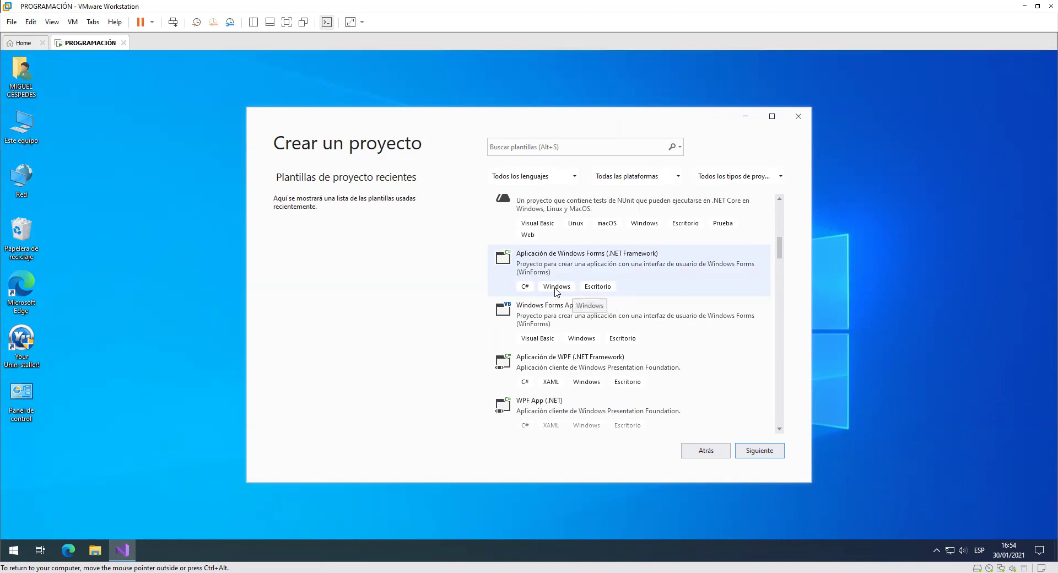
click(561, 267)
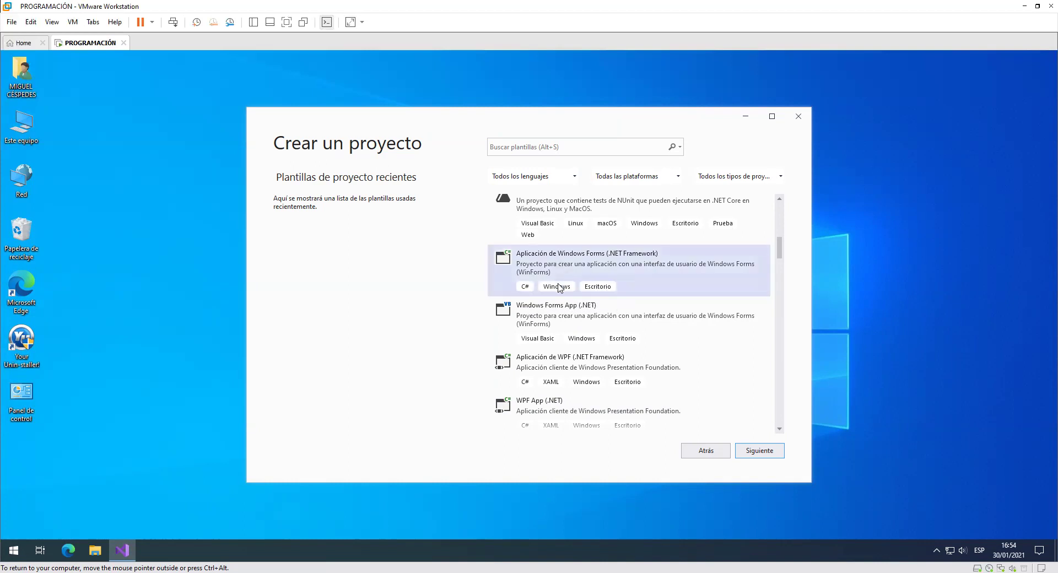
double_click(618, 267)
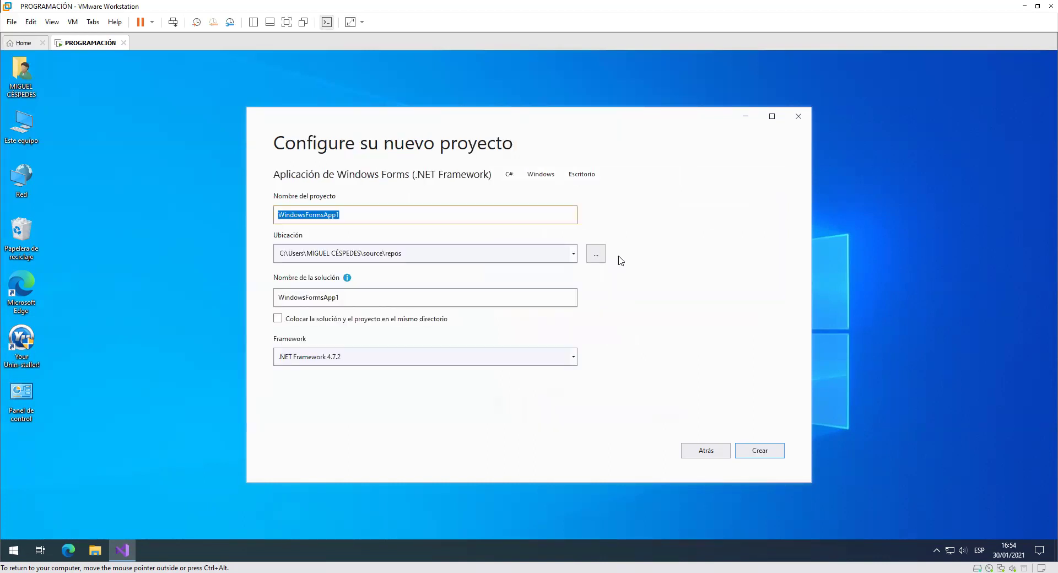
Name the new project "VARIABLES Y CONSTANTES"
click(379, 216)
drag(334, 215, 209, 217)
text(VAR)
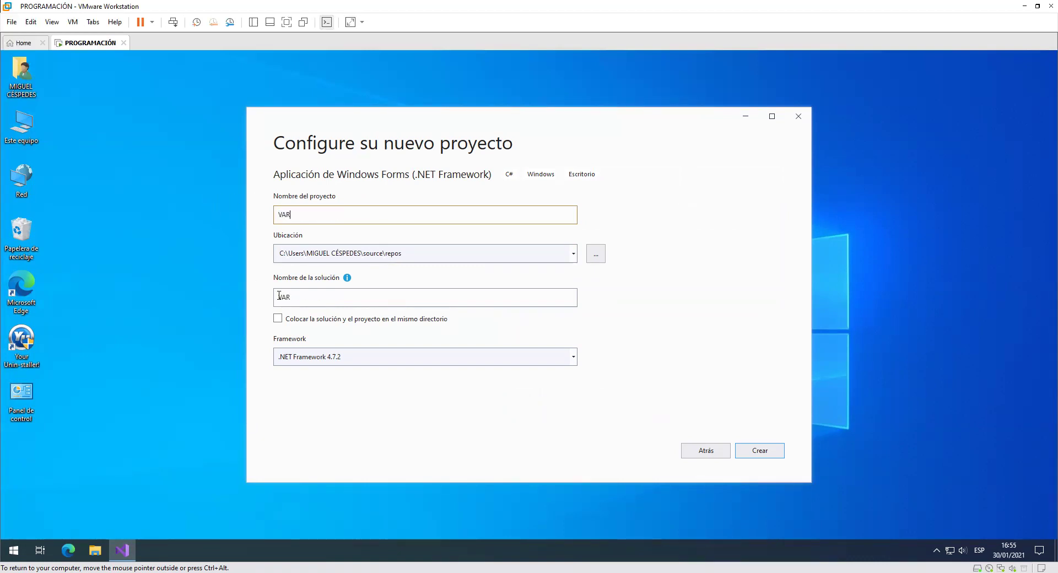
text(IABLES Y CONSTANTES)
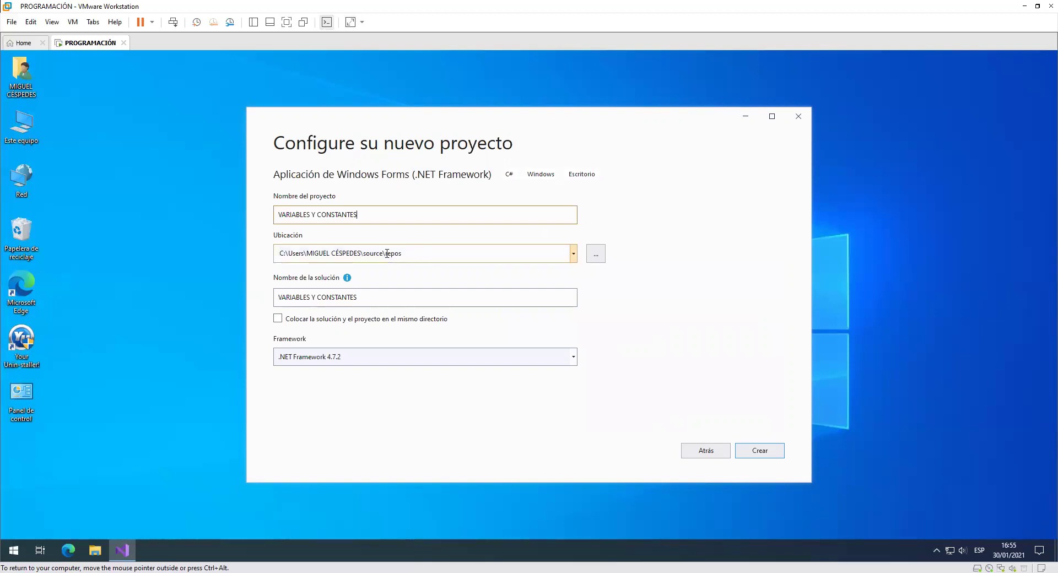
Set the project location to the Desktop folder and place the solution and project in the same directory
click(602, 261)
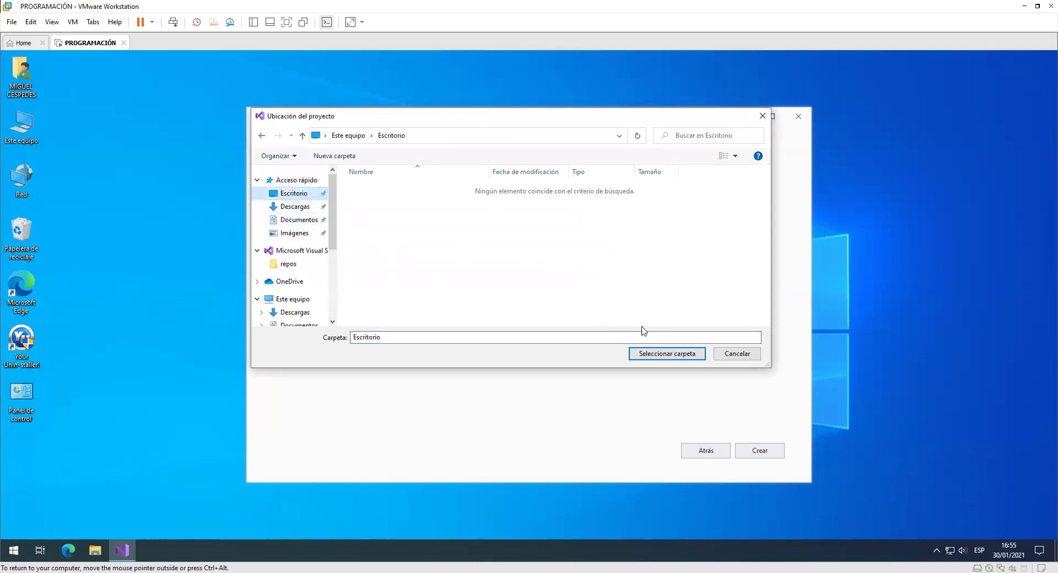
click(656, 356)
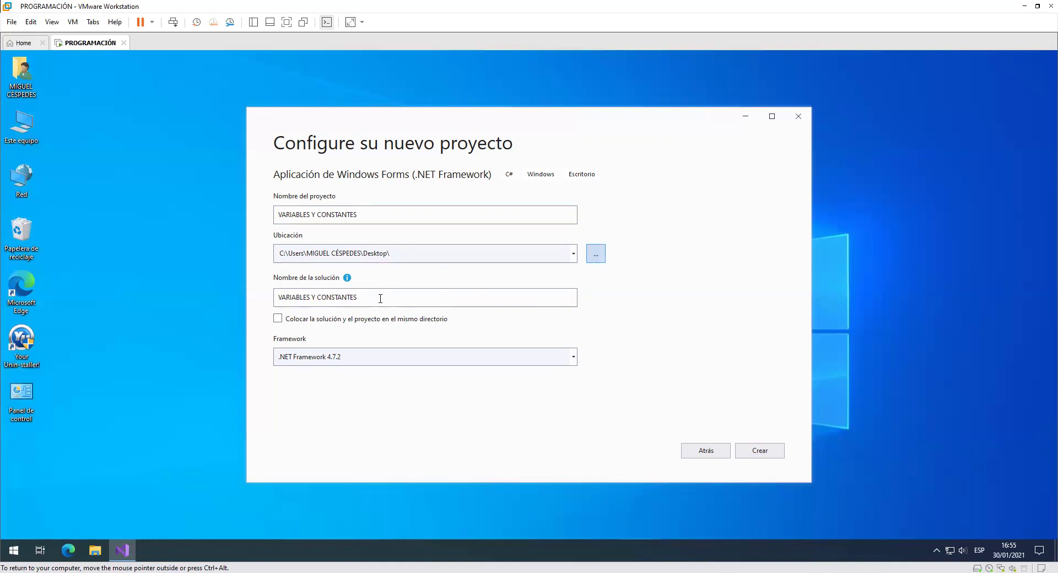
click(278, 319)
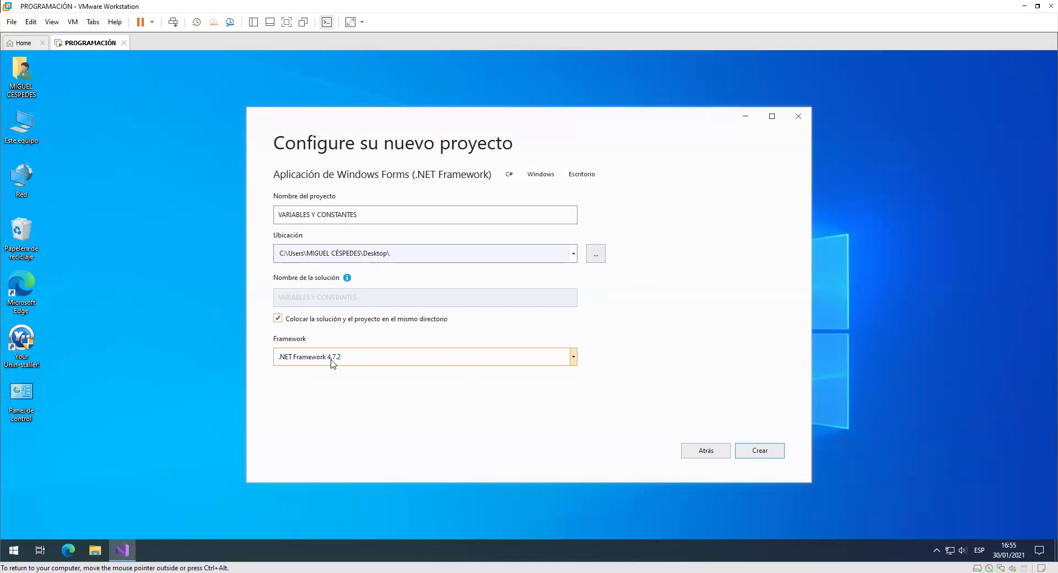
Create the configured project and inspect its generated files in the VARIABLES Y CONSTANTES folder on the desktop
click(764, 451)
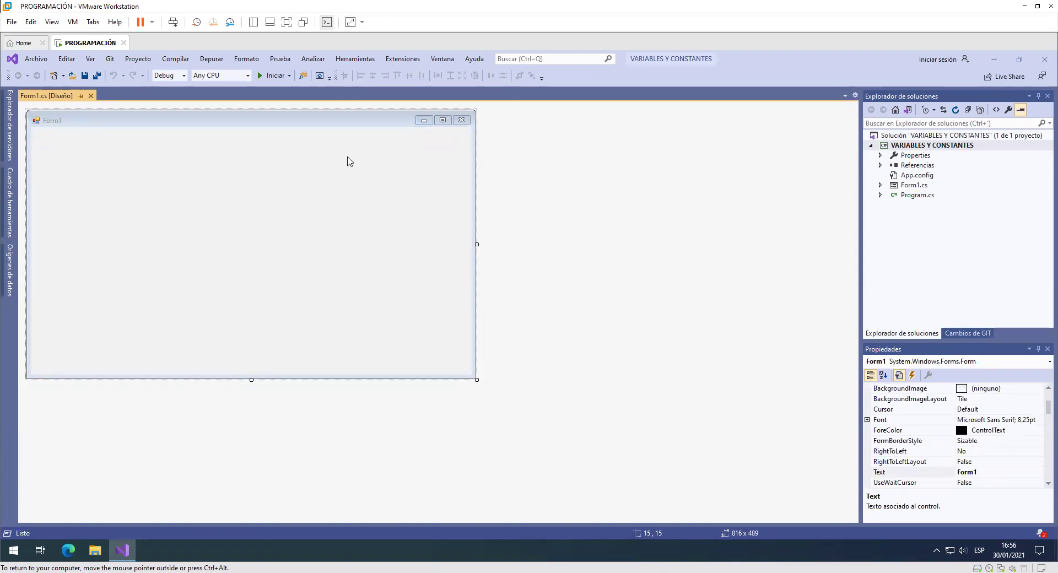
click(998, 61)
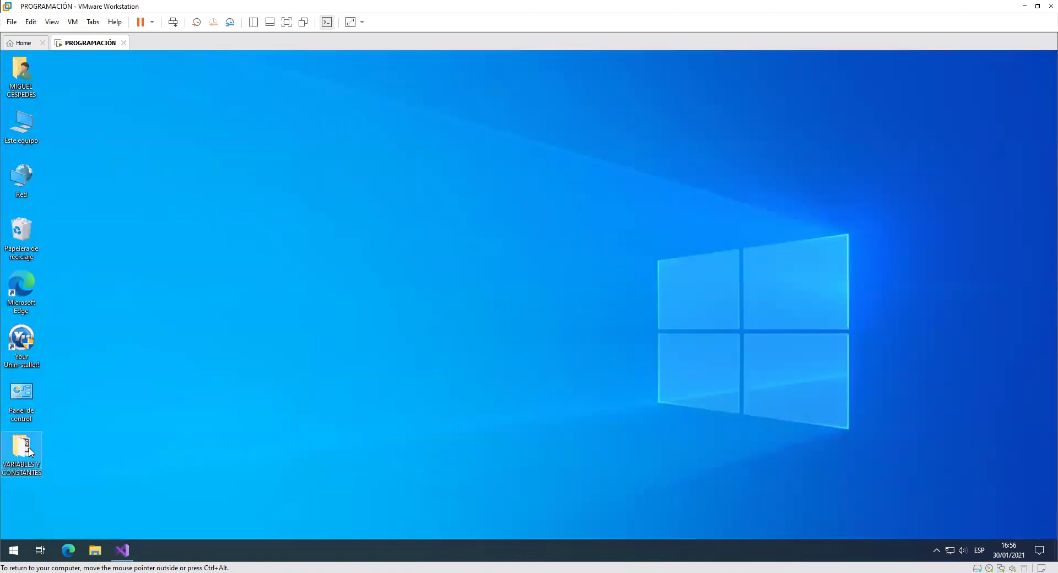
double_click(30, 453)
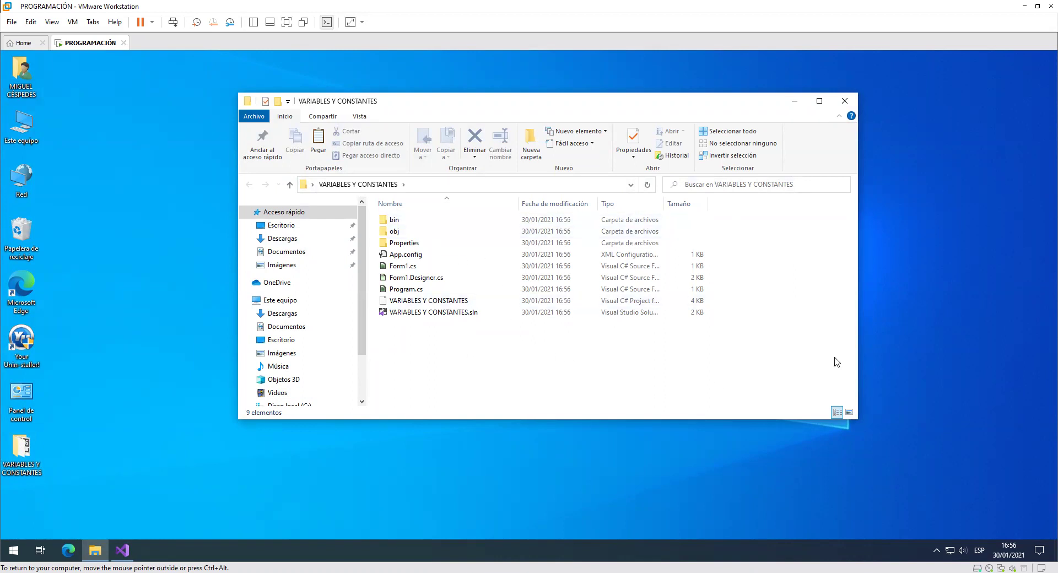
click(849, 103)
click(122, 550)
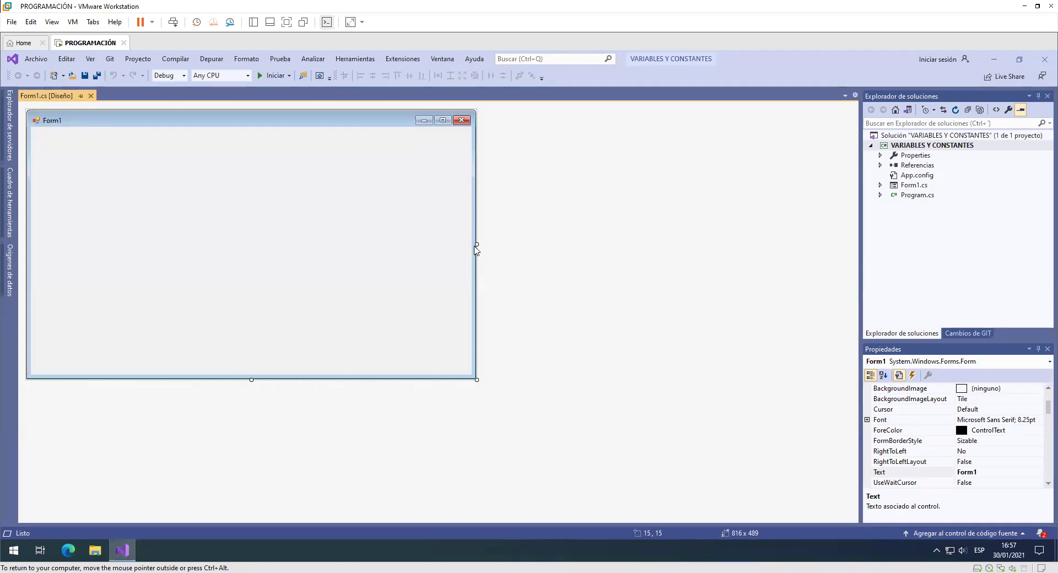
Shrink Form1 in the designer to about 503 x 393 pixels and close it, saving the changes
drag(477, 245, 345, 278)
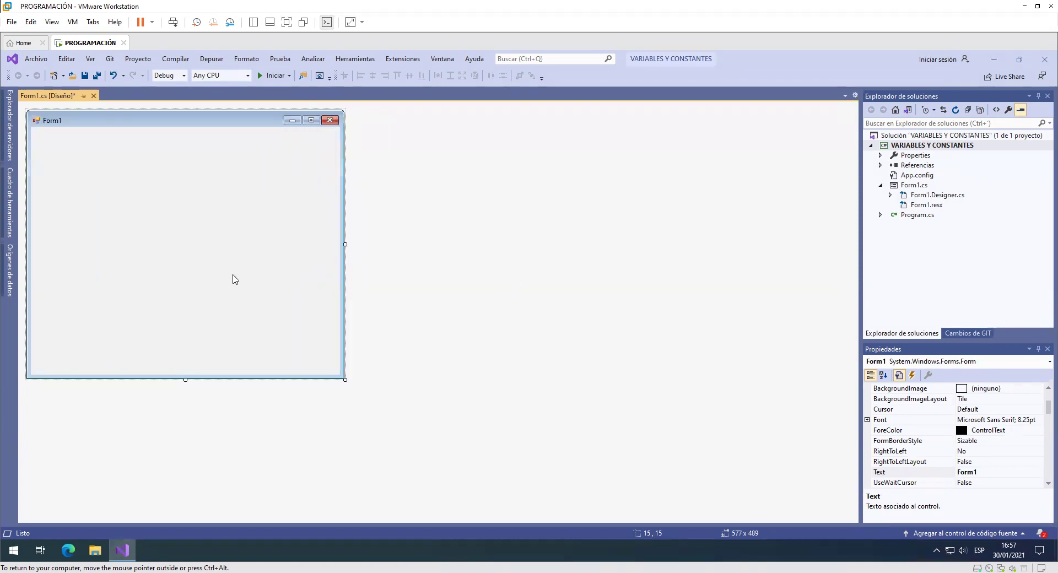
drag(186, 382, 197, 327)
drag(345, 216, 304, 217)
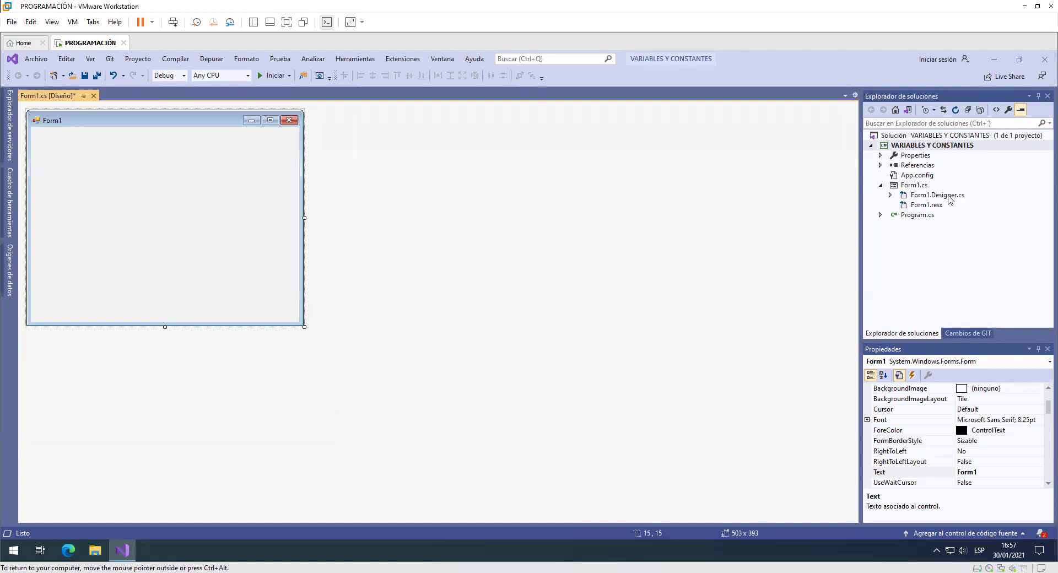
click(93, 96)
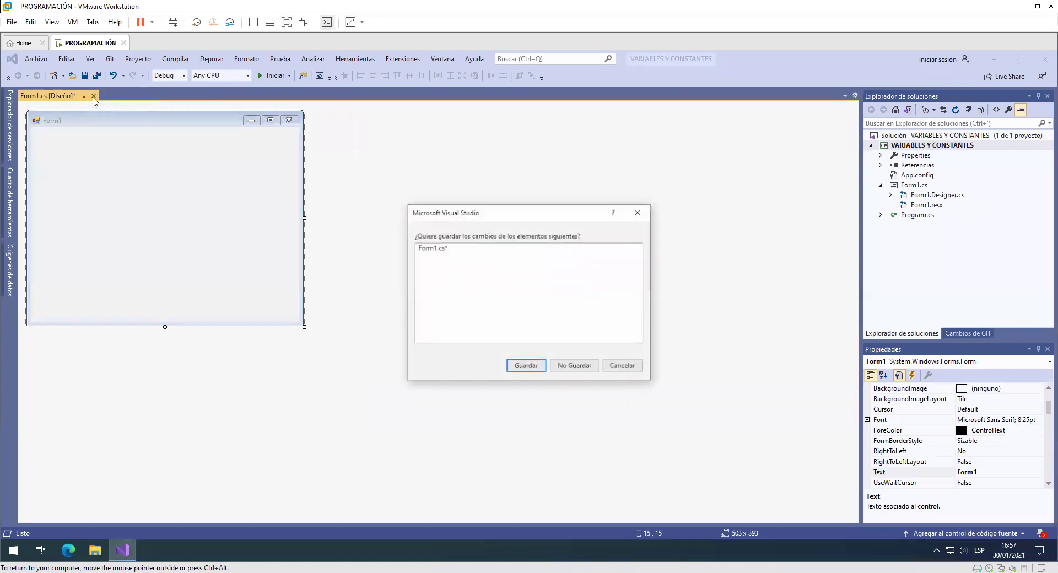
click(533, 367)
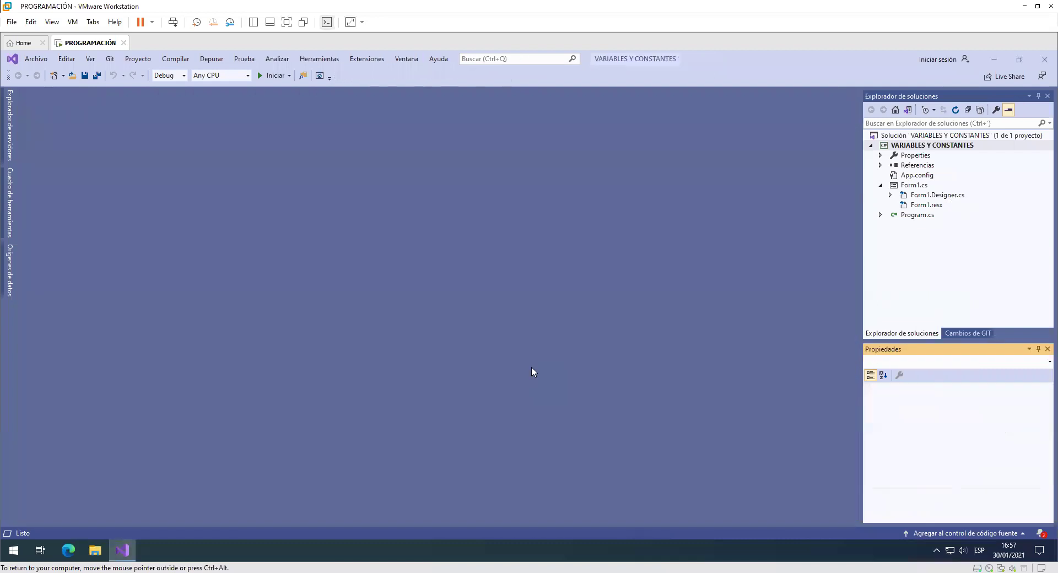
Open Form1.Designer.cs from the solution to view its code, and close the file
click(935, 196)
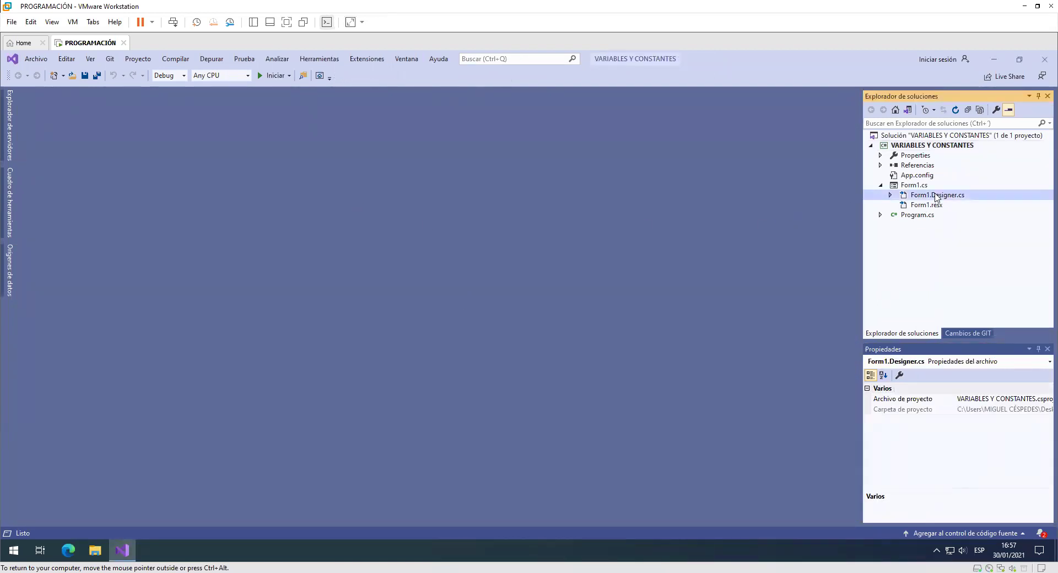
double_click(936, 195)
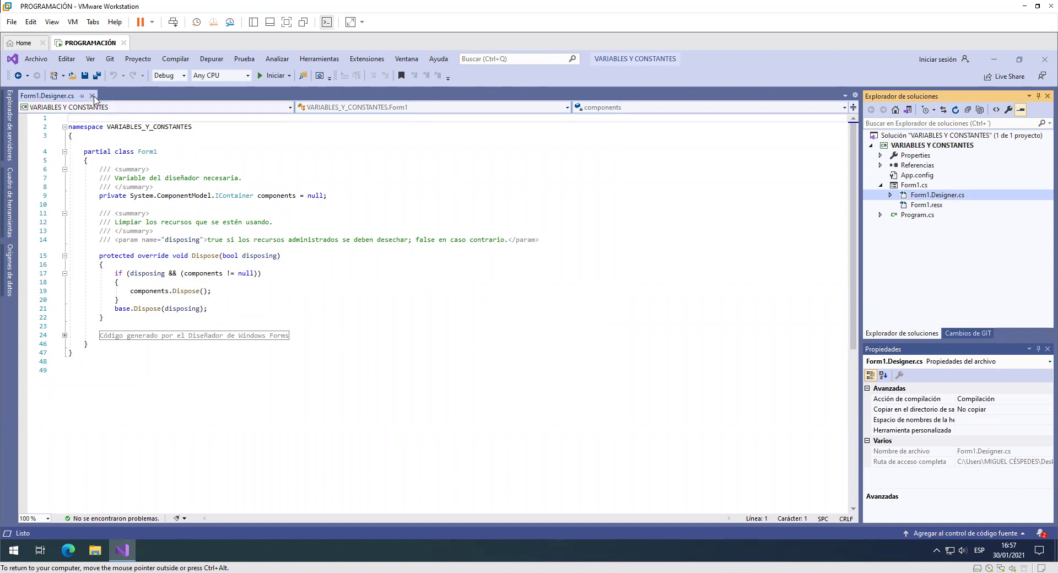
click(93, 96)
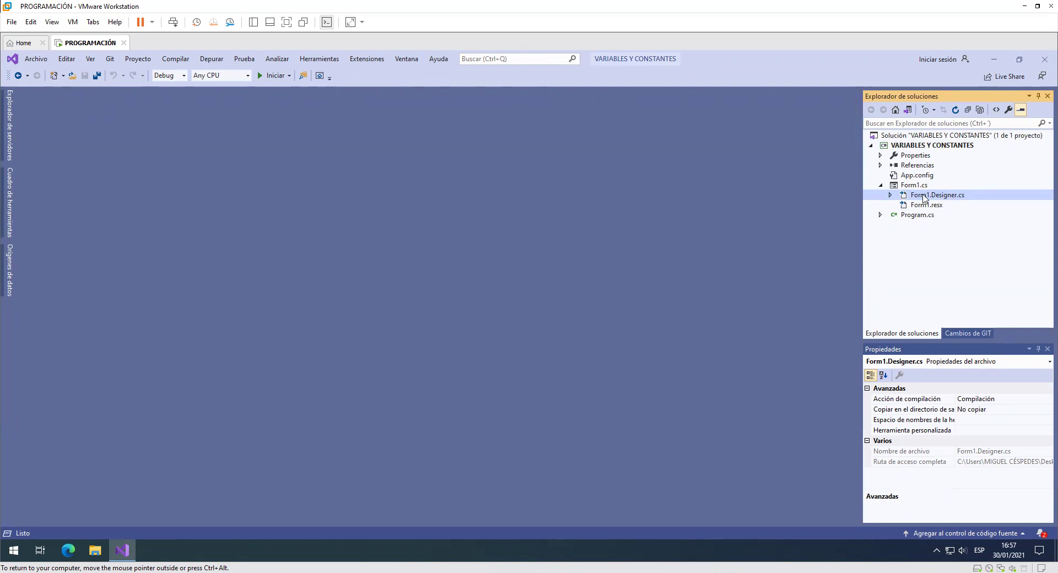
Open the Form1.cs designer from the solution twice, closing it each time, and collapse the Form1.cs node
click(908, 187)
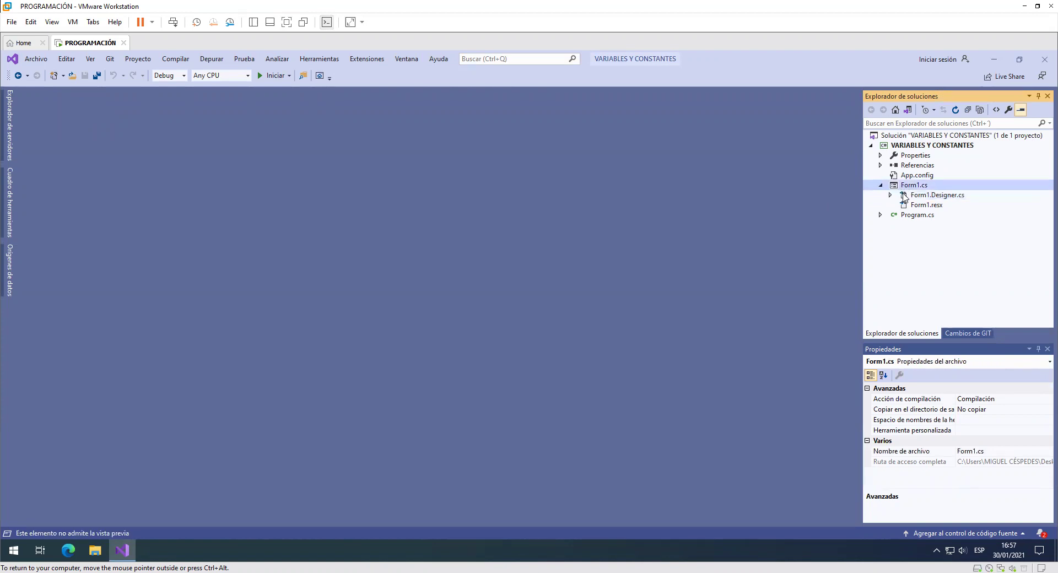
double_click(908, 185)
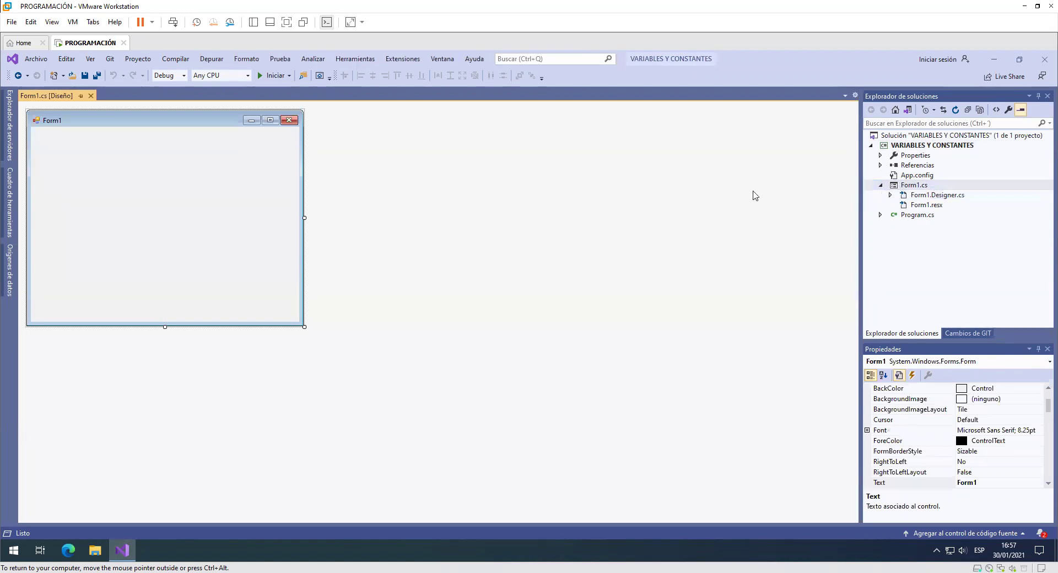
click(91, 95)
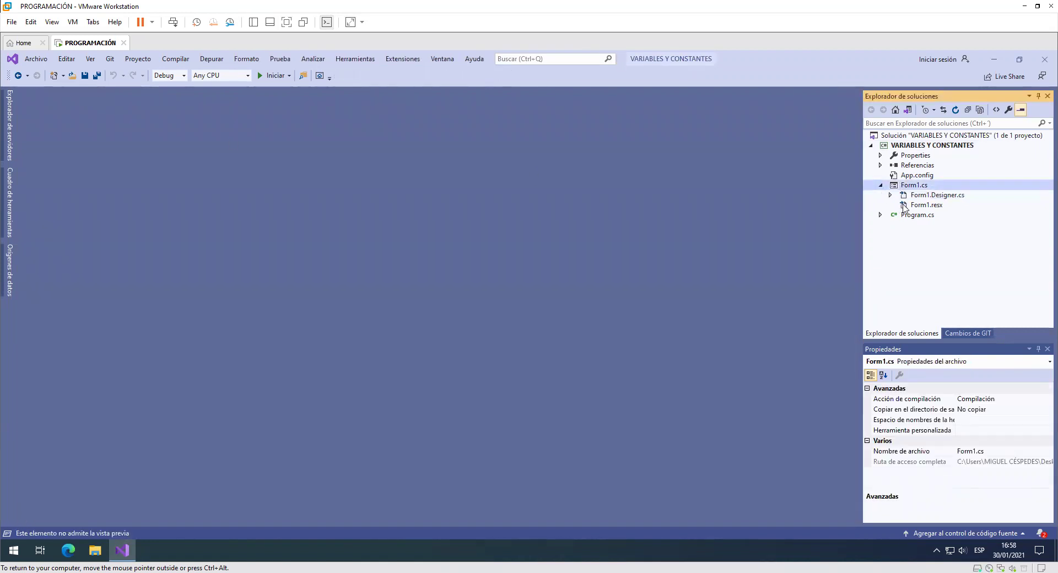
right_click(908, 192)
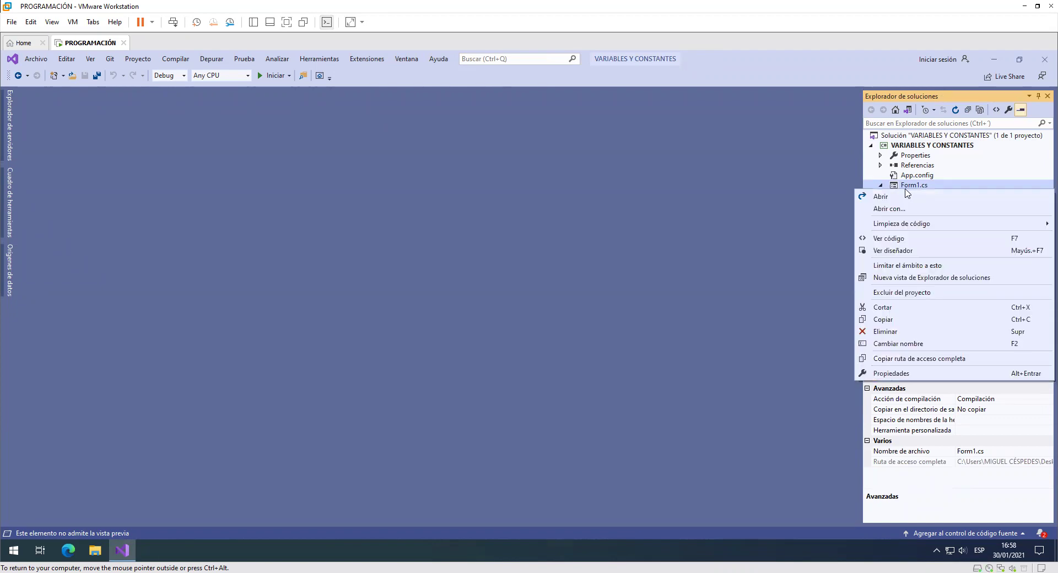
click(915, 196)
click(91, 96)
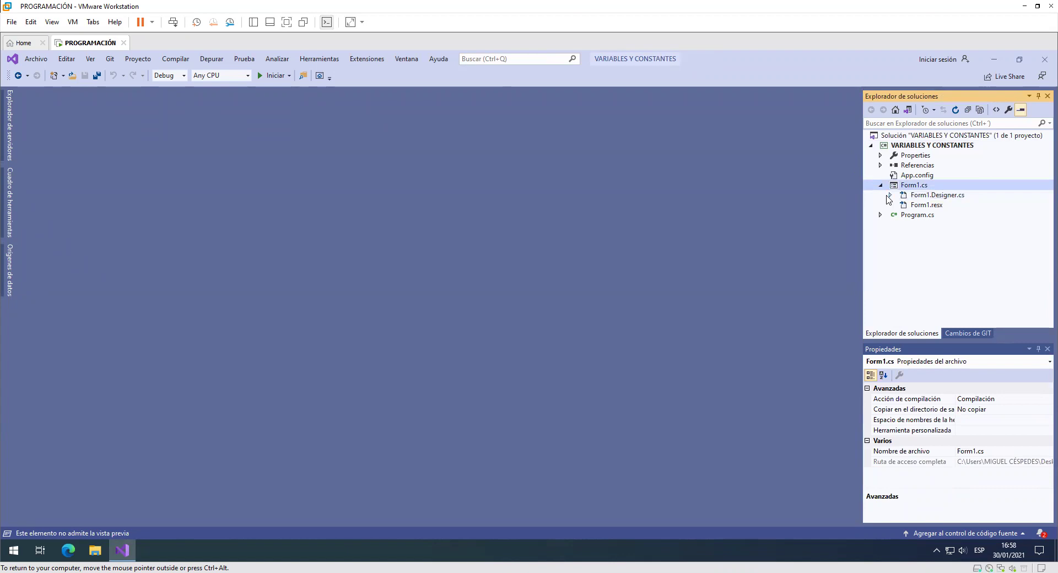
click(881, 185)
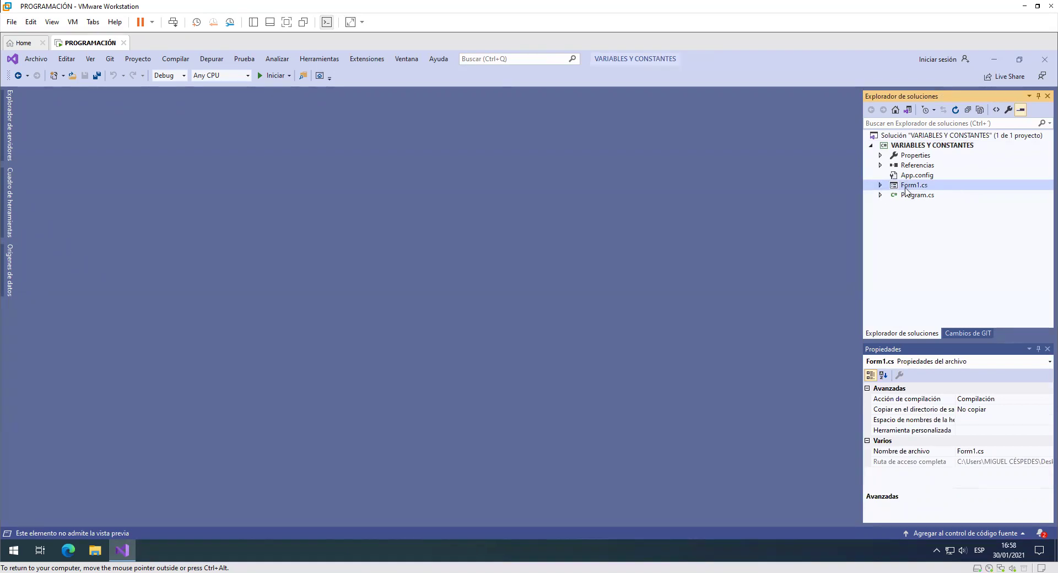